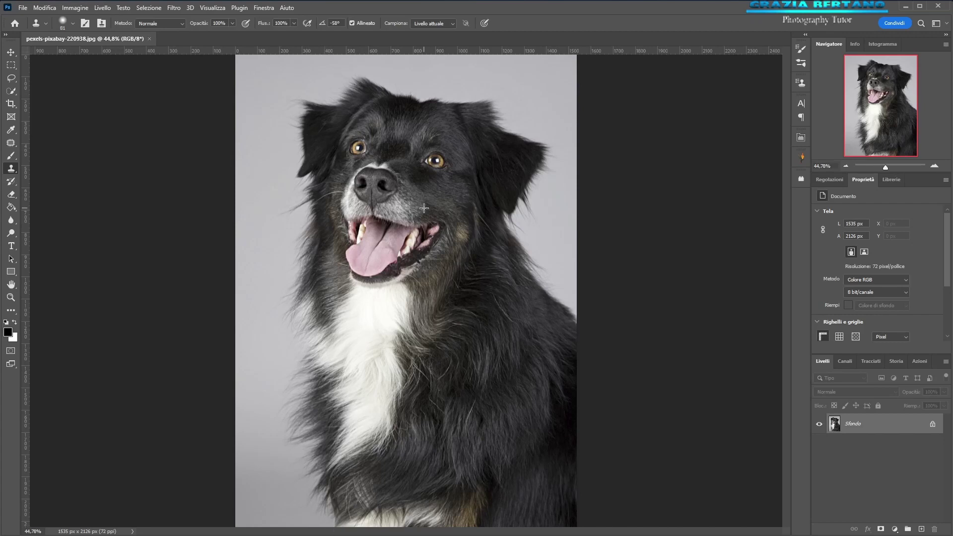
# Step: Choose the Object Selection tool and enter the Select and Mask workspace
pyautogui.click(18, 98)
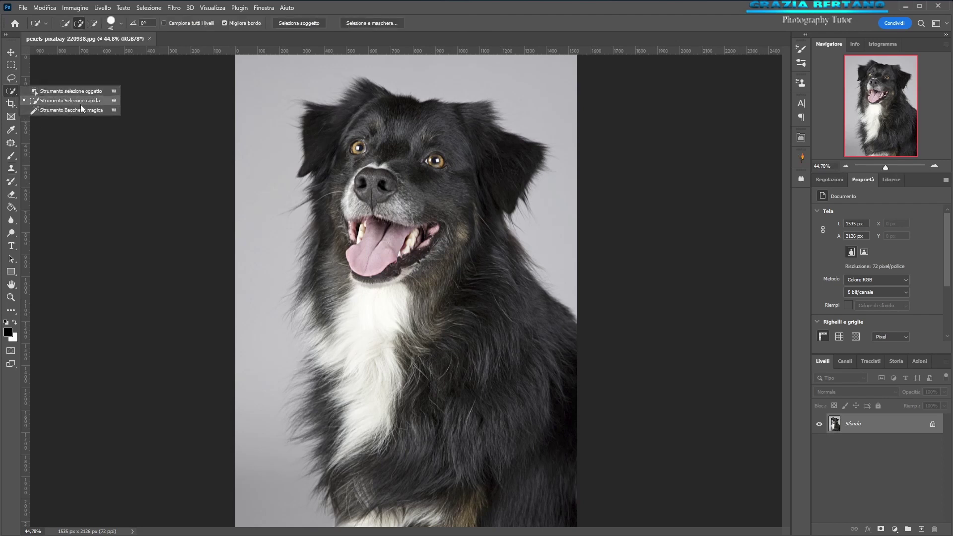
pyautogui.click(69, 91)
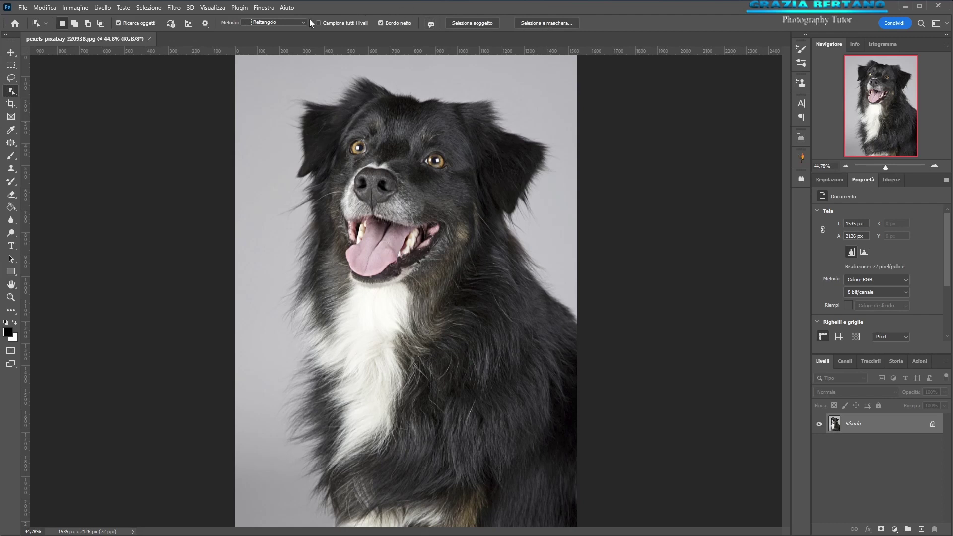
pyautogui.click(550, 24)
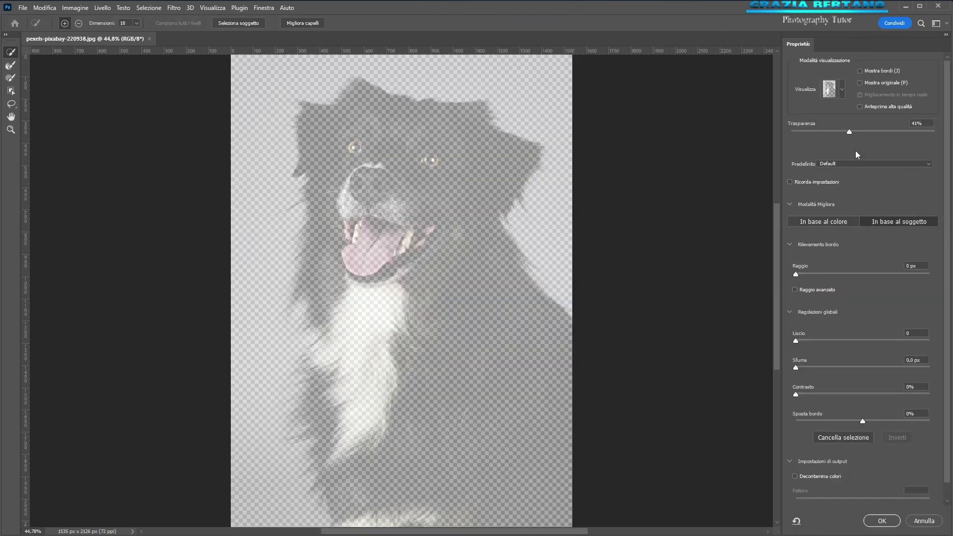
# Step: Test the Transparency slider, set the view to red Overlay, and run Select Subject
pyautogui.moveTo(850, 132)
pyautogui.mouseDown()
pyautogui.moveTo(919, 133)
pyautogui.moveTo(836, 133)
pyautogui.moveTo(902, 135)
pyautogui.mouseUp()
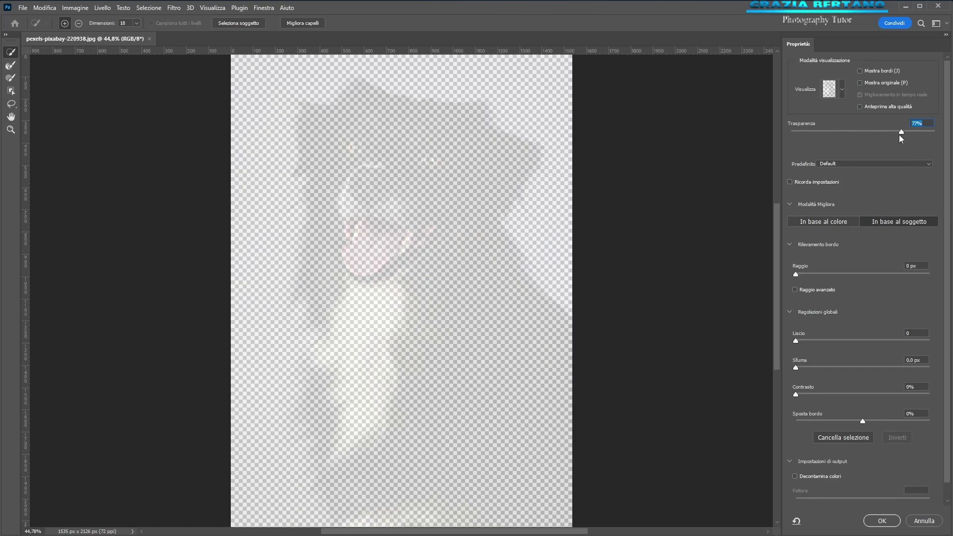
pyautogui.moveTo(903, 132); pyautogui.dragTo(778, 140)
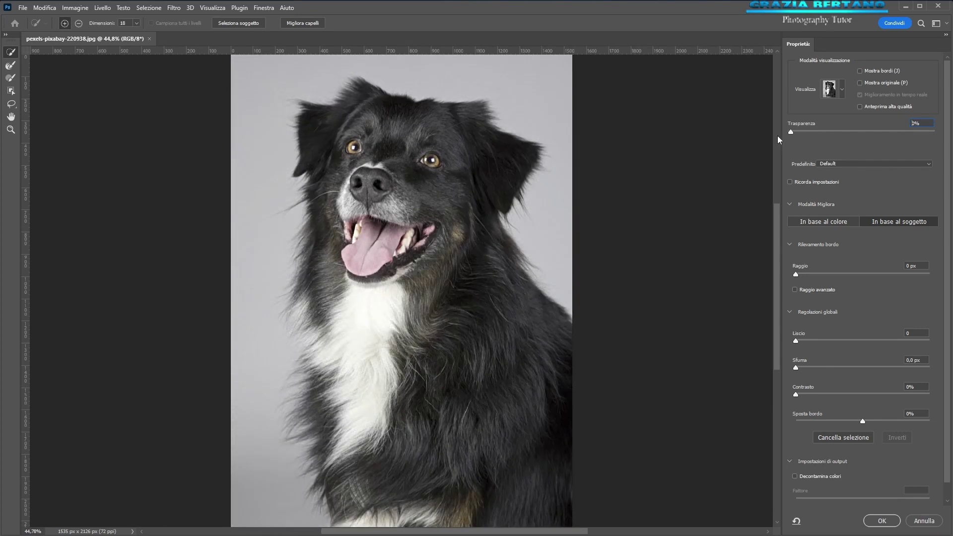
pyautogui.moveTo(777, 136)
pyautogui.mouseDown()
pyautogui.moveTo(942, 133)
pyautogui.moveTo(845, 129)
pyautogui.mouseUp()
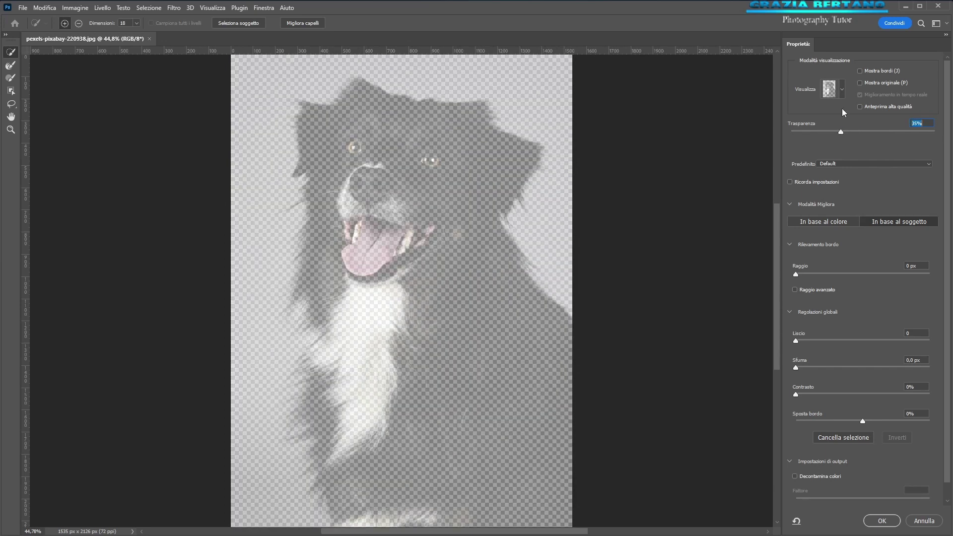
pyautogui.click(842, 87)
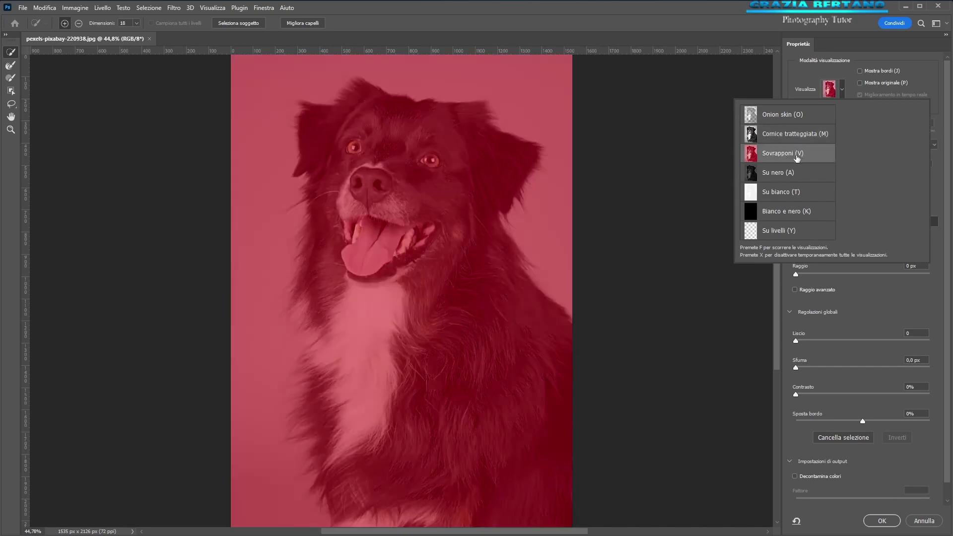
pyautogui.click(802, 75)
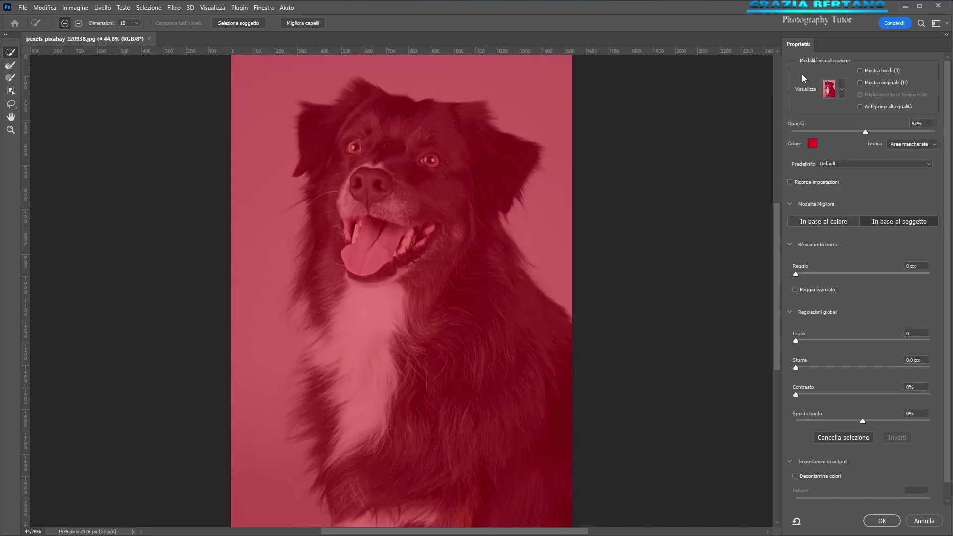
pyautogui.click(234, 23)
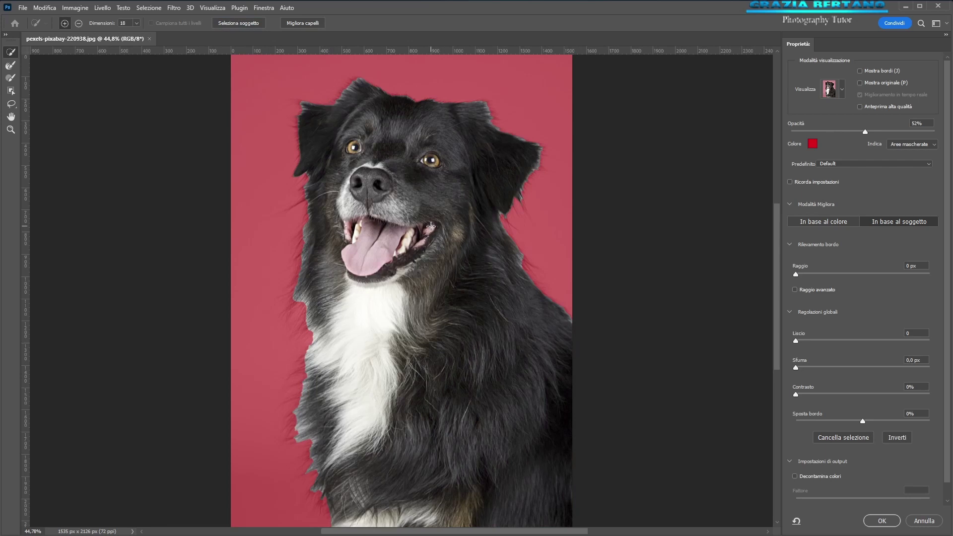
# Step: Inspect the dog's head, chest and face edges up close, fit the image, and apply Refine Hair
pyautogui.scroll(5, 431, 227)
pyautogui.moveTo(432, 182); pyautogui.dragTo(470, 318)
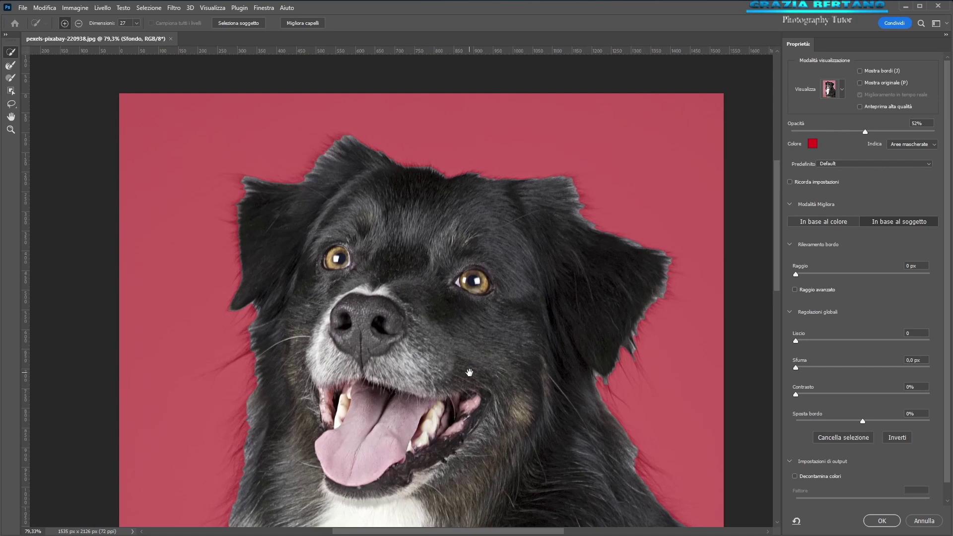
pyautogui.moveTo(469, 373); pyautogui.dragTo(470, 55)
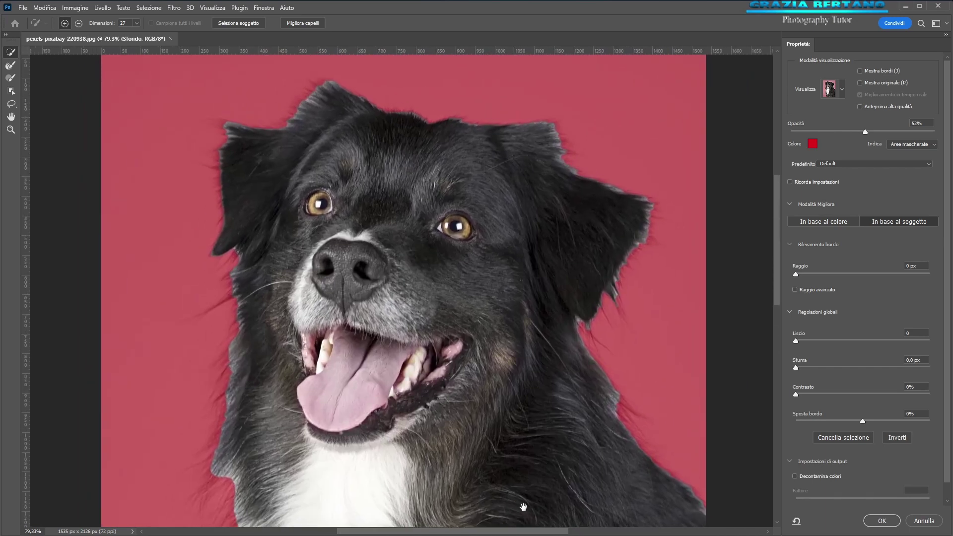
pyautogui.moveTo(531, 241); pyautogui.dragTo(528, 507)
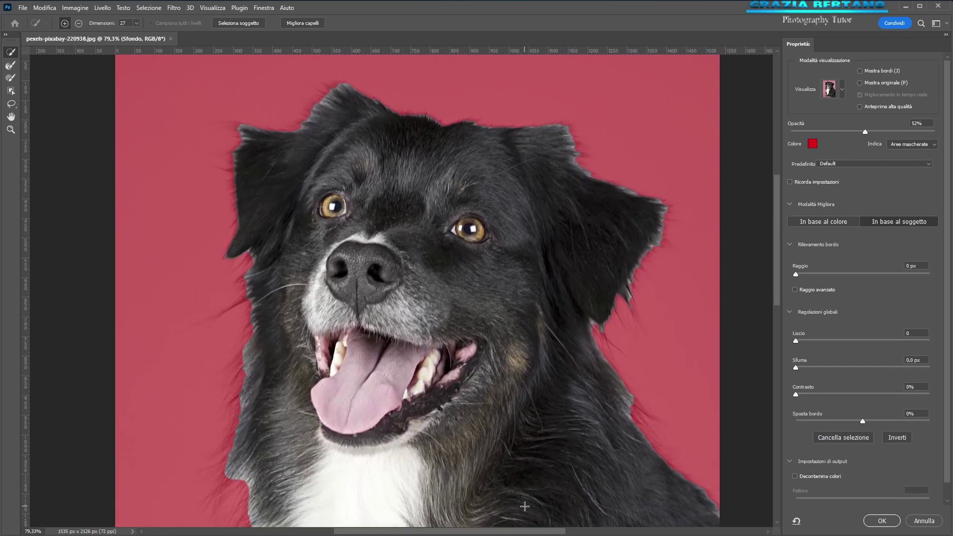
pyautogui.hotkey('ctrl', '0')
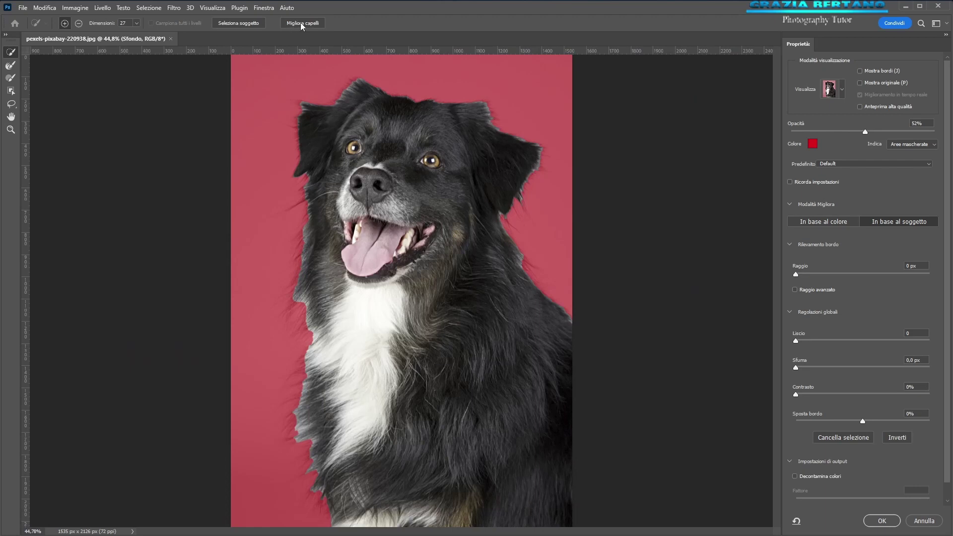
pyautogui.click(302, 23)
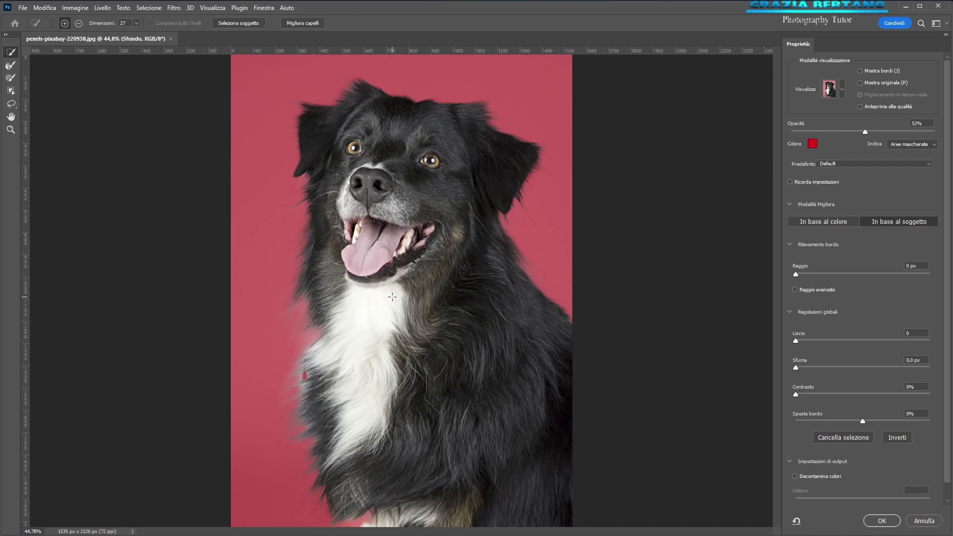
# Step: Examine the dog's eyes, mouth and chest fur zoomed in, with the brush back in Add mode
pyautogui.scroll(2, 392, 297)
pyautogui.scroll(2, 390, 290)
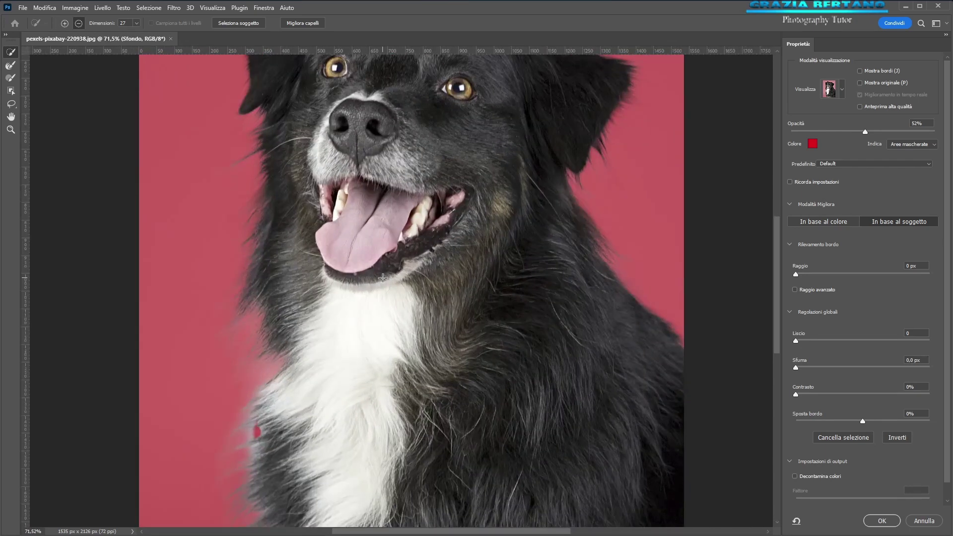
pyautogui.scroll(2, 383, 278)
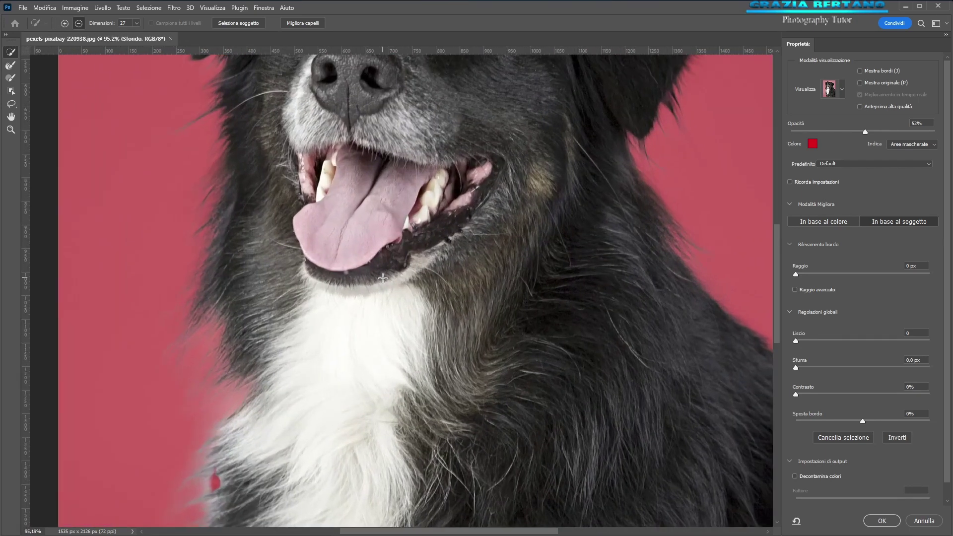
pyautogui.scroll(-1, 383, 278)
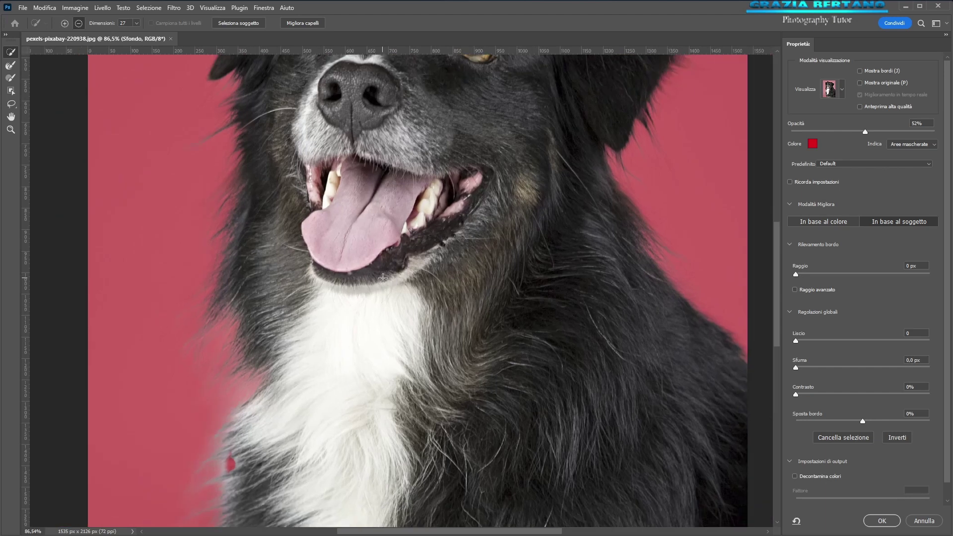
pyautogui.press('alt')
pyautogui.moveTo(460, 92); pyautogui.dragTo(488, 354)
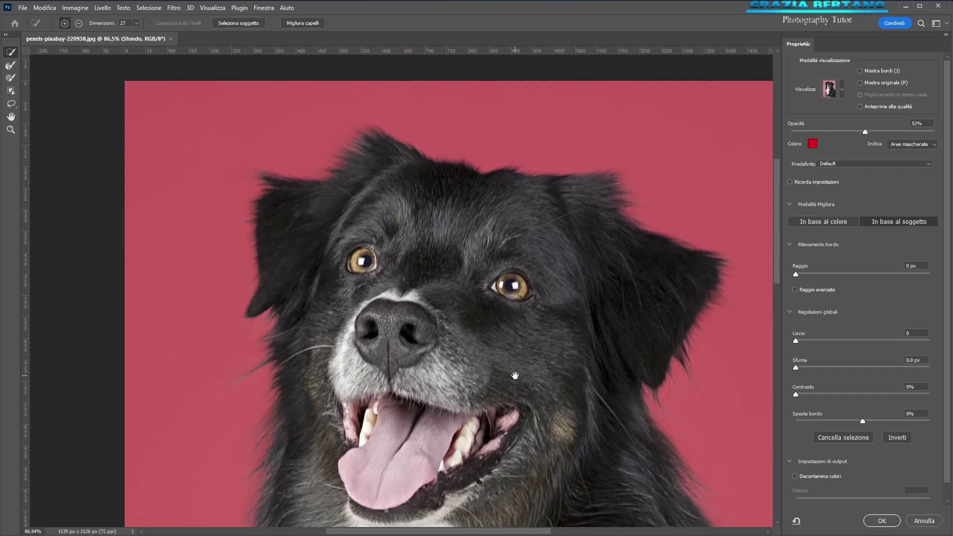
pyautogui.moveTo(515, 376); pyautogui.dragTo(469, 118)
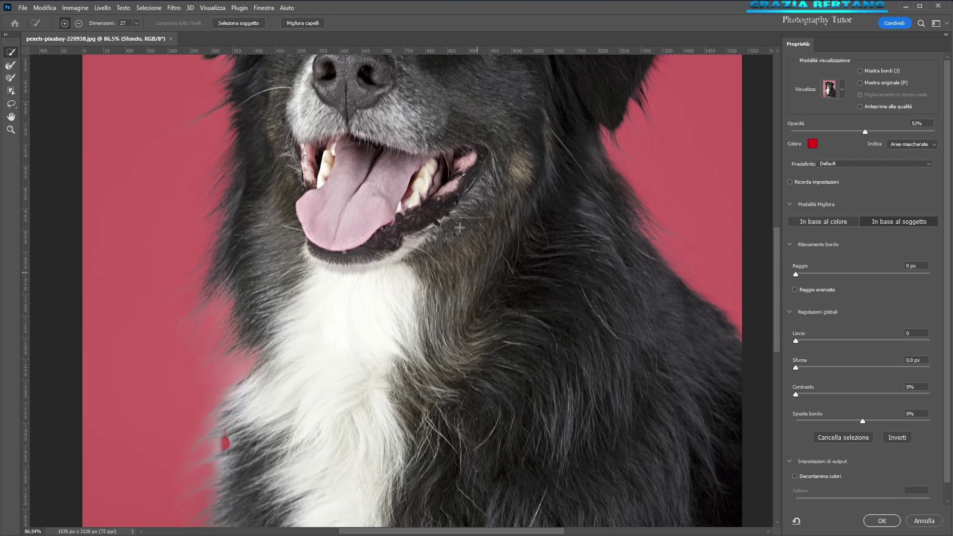
pyautogui.moveTo(516, 339)
pyautogui.mouseDown()
pyautogui.moveTo(544, 250)
pyautogui.moveTo(548, 162)
pyautogui.mouseUp()
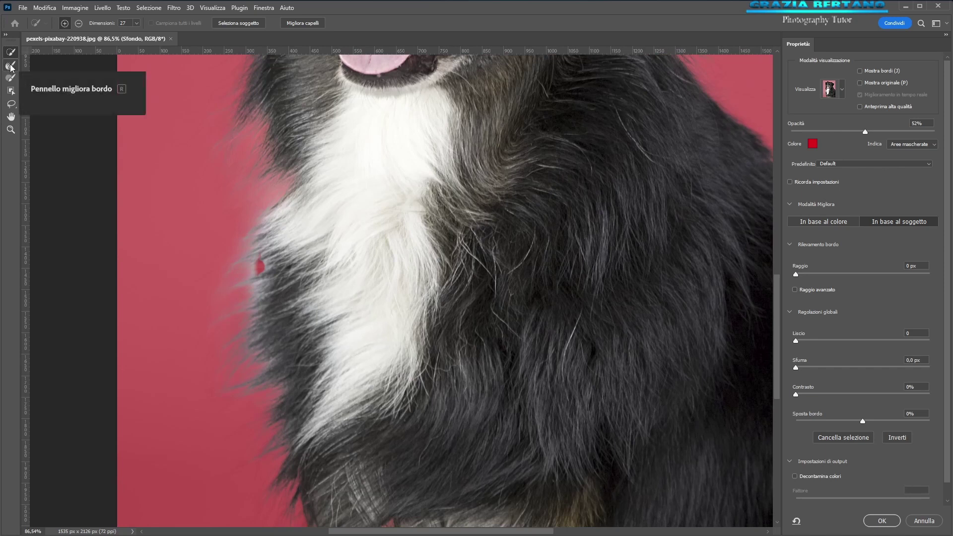
pyautogui.click(11, 66)
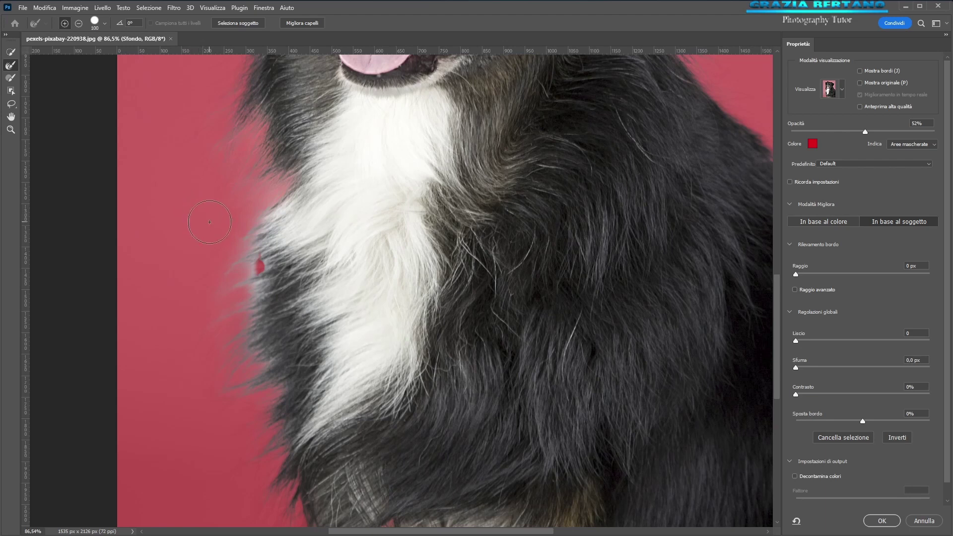
# Step: Clean the left chest fur edge with the Refine Edge and Brush tools, then make the overlay 100% opaque
pyautogui.moveTo(210, 221)
pyautogui.mouseDown()
pyautogui.moveTo(254, 209)
pyautogui.moveTo(246, 378)
pyautogui.mouseUp()
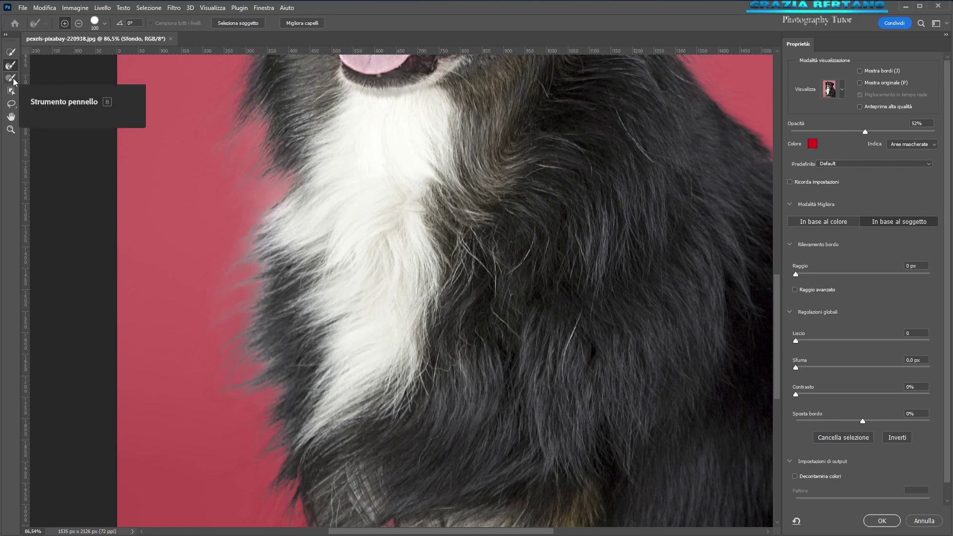
pyautogui.click(12, 78)
pyautogui.moveTo(271, 197); pyautogui.dragTo(267, 188)
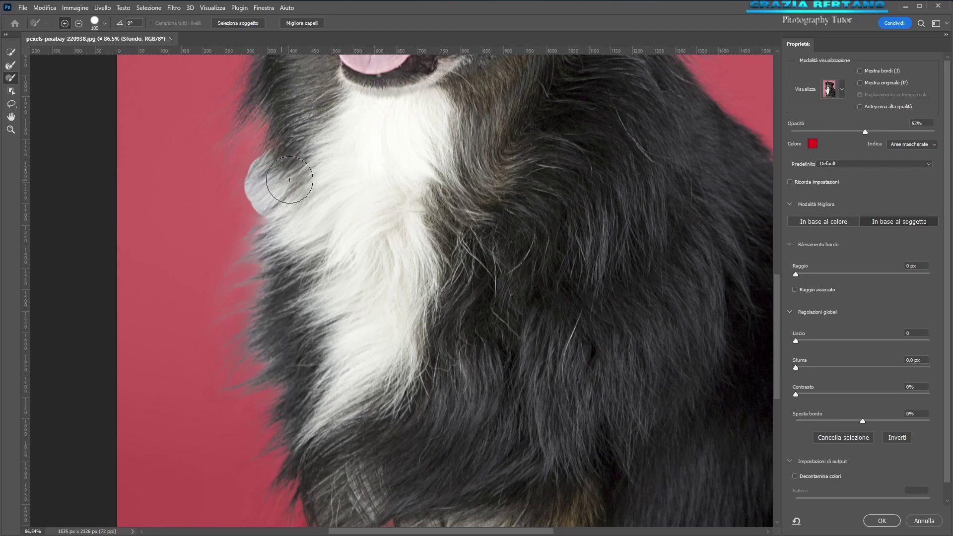
pyautogui.moveTo(267, 189); pyautogui.dragTo(256, 183)
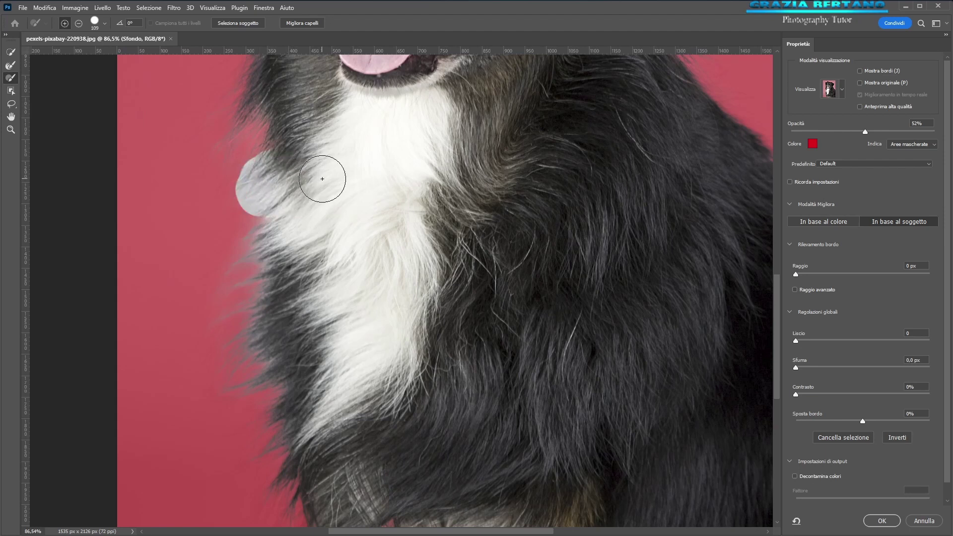
pyautogui.click(11, 66)
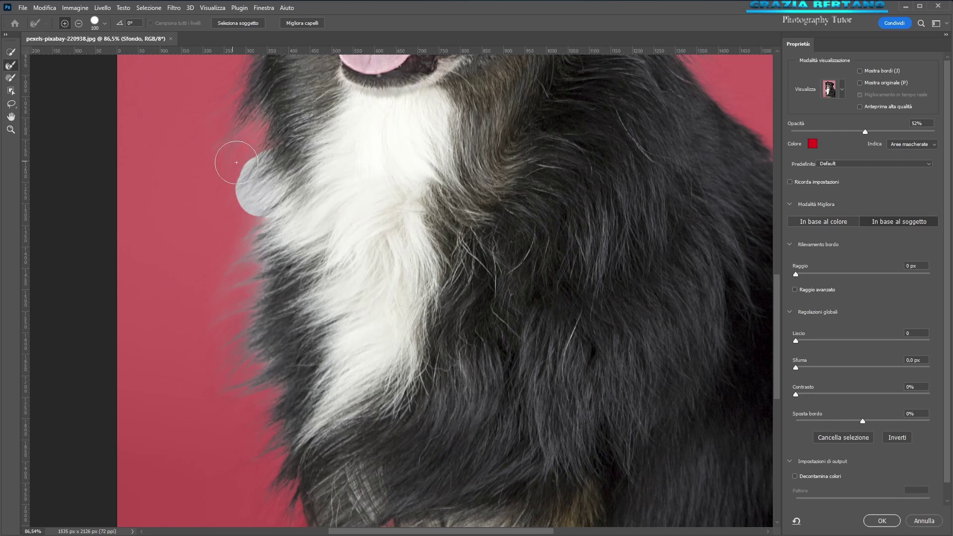
pyautogui.moveTo(248, 154); pyautogui.dragTo(237, 234)
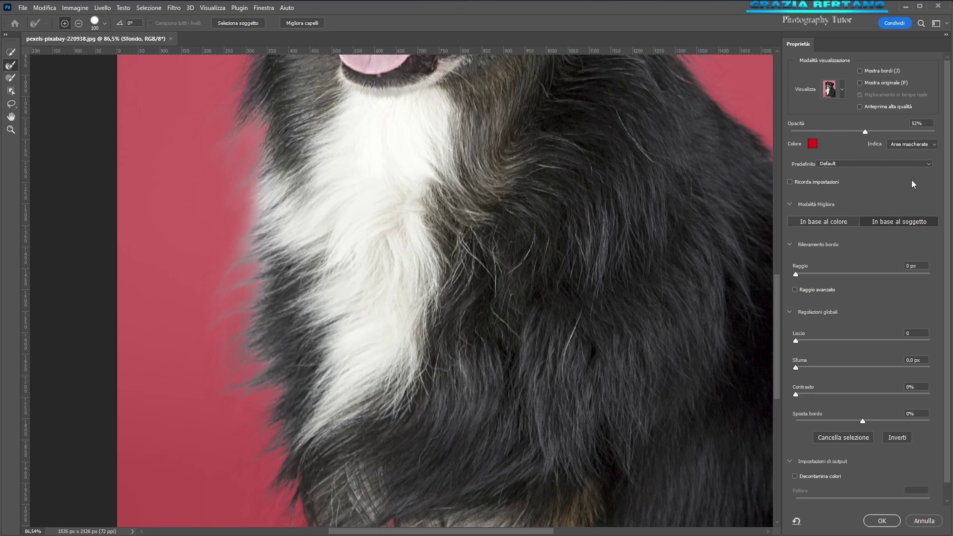
pyautogui.moveTo(866, 134); pyautogui.dragTo(936, 134)
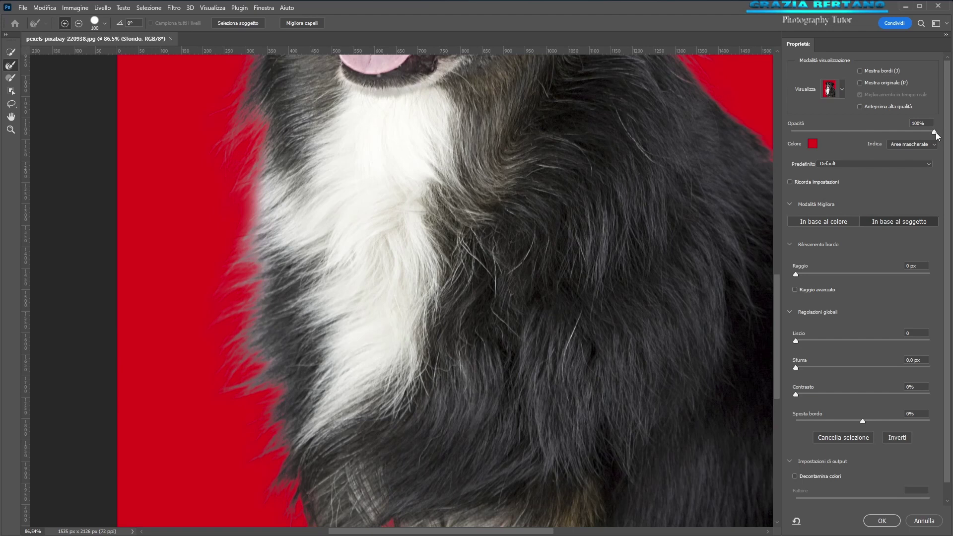
# Step: Preview the cutout on black, on white and as black-and-white, then return to Overlay
pyautogui.moveTo(934, 132)
pyautogui.mouseDown()
pyautogui.moveTo(800, 135)
pyautogui.moveTo(864, 140)
pyautogui.moveTo(777, 145)
pyautogui.moveTo(869, 143)
pyautogui.mouseUp()
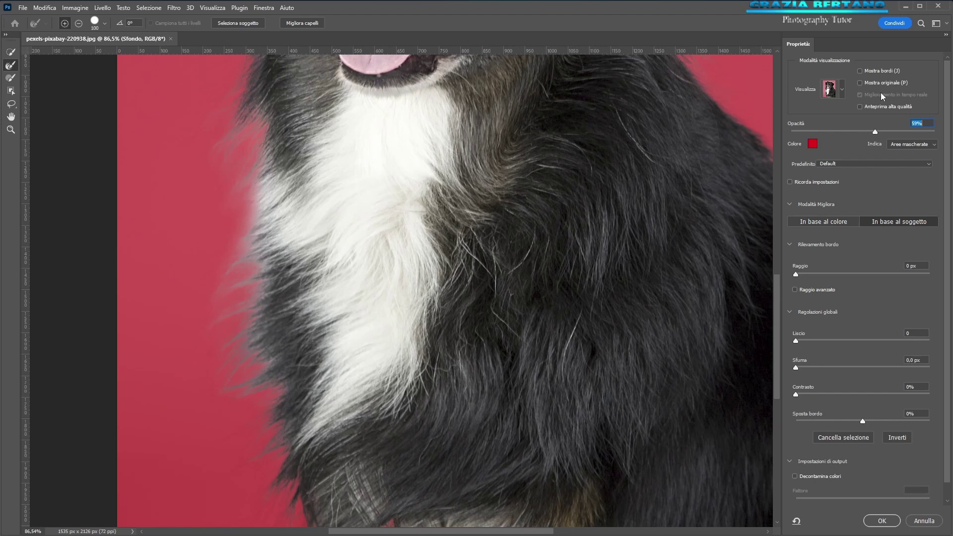
pyautogui.click(841, 91)
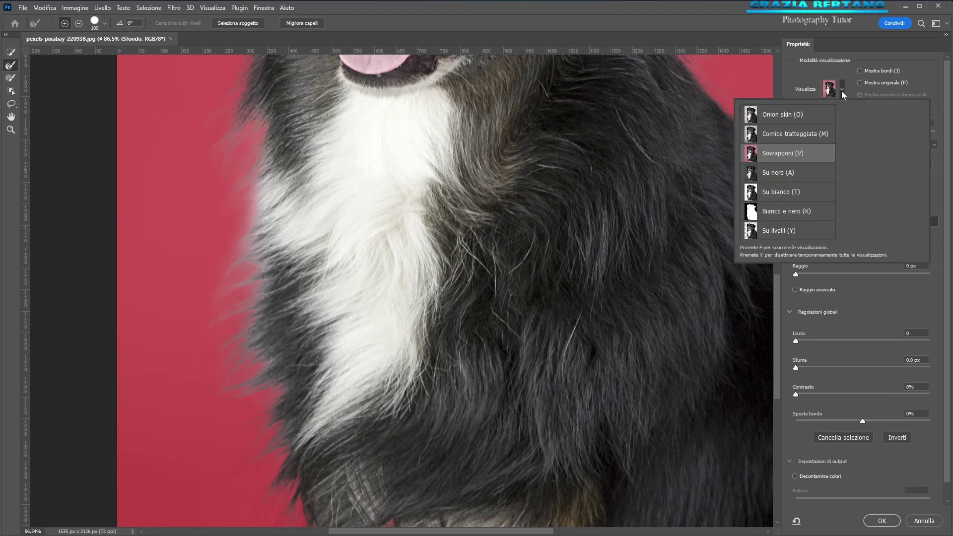
pyautogui.click(781, 177)
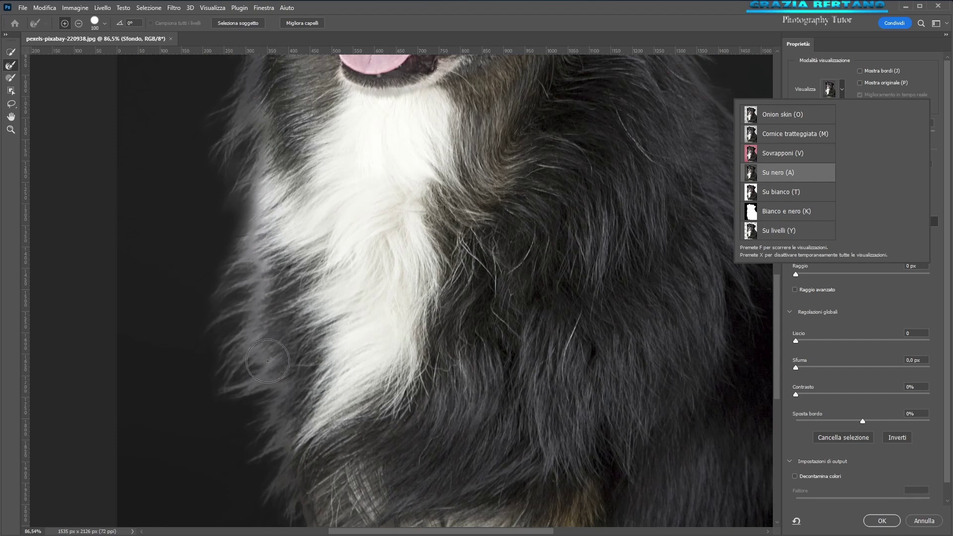
pyautogui.click(778, 192)
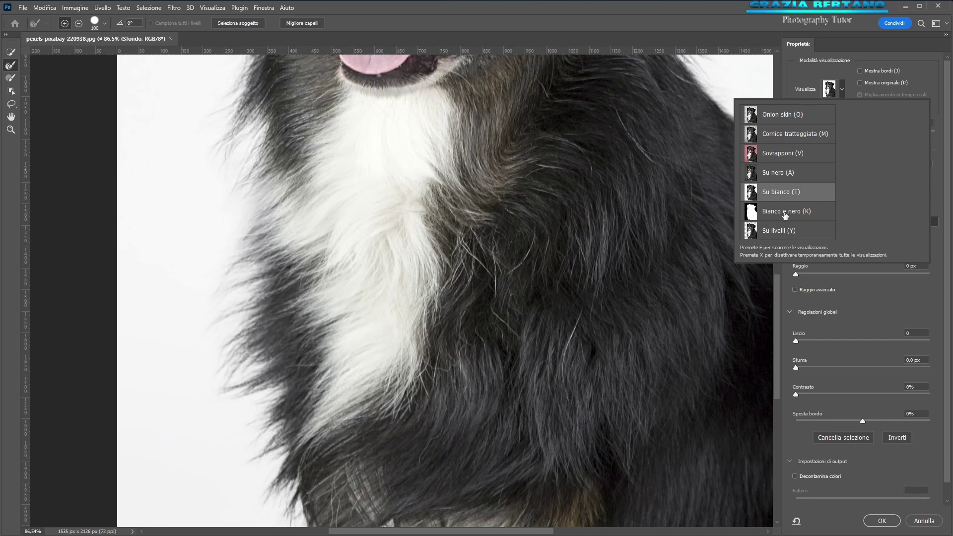
pyautogui.click(785, 213)
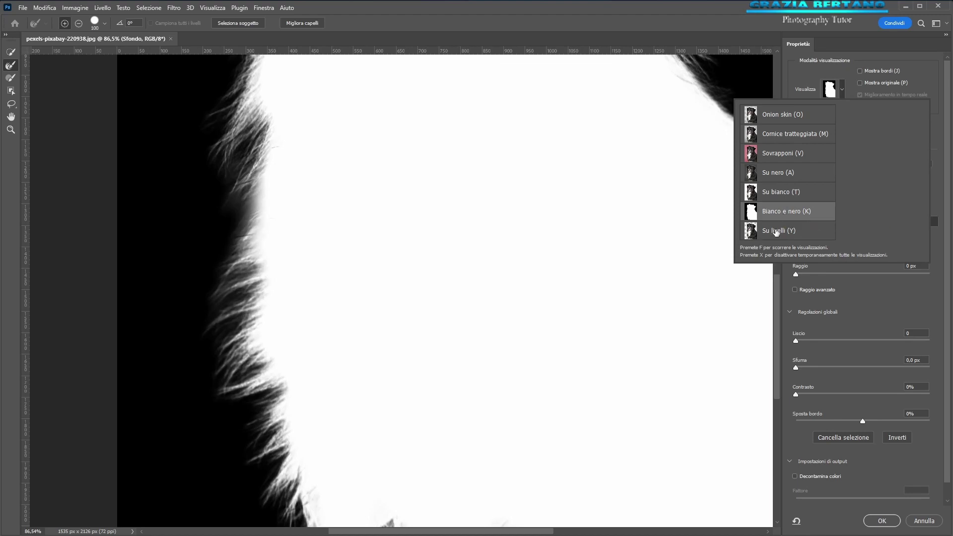
pyautogui.click(775, 154)
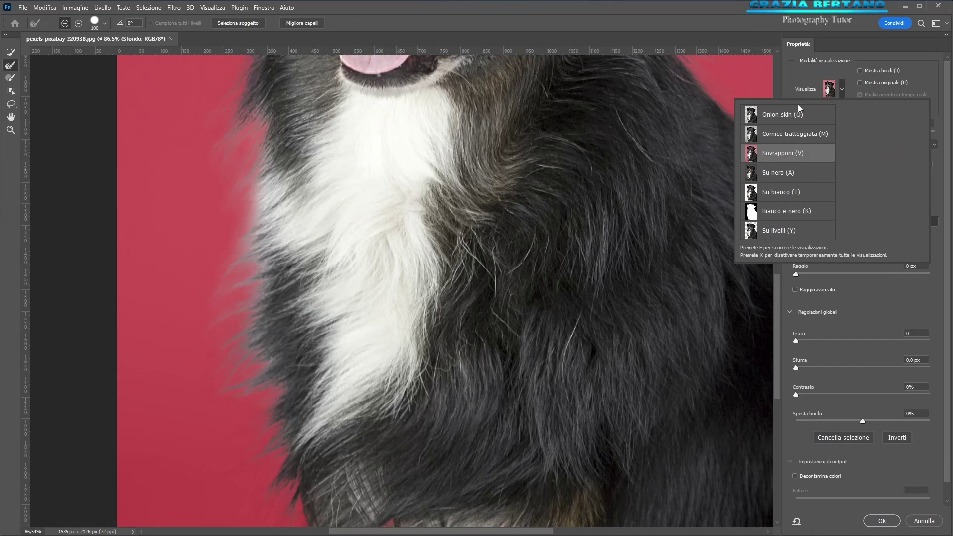
# Step: Set the red overlay opacity to 83%
pyautogui.click(798, 105)
pyautogui.moveTo(876, 133); pyautogui.dragTo(926, 133)
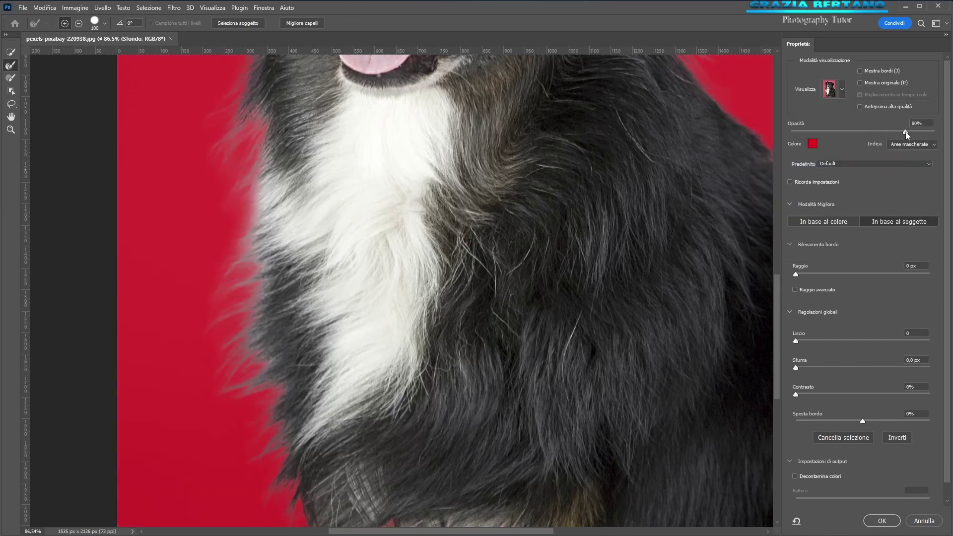
pyautogui.moveTo(925, 133)
pyautogui.mouseDown()
pyautogui.moveTo(823, 137)
pyautogui.moveTo(907, 136)
pyautogui.mouseUp()
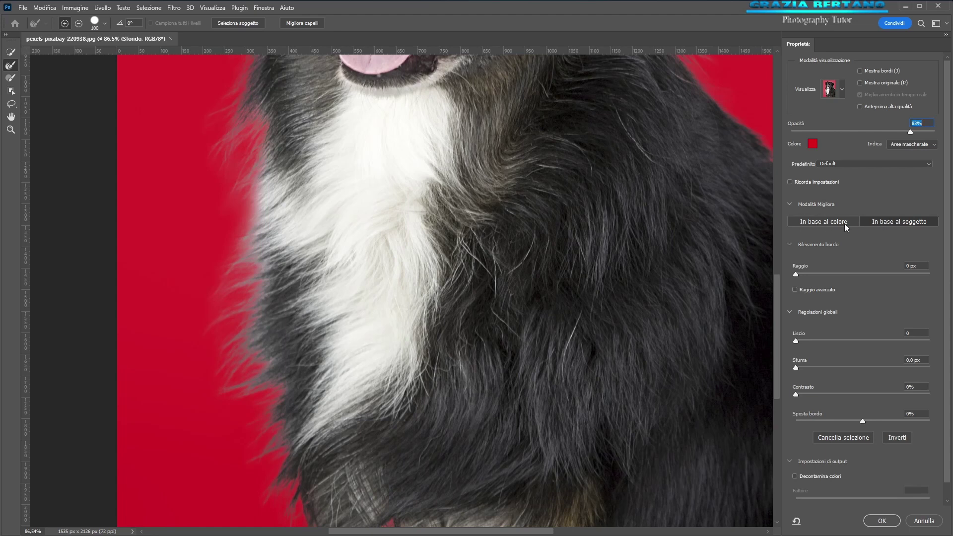
# Step: Switch edge refinement to colour-based mode, brush the left-side fur edge, and scroll to Output settings
pyautogui.click(820, 222)
pyautogui.click(443, 209)
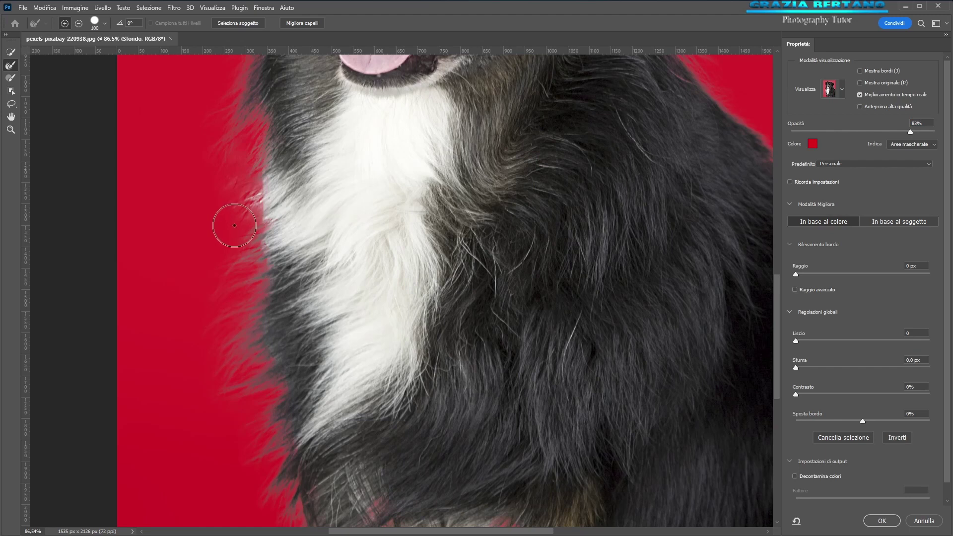
pyautogui.moveTo(261, 190); pyautogui.dragTo(251, 248)
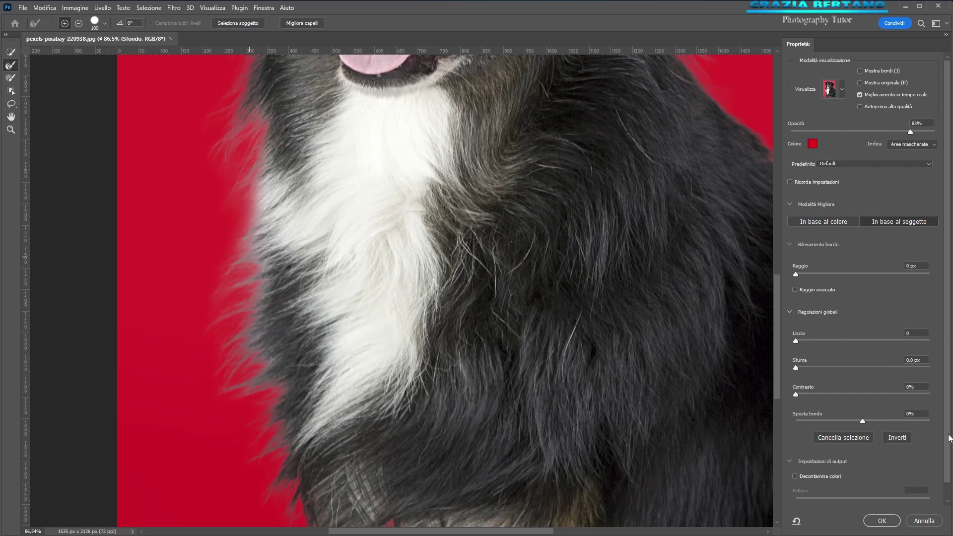
pyautogui.moveTo(949, 439); pyautogui.dragTo(949, 467)
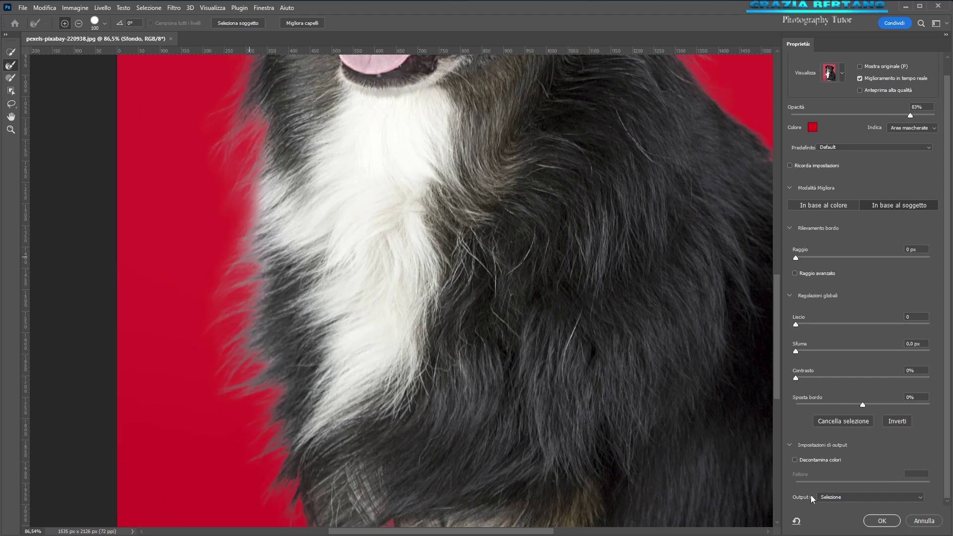
# Step: Output the selection as a new layer with a layer mask, then pan to the dog's face
pyautogui.click(919, 499)
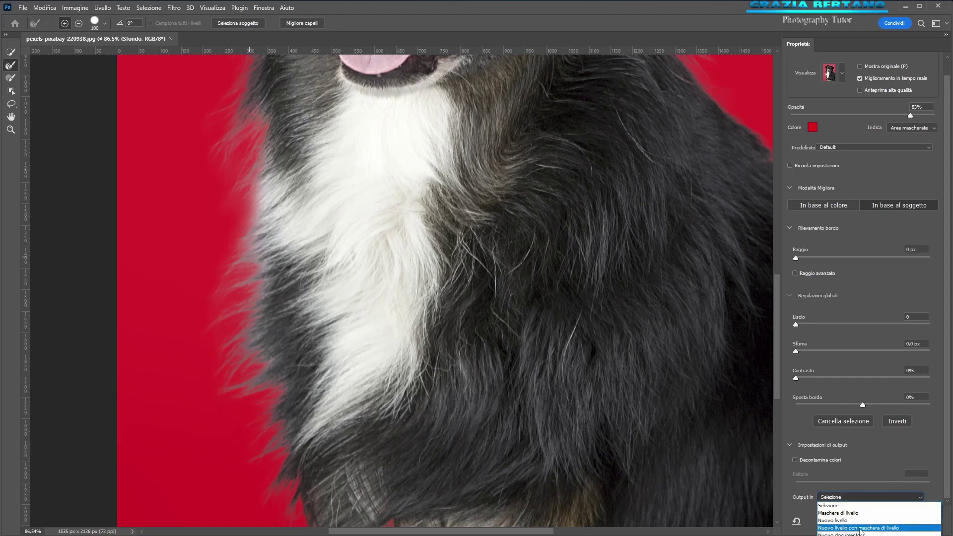
pyautogui.click(883, 529)
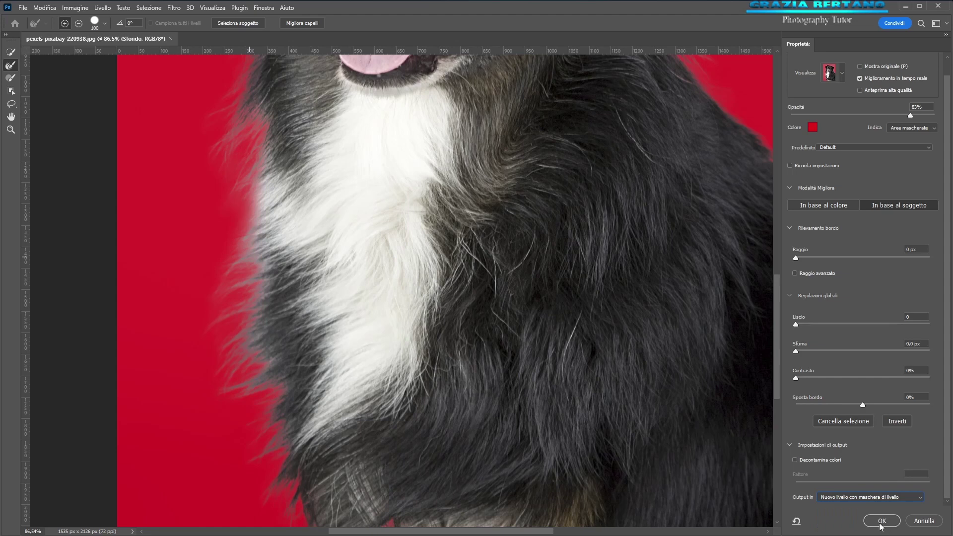
pyautogui.click(882, 522)
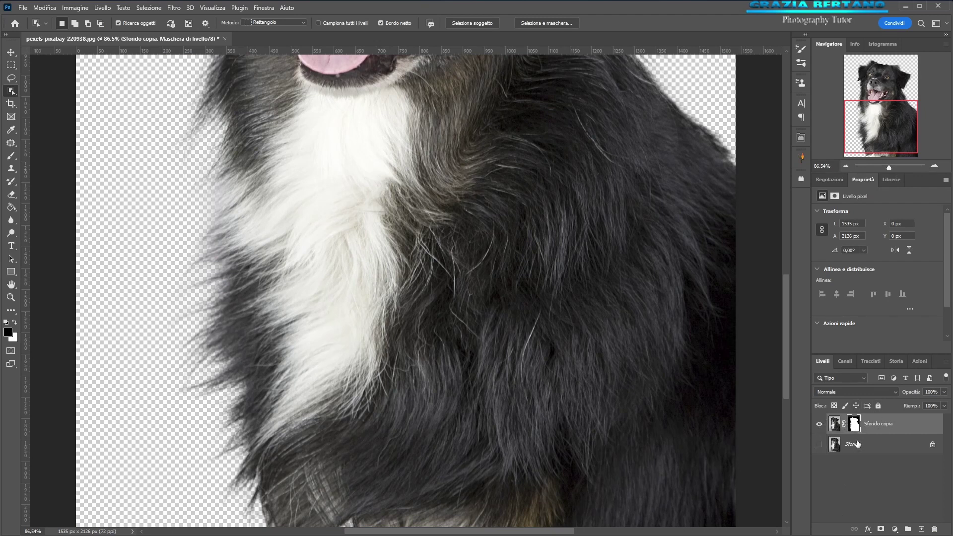
pyautogui.moveTo(882, 132)
pyautogui.mouseDown()
pyautogui.moveTo(888, 91)
pyautogui.moveTo(873, 149)
pyautogui.moveTo(882, 169)
pyautogui.mouseUp()
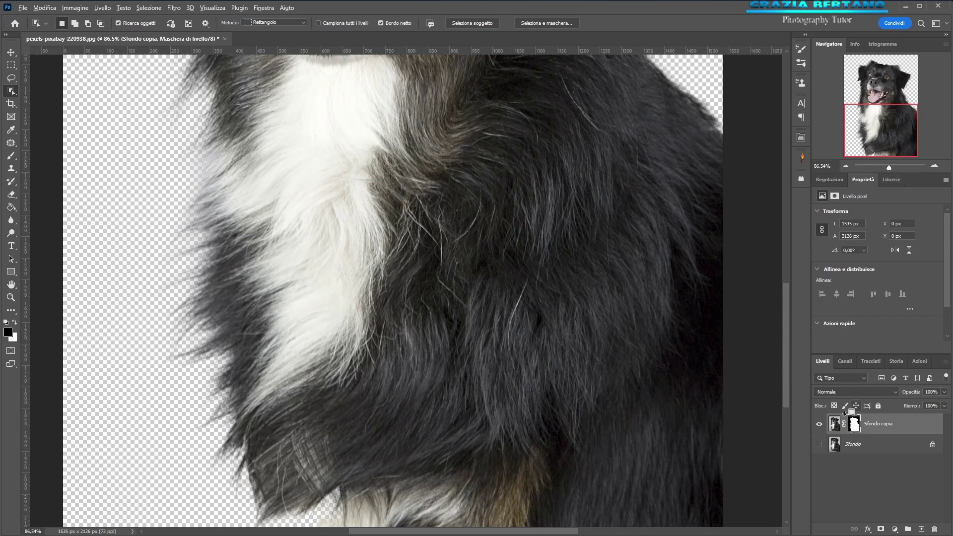
# Step: Display the dog's layer mask on the canvas and adjust the view
pyautogui.keyDown('alt'); pyautogui.click(855, 425); pyautogui.keyUp('alt')
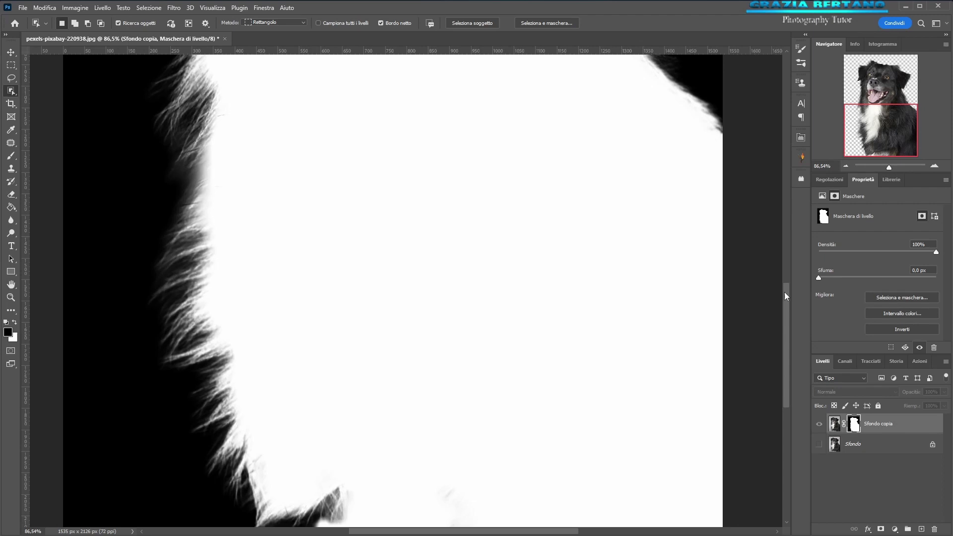
pyautogui.moveTo(785, 293); pyautogui.dragTo(785, 231)
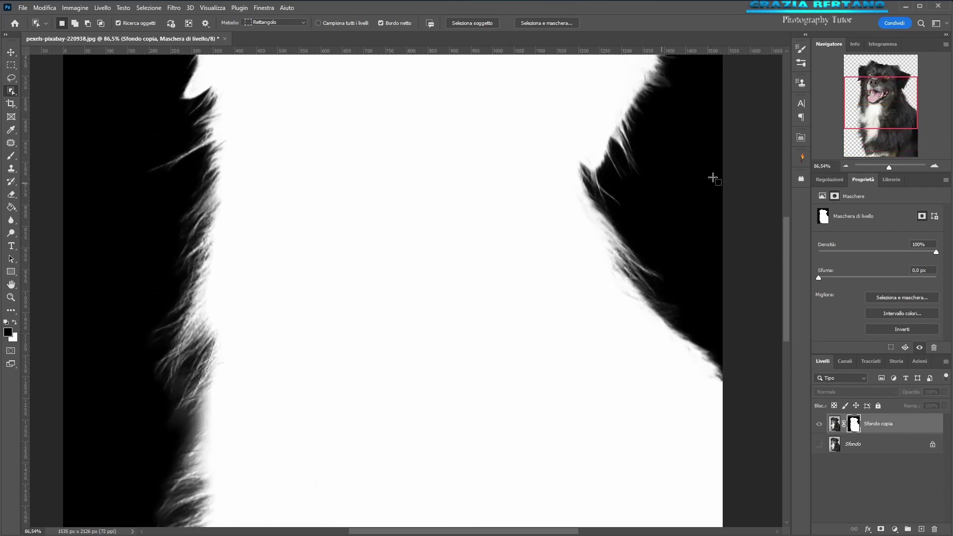
pyautogui.moveTo(785, 262)
pyautogui.mouseDown()
pyautogui.moveTo(790, 210)
pyautogui.moveTo(799, 286)
pyautogui.mouseUp()
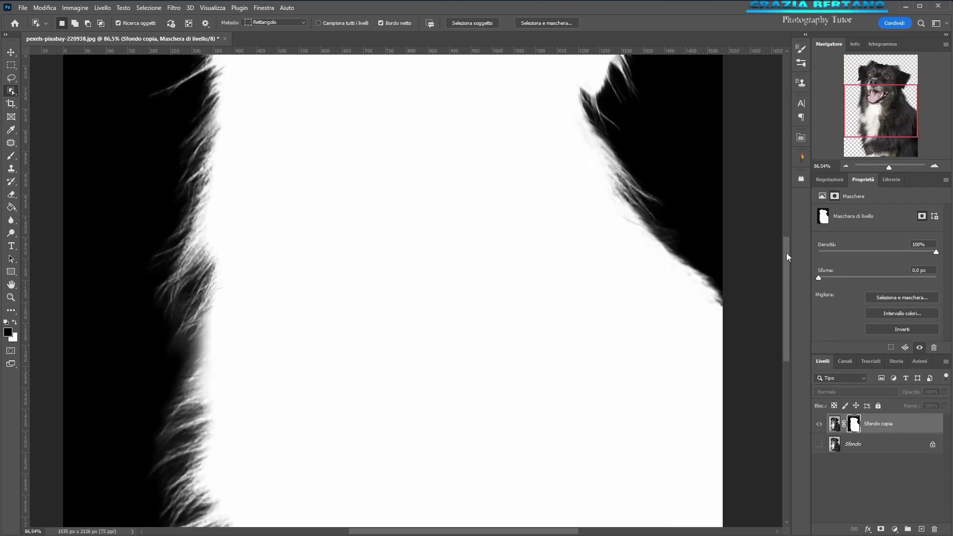
pyautogui.moveTo(786, 253); pyautogui.dragTo(785, 312)
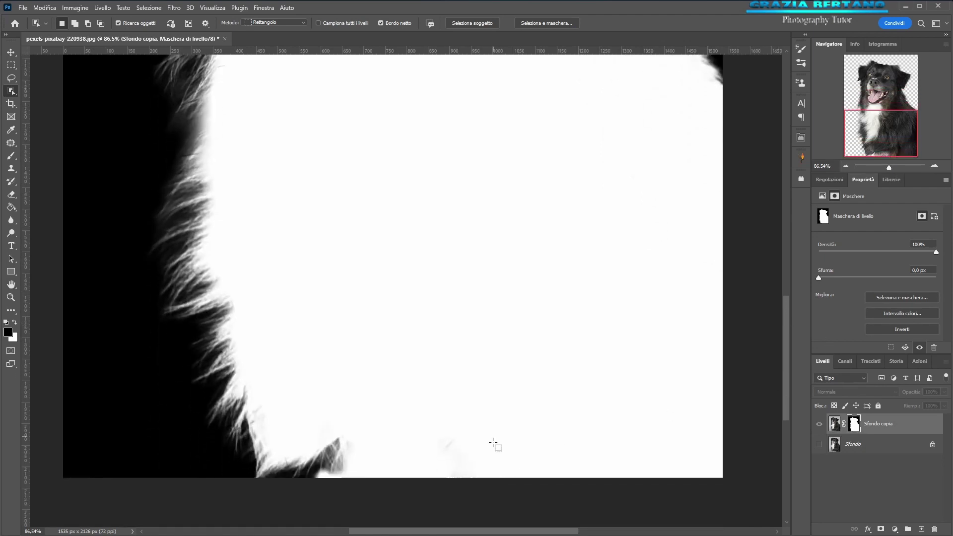
# Step: Paint a solid black spot at the mask bottom with a 100% opacity brush, then select Sfondo
pyautogui.click(10, 155)
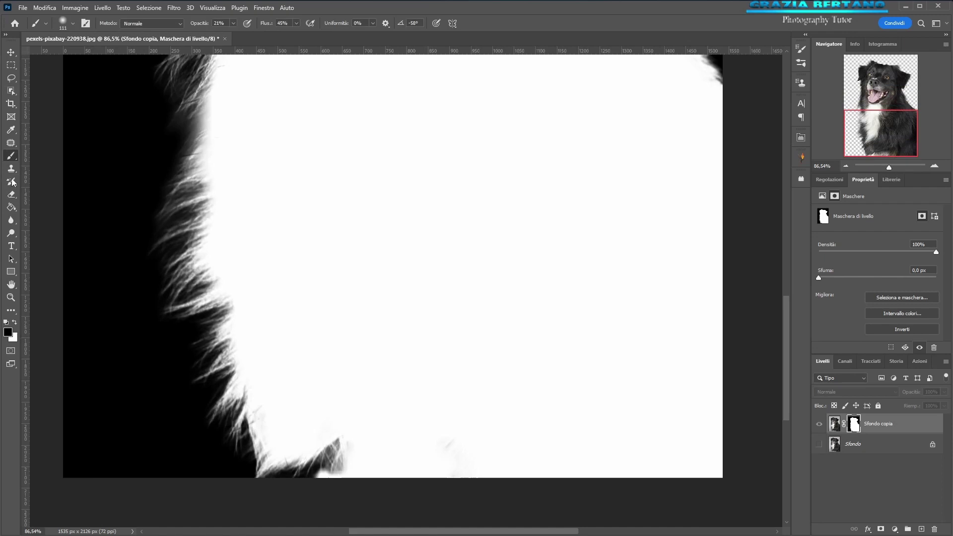
pyautogui.moveTo(432, 446)
pyautogui.mouseDown()
pyautogui.moveTo(424, 434)
pyautogui.moveTo(469, 457)
pyautogui.mouseUp()
pyautogui.moveTo(194, 23); pyautogui.dragTo(311, 26)
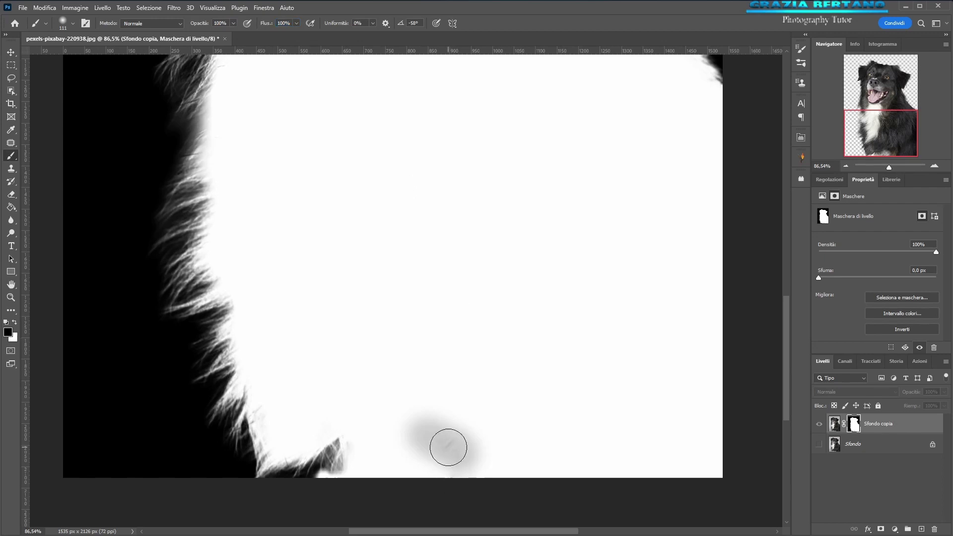
pyautogui.moveTo(446, 443); pyautogui.dragTo(475, 451)
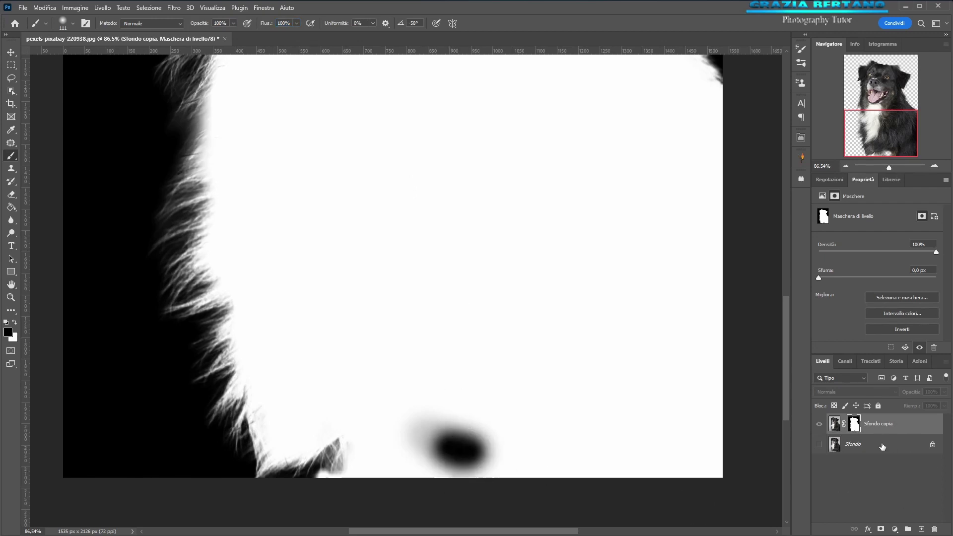
pyautogui.click(882, 446)
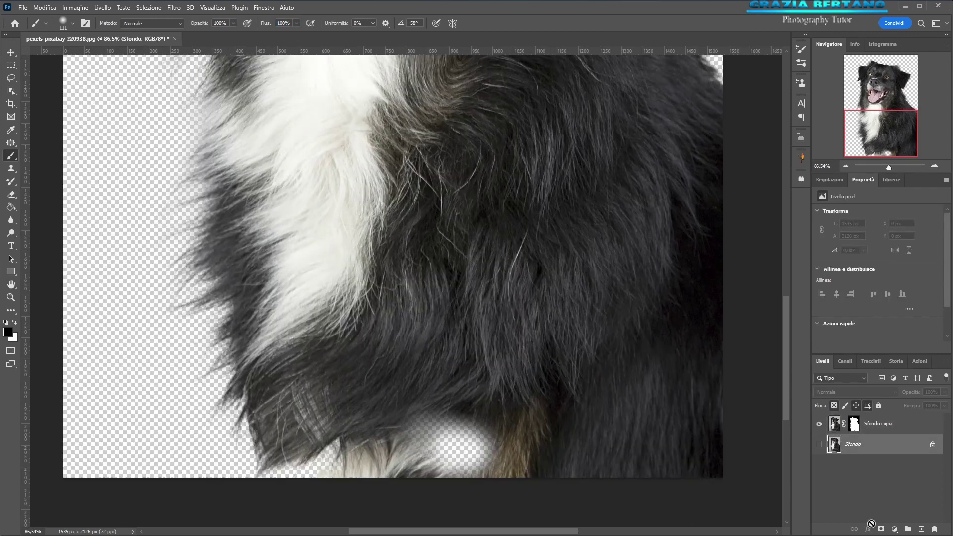
pyautogui.click(895, 531)
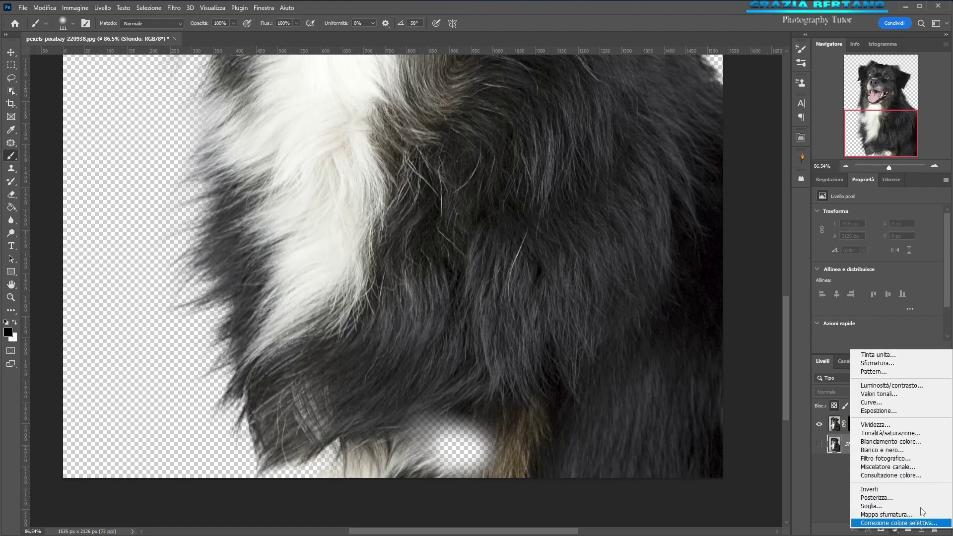
# Step: Add a red (ef0808) Solid Color fill layer beneath the dog
pyautogui.click(872, 355)
pyautogui.moveTo(617, 342); pyautogui.dragTo(635, 346)
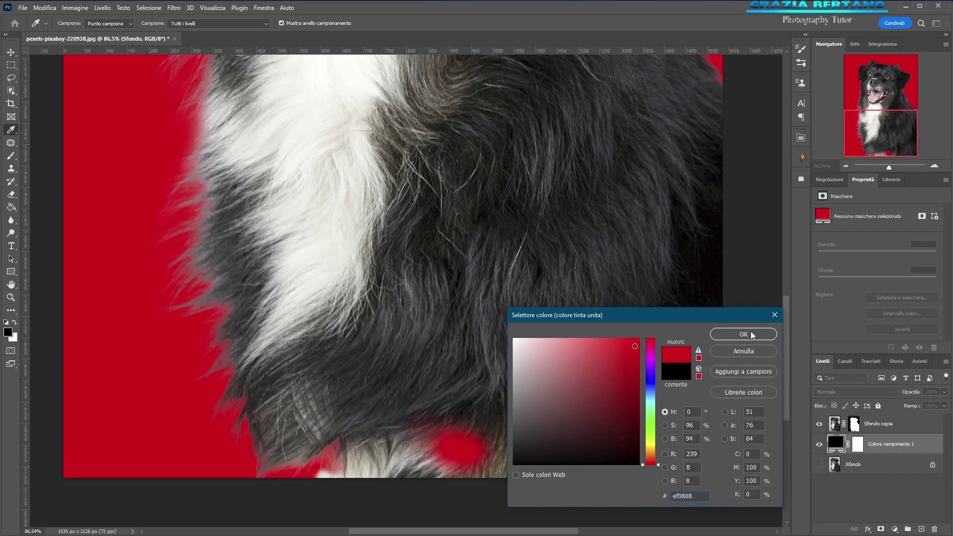
pyautogui.click(752, 331)
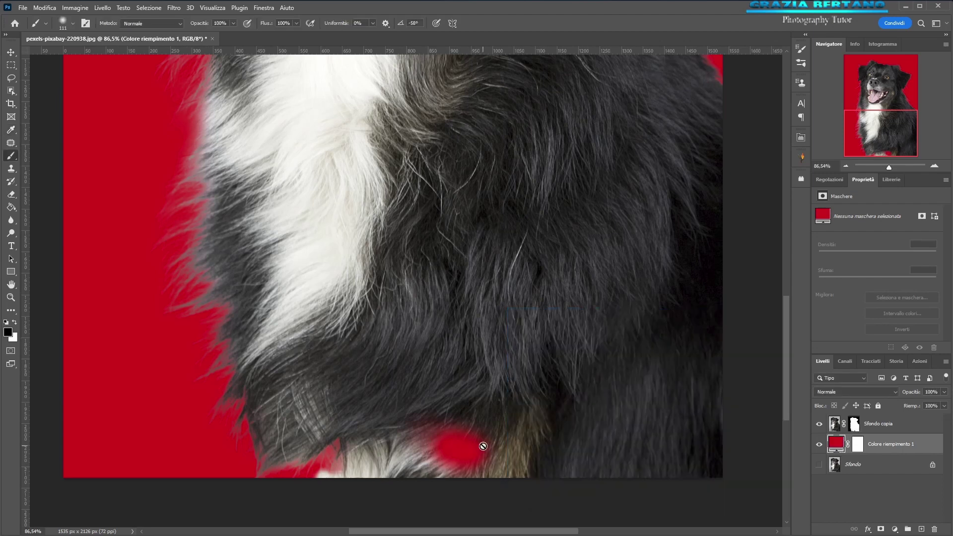
pyautogui.click(855, 428)
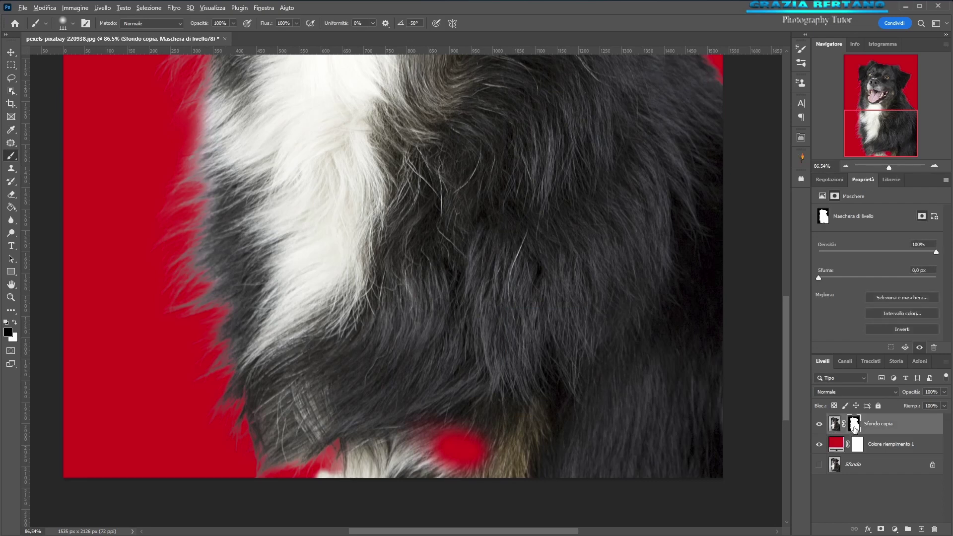
# Step: Paint white on the dog's mask to undo the black spot and restore the lower-left fur
pyautogui.keyDown('alt'); pyautogui.click(854, 428); pyautogui.keyUp('alt')
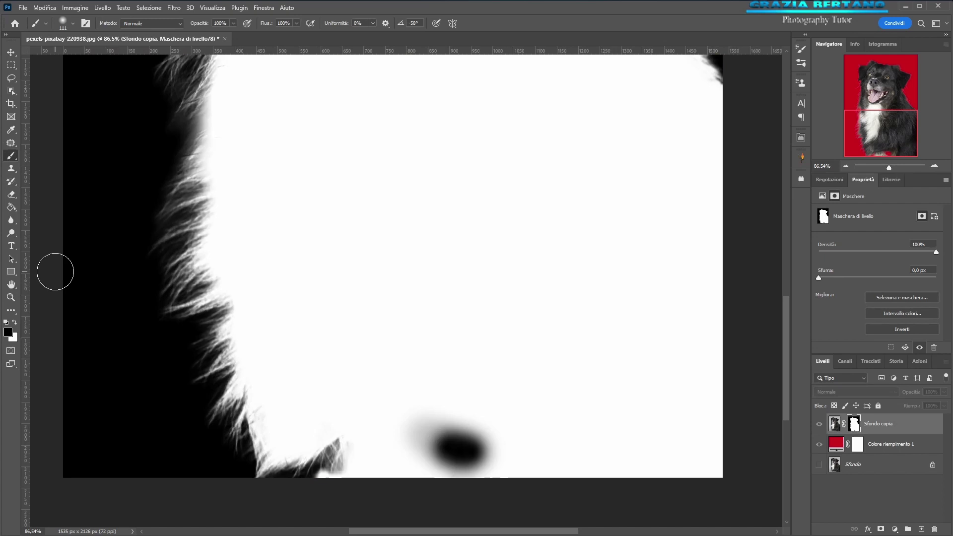
pyautogui.press('x')
pyautogui.moveTo(411, 425)
pyautogui.mouseDown()
pyautogui.moveTo(481, 452)
pyautogui.moveTo(511, 451)
pyautogui.mouseUp()
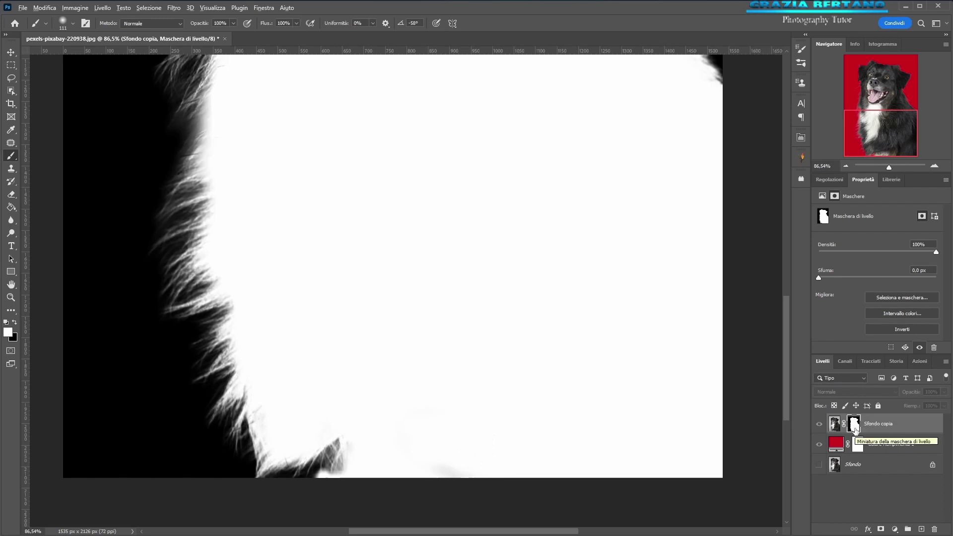
pyautogui.keyDown('alt'); pyautogui.click(855, 424); pyautogui.keyUp('alt')
pyautogui.moveTo(340, 453)
pyautogui.mouseDown()
pyautogui.moveTo(312, 449)
pyautogui.moveTo(292, 461)
pyautogui.mouseUp()
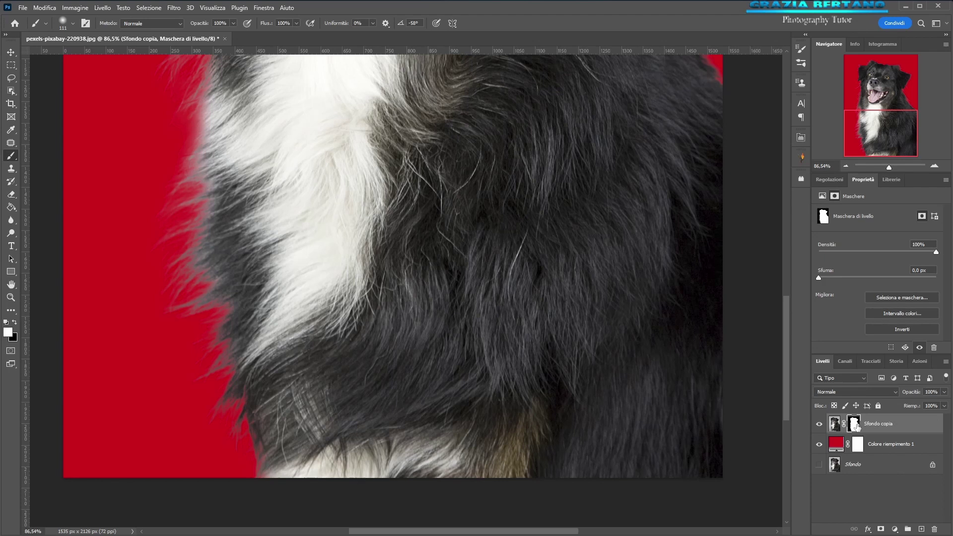
pyautogui.keyDown('alt'); pyautogui.click(854, 424); pyautogui.keyUp('alt')
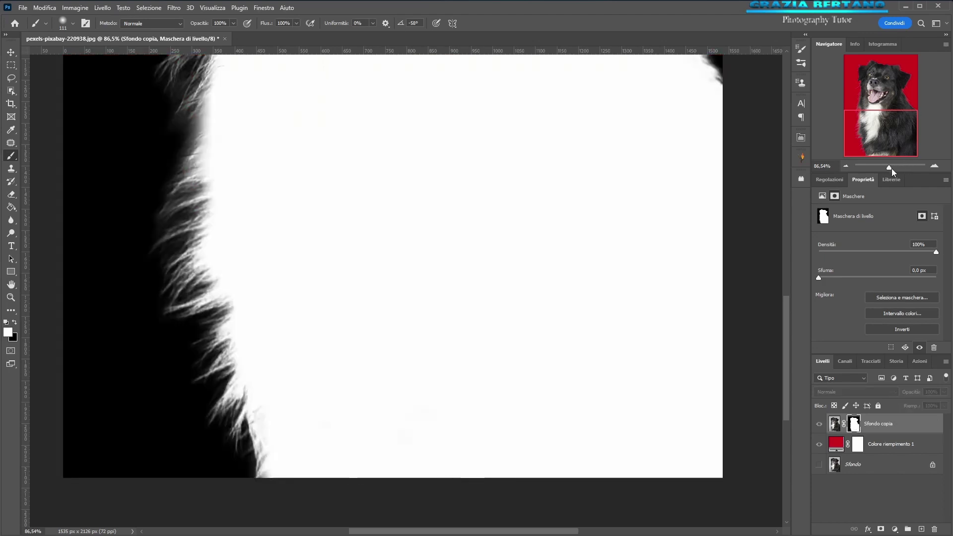
# Step: Resize the brush and paint white along the dog's fur edges in the mask, then return to the red composite
pyautogui.moveTo(902, 146); pyautogui.dragTo(903, 115)
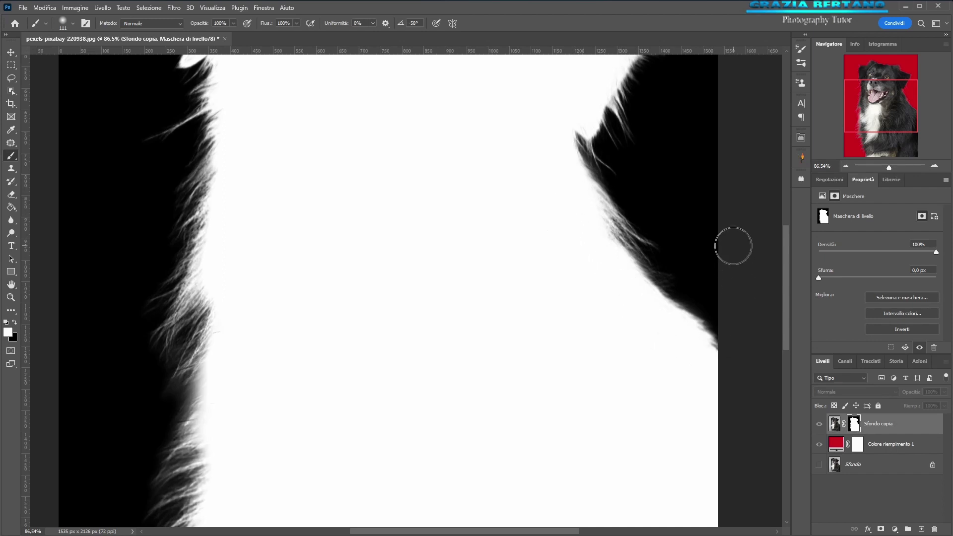
pyautogui.moveTo(788, 238); pyautogui.dragTo(794, 179)
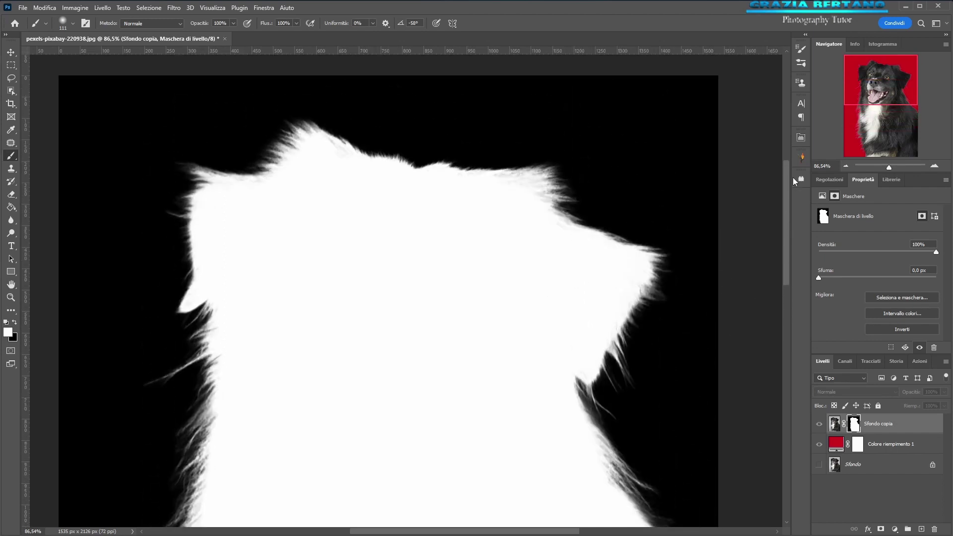
pyautogui.moveTo(503, 207)
pyautogui.mouseDown()
pyautogui.moveTo(505, 263)
pyautogui.moveTo(490, 305)
pyautogui.mouseUp()
pyautogui.moveTo(500, 187); pyautogui.dragTo(532, 197)
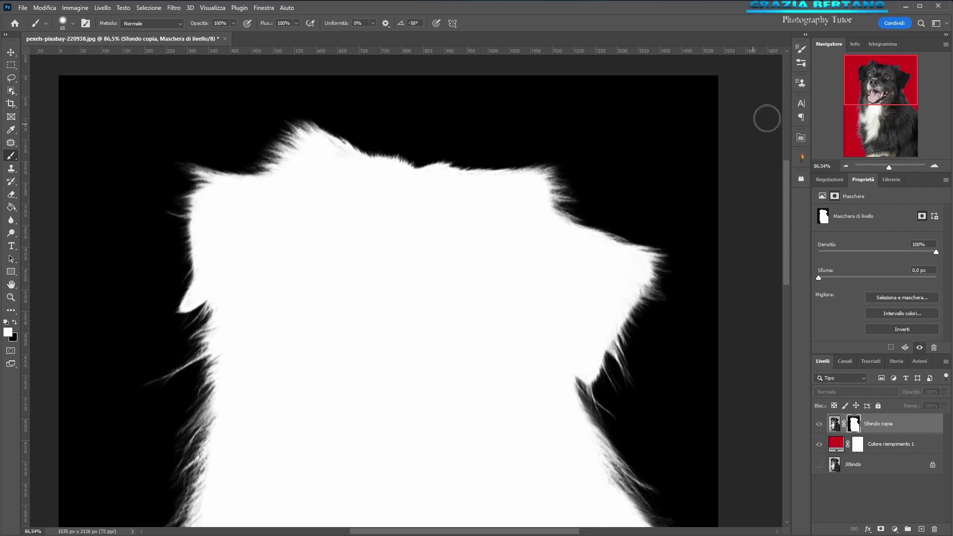
pyautogui.moveTo(860, 78); pyautogui.dragTo(863, 152)
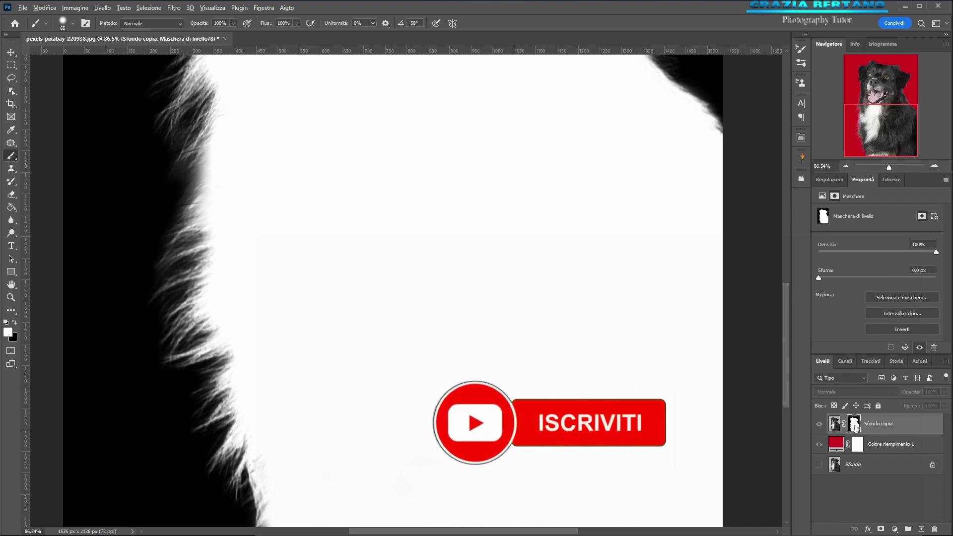
pyautogui.keyDown('alt'); pyautogui.click(855, 426); pyautogui.keyUp('alt')
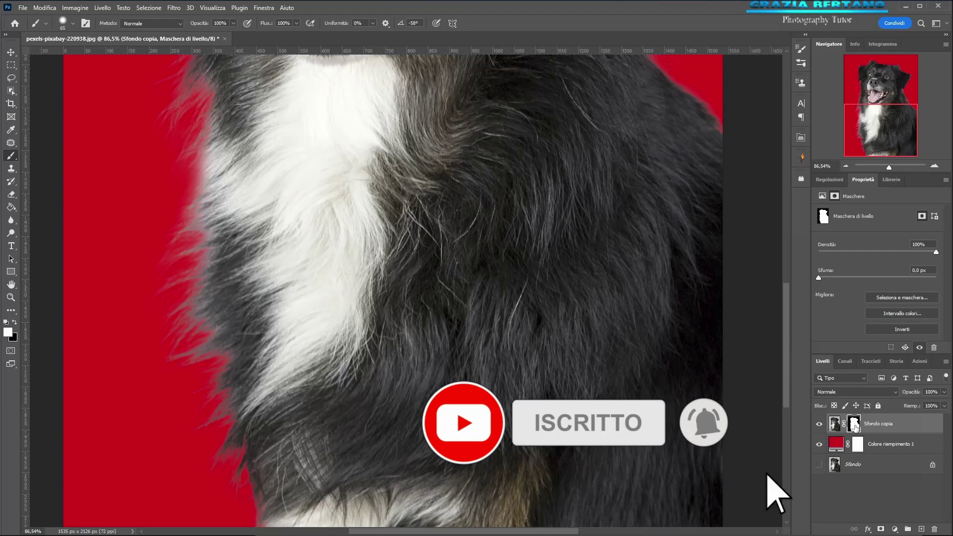
# Step: Touch up the mask at the dog's left chest edge and hide the original Sfondo layer
pyautogui.hotkey('ctrl', '0')
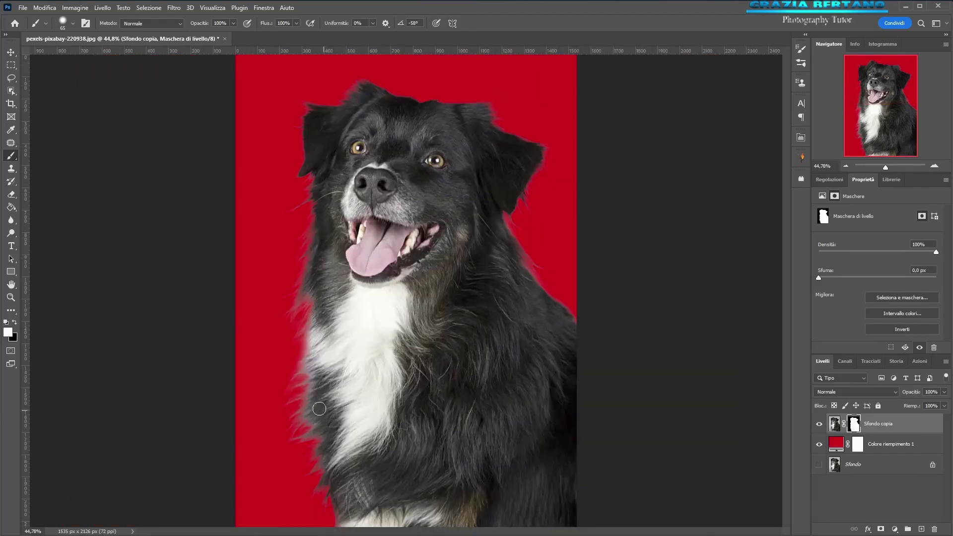
pyautogui.moveTo(298, 404); pyautogui.dragTo(302, 359)
pyautogui.click(819, 445)
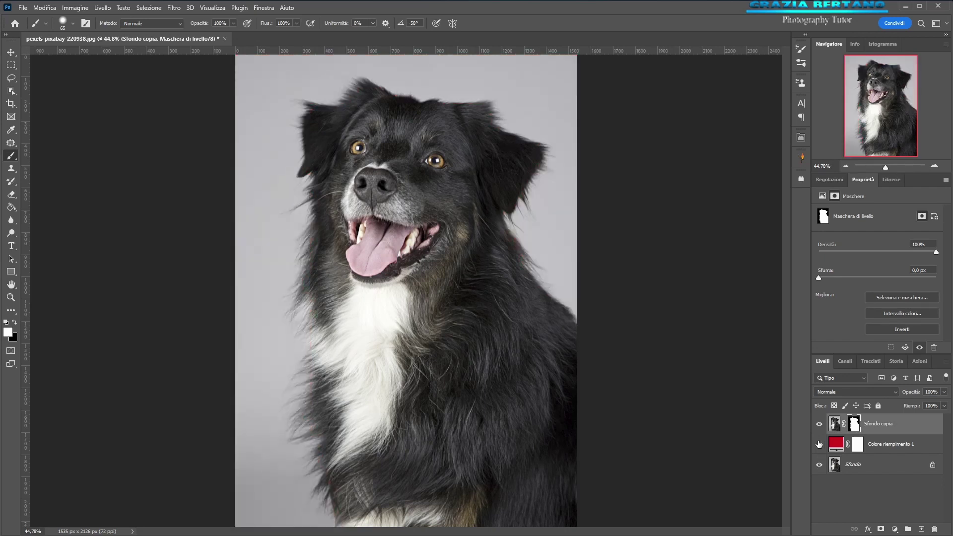
pyautogui.click(819, 444)
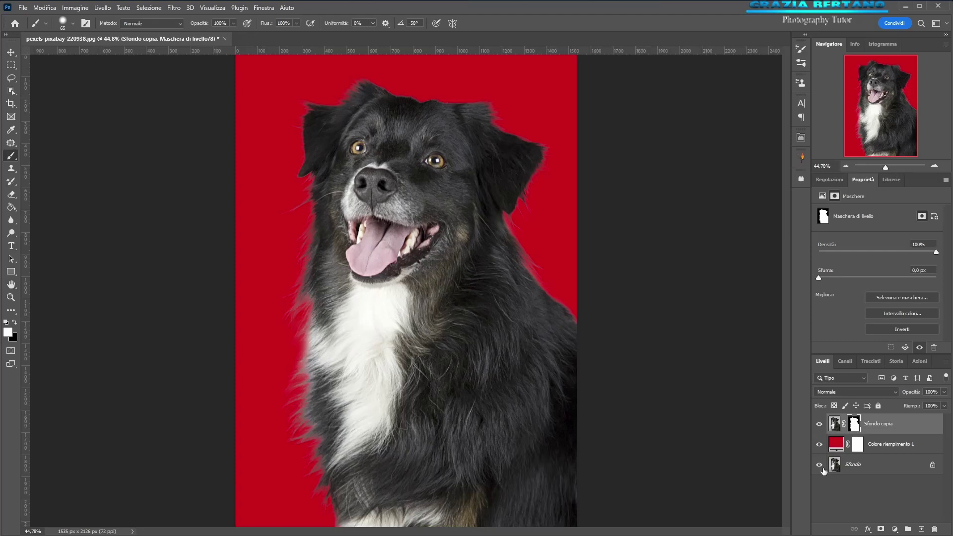
pyautogui.click(819, 465)
pyautogui.click(896, 392)
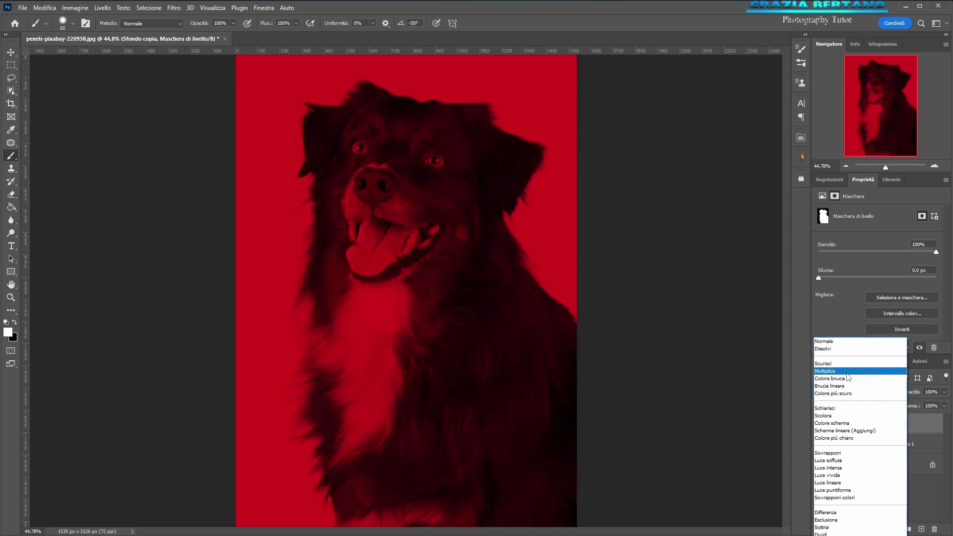
# Step: Set Sfondo copia to Moltiplica and duplicate it twice
pyautogui.click(848, 376)
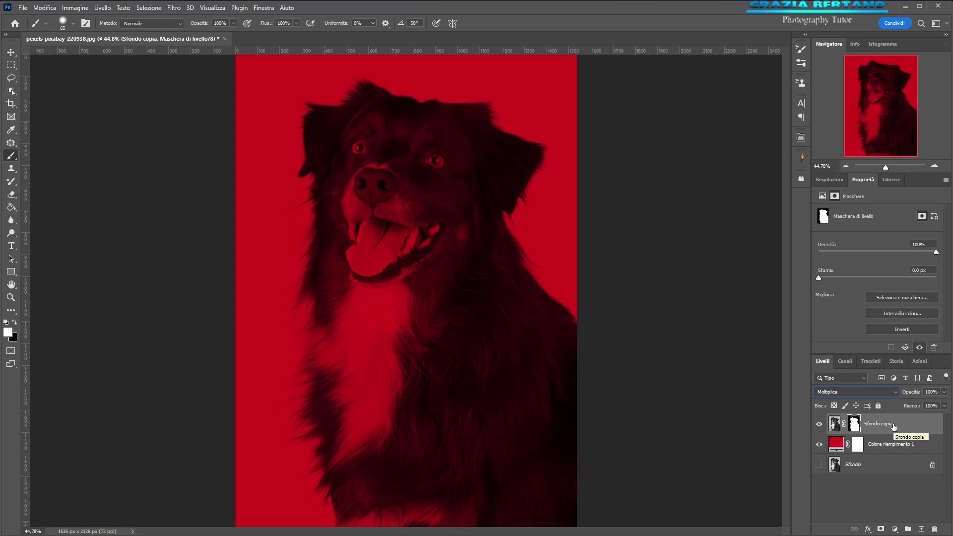
pyautogui.hotkey('ctrl', 'j')
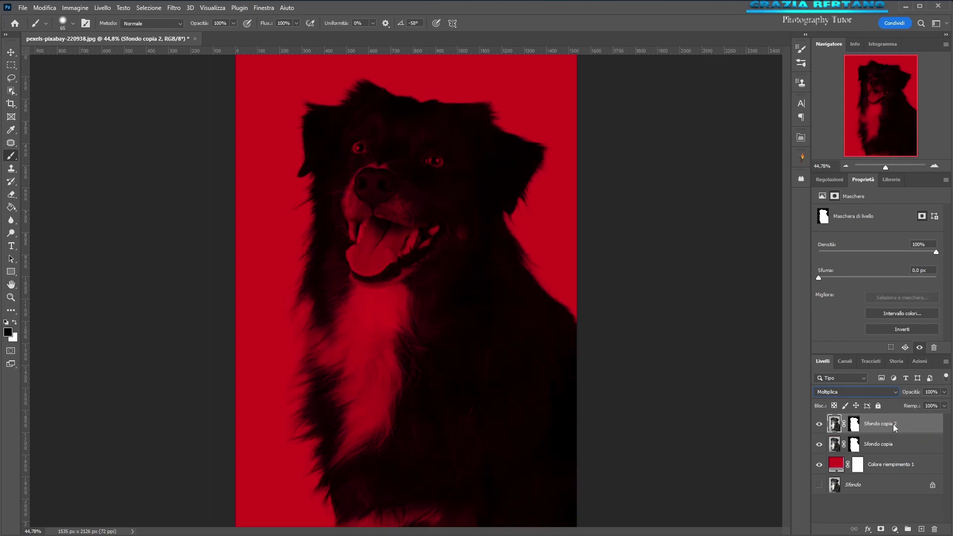
pyautogui.hotkey('ctrl', 'j')
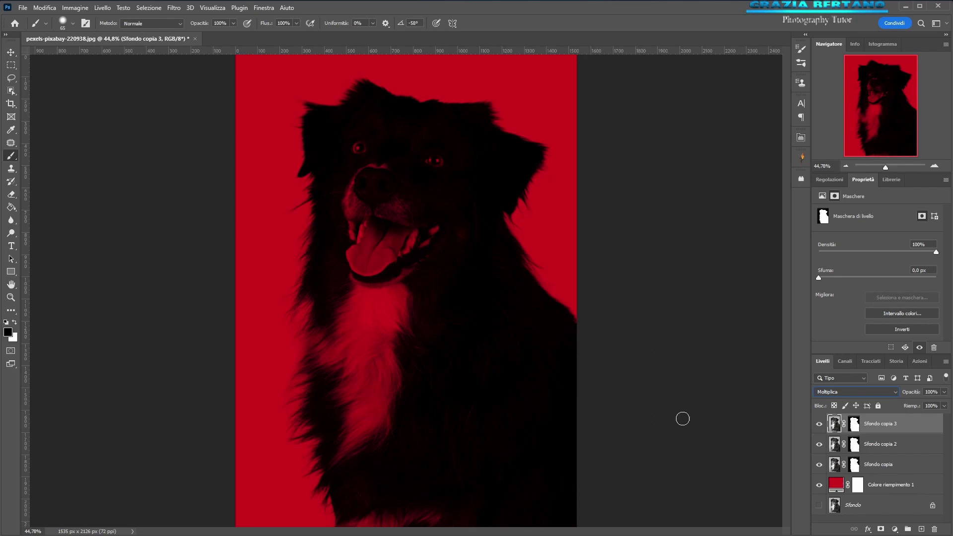
# Step: Return Sfondo copia 3 to Normale and put it into a new group, Gruppo 1
pyautogui.click(880, 396)
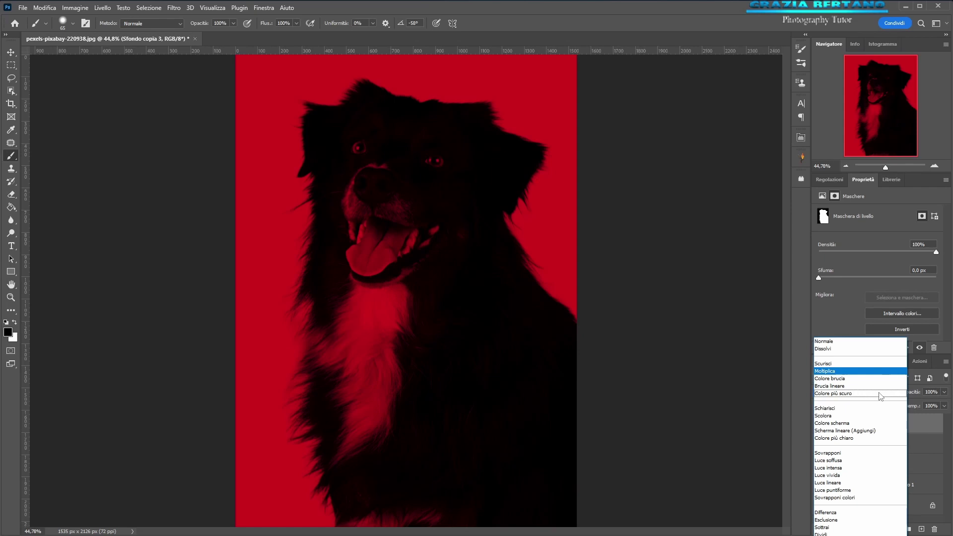
pyautogui.click(840, 343)
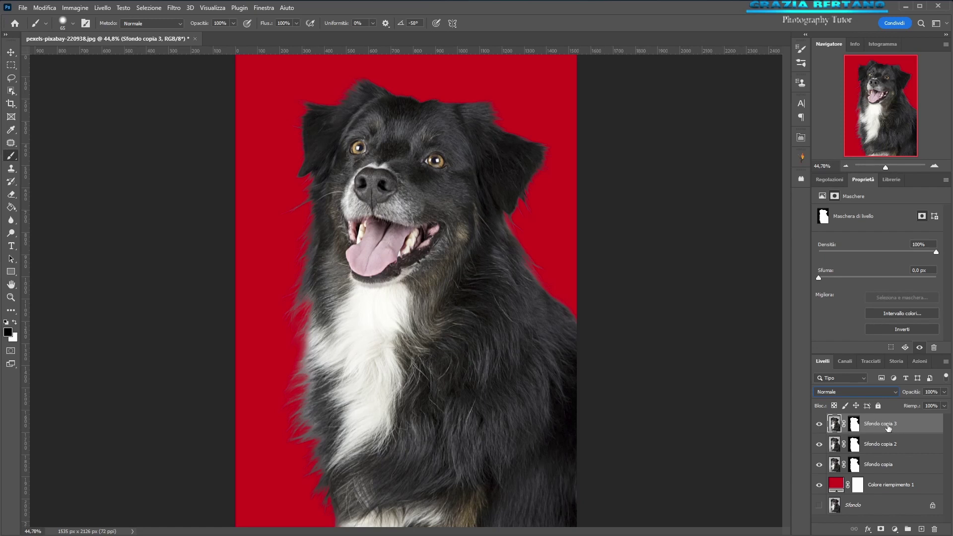
pyautogui.moveTo(888, 427); pyautogui.dragTo(908, 529)
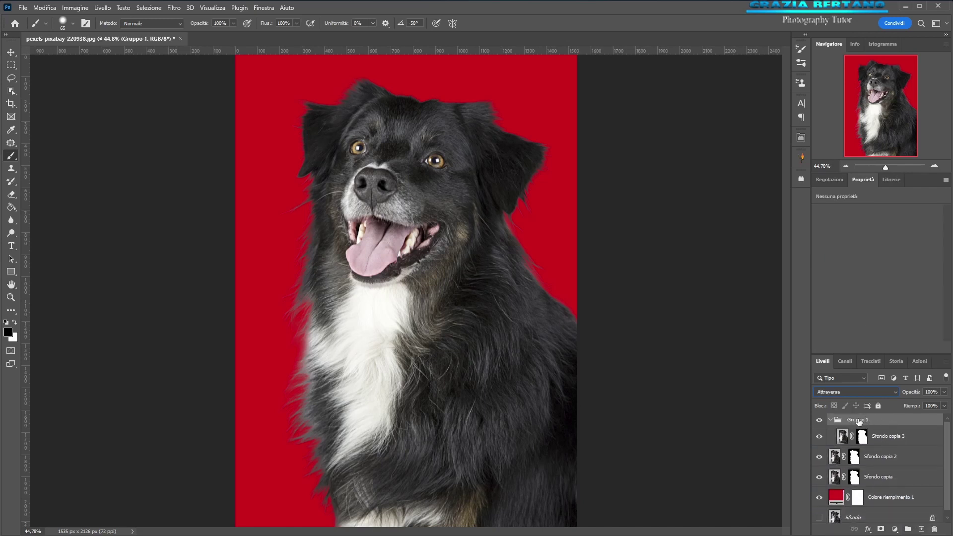
# Step: Add a white layer mask to Gruppo 1, make black the foreground, and compare with the group hidden
pyautogui.click(881, 529)
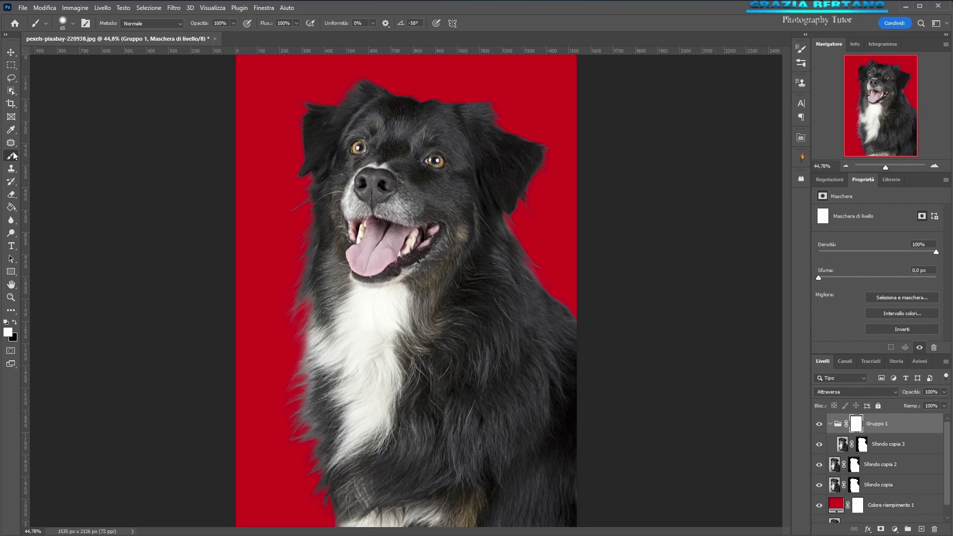
pyautogui.click(15, 323)
pyautogui.click(819, 425)
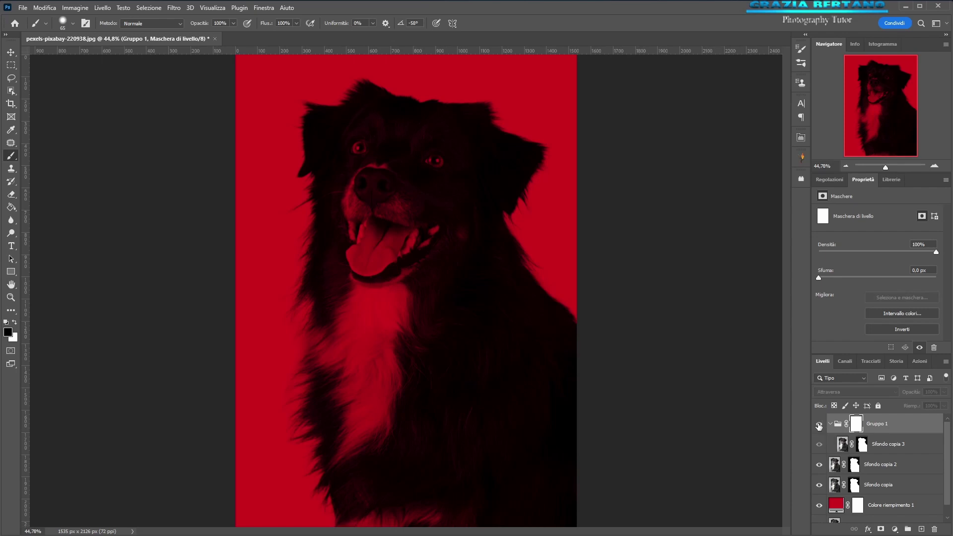
pyautogui.click(819, 425)
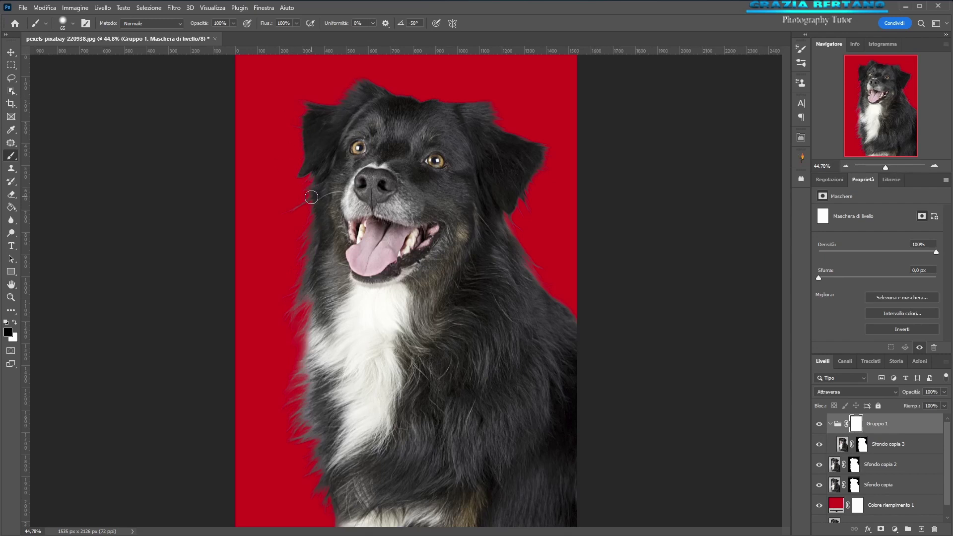
# Step: Mask out the left cheek and left fur edge on Gruppo 1 with black at 78% brush opacity
pyautogui.moveTo(311, 195)
pyautogui.mouseDown()
pyautogui.moveTo(293, 207)
pyautogui.moveTo(315, 179)
pyautogui.moveTo(321, 189)
pyautogui.mouseUp()
pyautogui.moveTo(310, 230); pyautogui.dragTo(312, 202)
pyautogui.hotkey('ctrl', 'z')
pyautogui.moveTo(203, 26); pyautogui.dragTo(177, 29)
pyautogui.moveTo(319, 177)
pyautogui.mouseDown()
pyautogui.moveTo(296, 311)
pyautogui.moveTo(320, 247)
pyautogui.moveTo(287, 309)
pyautogui.moveTo(303, 360)
pyautogui.mouseUp()
pyautogui.moveTo(299, 302)
pyautogui.mouseDown()
pyautogui.moveTo(315, 330)
pyautogui.moveTo(298, 374)
pyautogui.moveTo(323, 330)
pyautogui.moveTo(308, 358)
pyautogui.mouseUp()
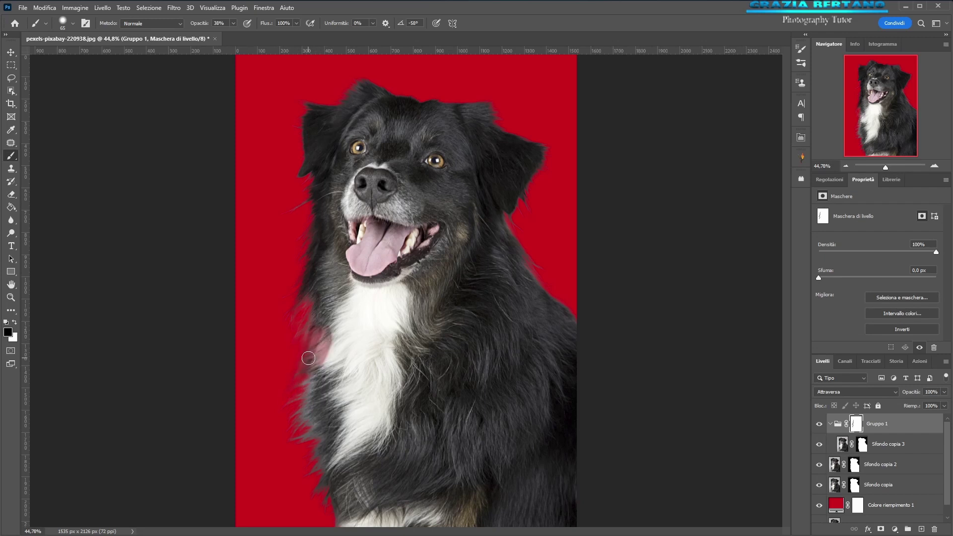
# Step: Reduce the pink tint on the left chest with white, then refine the left chest edge in black
pyautogui.press('x')
pyautogui.moveTo(330, 330)
pyautogui.mouseDown()
pyautogui.moveTo(321, 359)
pyautogui.moveTo(317, 338)
pyautogui.moveTo(331, 334)
pyautogui.mouseUp()
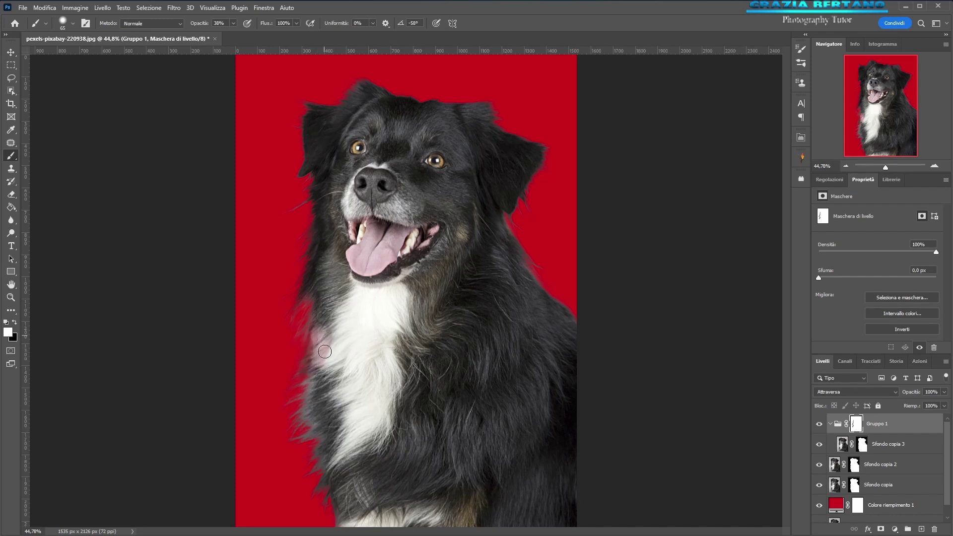
pyautogui.moveTo(324, 352)
pyautogui.mouseDown()
pyautogui.moveTo(319, 362)
pyautogui.moveTo(323, 342)
pyautogui.moveTo(297, 368)
pyautogui.mouseUp()
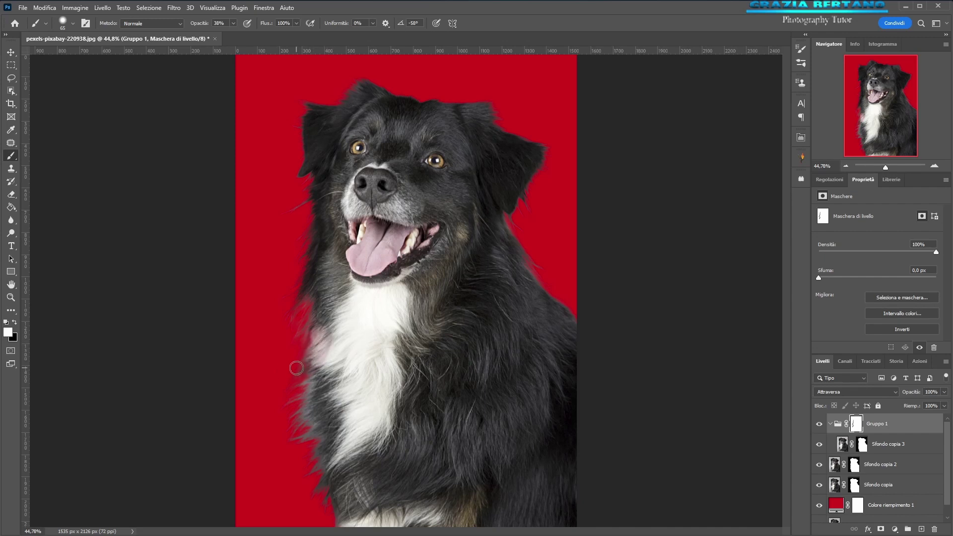
pyautogui.press('x')
pyautogui.moveTo(304, 332)
pyautogui.mouseDown()
pyautogui.moveTo(309, 309)
pyautogui.moveTo(283, 361)
pyautogui.moveTo(306, 378)
pyautogui.moveTo(298, 425)
pyautogui.moveTo(301, 376)
pyautogui.moveTo(290, 419)
pyautogui.moveTo(313, 393)
pyautogui.moveTo(316, 380)
pyautogui.moveTo(274, 444)
pyautogui.mouseUp()
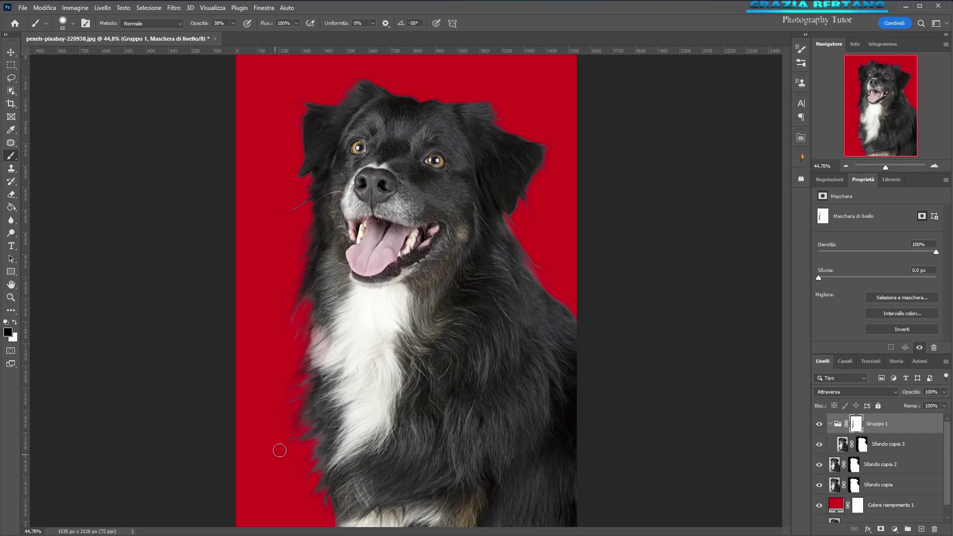
pyautogui.moveTo(319, 416)
pyautogui.mouseDown()
pyautogui.moveTo(301, 437)
pyautogui.moveTo(320, 471)
pyautogui.mouseUp()
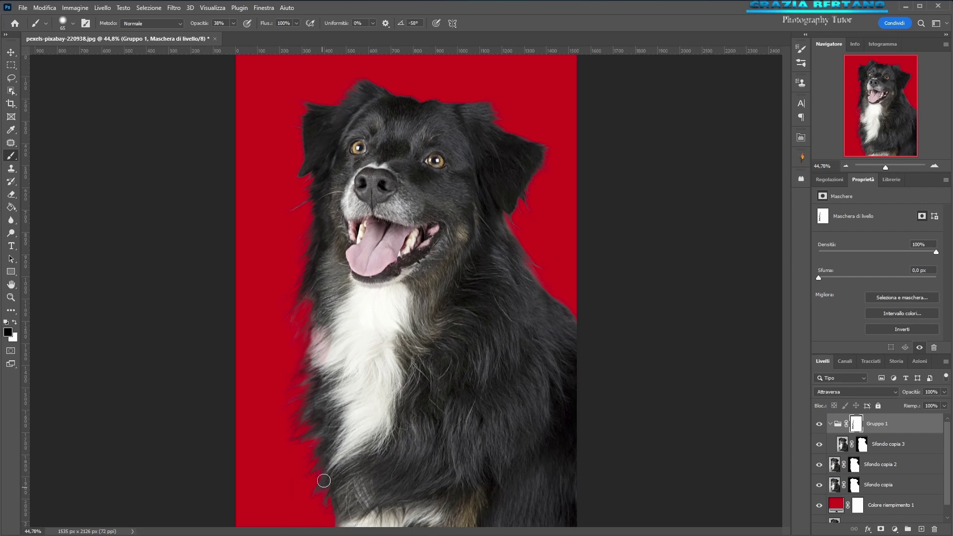
pyautogui.moveTo(323, 475); pyautogui.dragTo(324, 493)
# Step: Touch up the right shoulder, right ear and head-top fur edges, then check the cutout against transparency
pyautogui.moveTo(507, 222)
pyautogui.mouseDown()
pyautogui.moveTo(557, 280)
pyautogui.moveTo(528, 269)
pyautogui.moveTo(583, 317)
pyautogui.mouseUp()
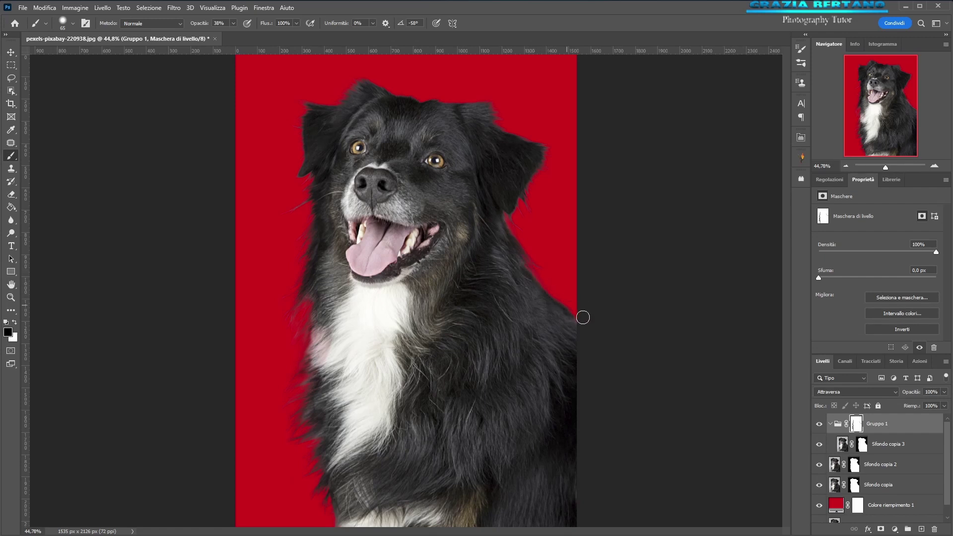
pyautogui.moveTo(480, 102)
pyautogui.mouseDown()
pyautogui.moveTo(515, 128)
pyautogui.moveTo(485, 110)
pyautogui.moveTo(503, 114)
pyautogui.moveTo(492, 130)
pyautogui.moveTo(477, 108)
pyautogui.mouseUp()
pyautogui.moveTo(512, 134)
pyautogui.mouseDown()
pyautogui.moveTo(537, 142)
pyautogui.moveTo(549, 177)
pyautogui.moveTo(523, 176)
pyautogui.moveTo(533, 177)
pyautogui.moveTo(494, 214)
pyautogui.mouseUp()
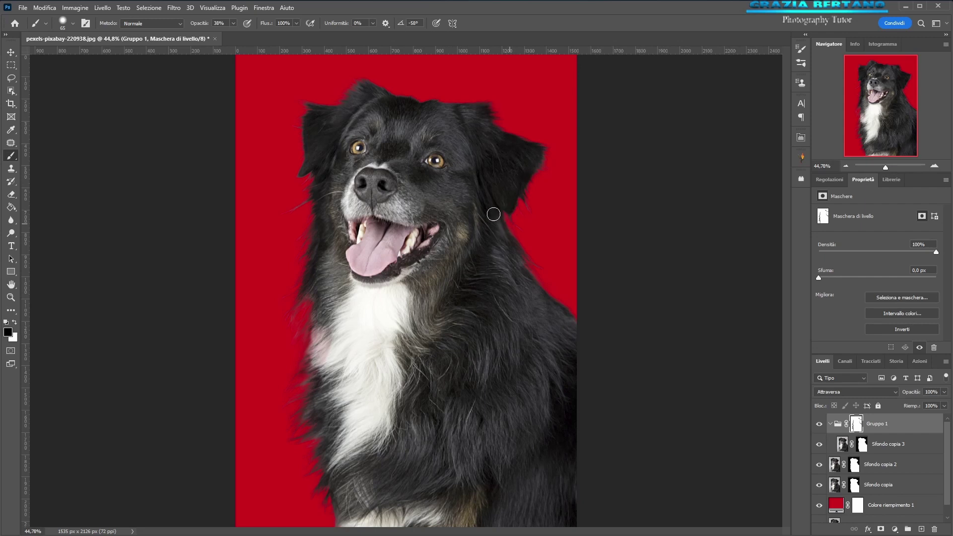
pyautogui.moveTo(361, 84)
pyautogui.mouseDown()
pyautogui.moveTo(327, 108)
pyautogui.moveTo(304, 106)
pyautogui.moveTo(294, 153)
pyautogui.moveTo(292, 136)
pyautogui.moveTo(300, 145)
pyautogui.moveTo(294, 192)
pyautogui.moveTo(308, 171)
pyautogui.moveTo(304, 203)
pyautogui.moveTo(349, 211)
pyautogui.mouseUp()
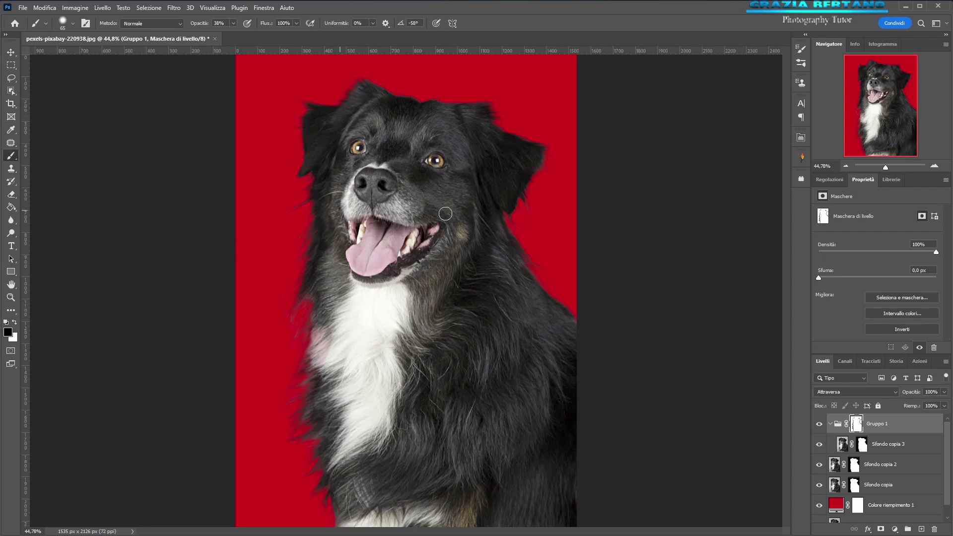
pyautogui.moveTo(315, 307)
pyautogui.mouseDown()
pyautogui.moveTo(316, 291)
pyautogui.moveTo(303, 303)
pyautogui.mouseUp()
pyautogui.press(']')
pyautogui.press(']')
pyautogui.press(']')
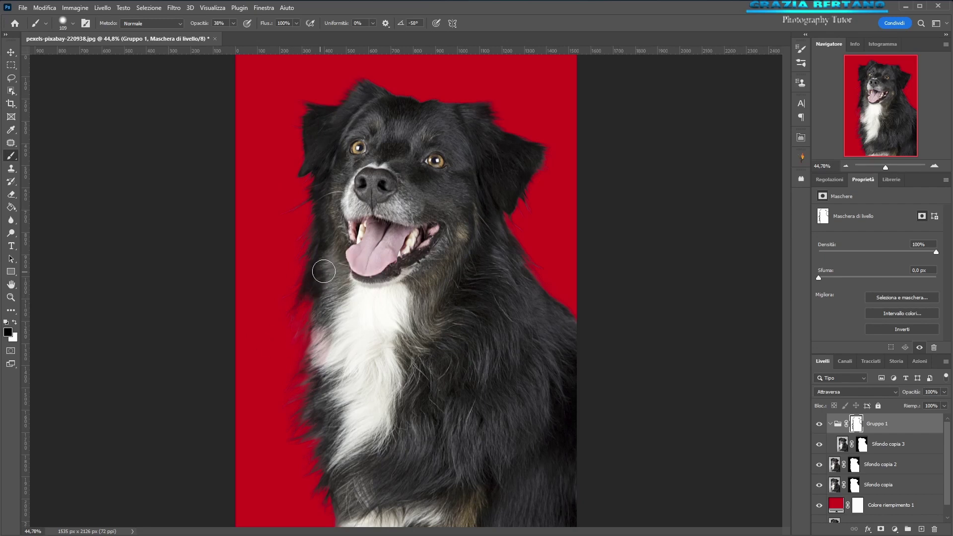
pyautogui.press('x')
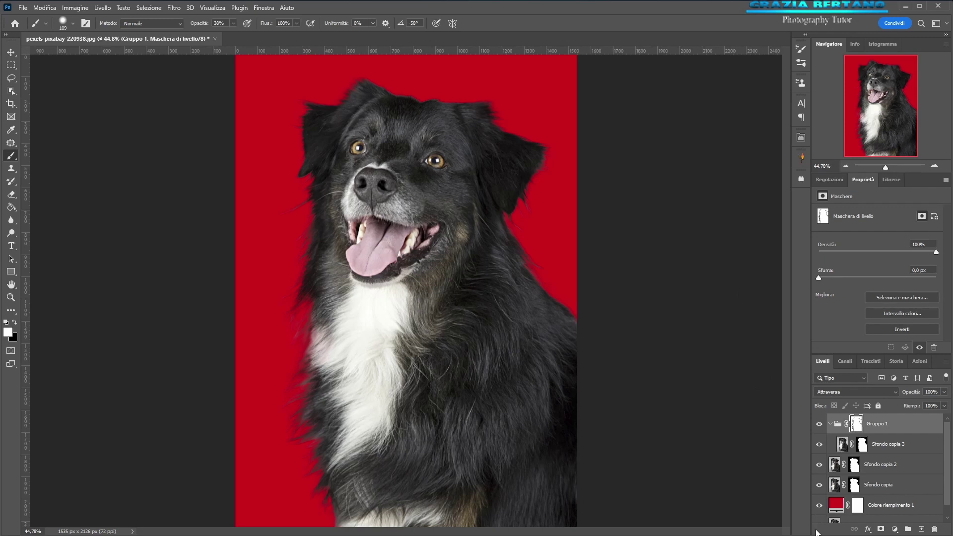
pyautogui.click(820, 507)
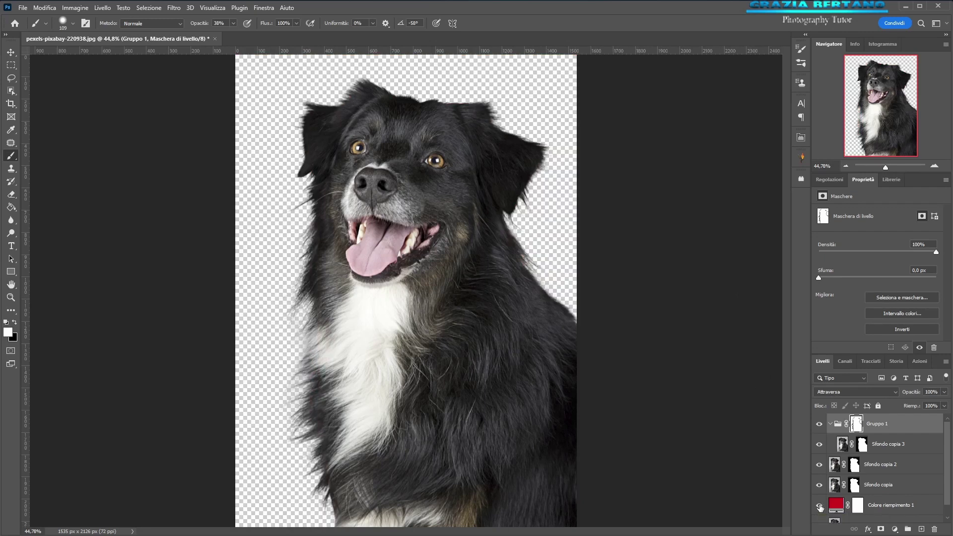
pyautogui.click(821, 507)
# Step: Zoom to about 82% and brush black over stray dark strands along the dog's left chest edge
pyautogui.moveTo(886, 169); pyautogui.dragTo(889, 168)
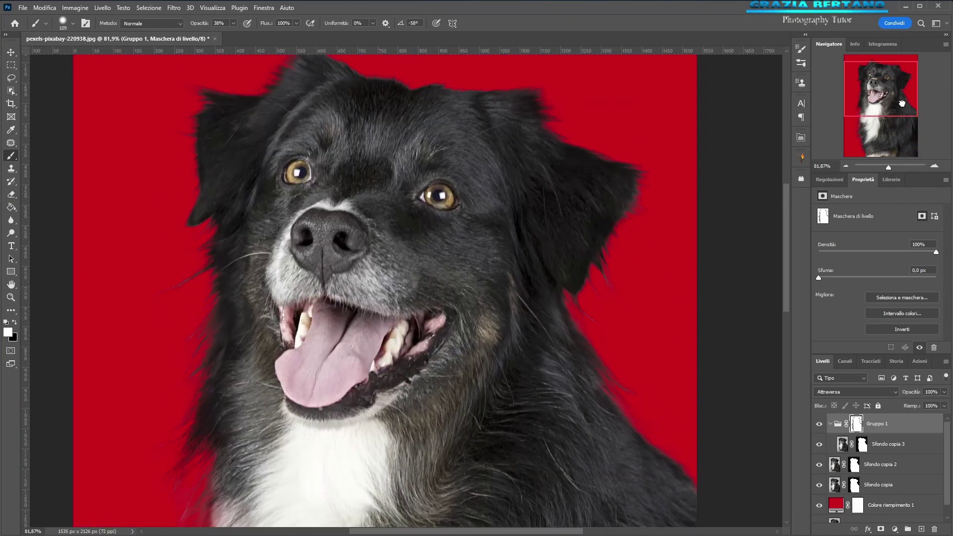
pyautogui.moveTo(901, 121)
pyautogui.mouseDown()
pyautogui.moveTo(894, 101)
pyautogui.moveTo(882, 101)
pyautogui.moveTo(862, 149)
pyautogui.mouseUp()
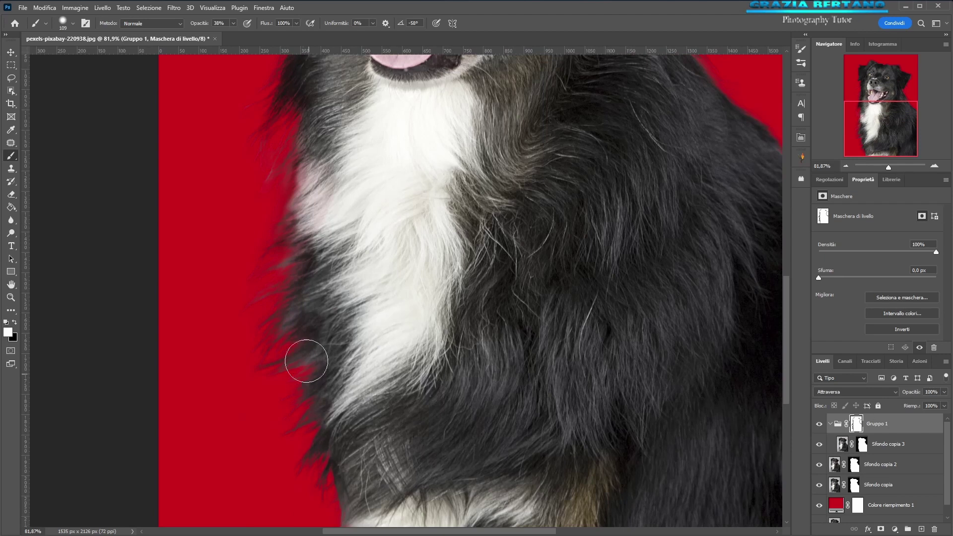
pyautogui.moveTo(287, 316); pyautogui.dragTo(283, 315)
pyautogui.press('x')
pyautogui.moveTo(279, 324); pyautogui.dragTo(298, 298)
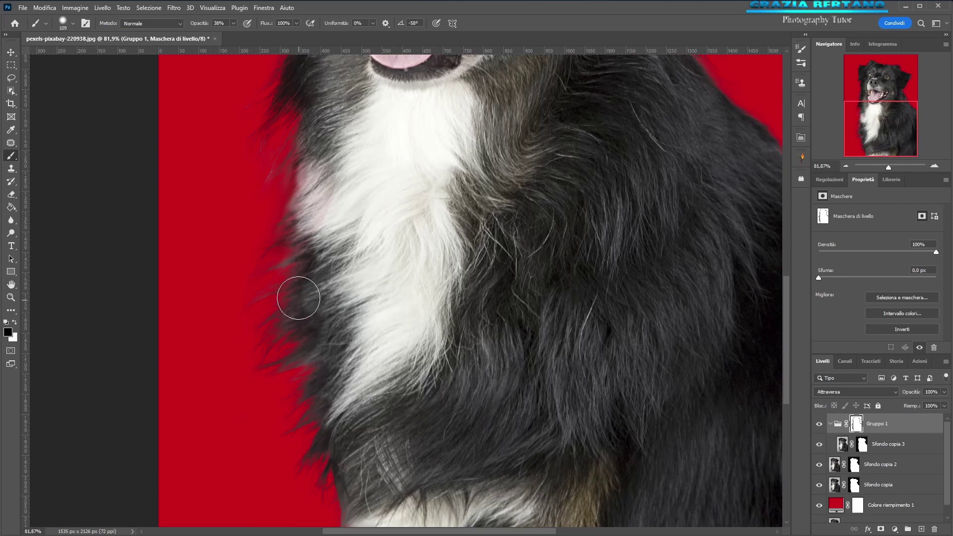
pyautogui.moveTo(285, 260)
pyautogui.mouseDown()
pyautogui.moveTo(277, 265)
pyautogui.moveTo(264, 211)
pyautogui.moveTo(277, 228)
pyautogui.moveTo(283, 171)
pyautogui.moveTo(251, 192)
pyautogui.moveTo(252, 103)
pyautogui.moveTo(268, 132)
pyautogui.moveTo(278, 123)
pyautogui.moveTo(266, 166)
pyautogui.mouseUp()
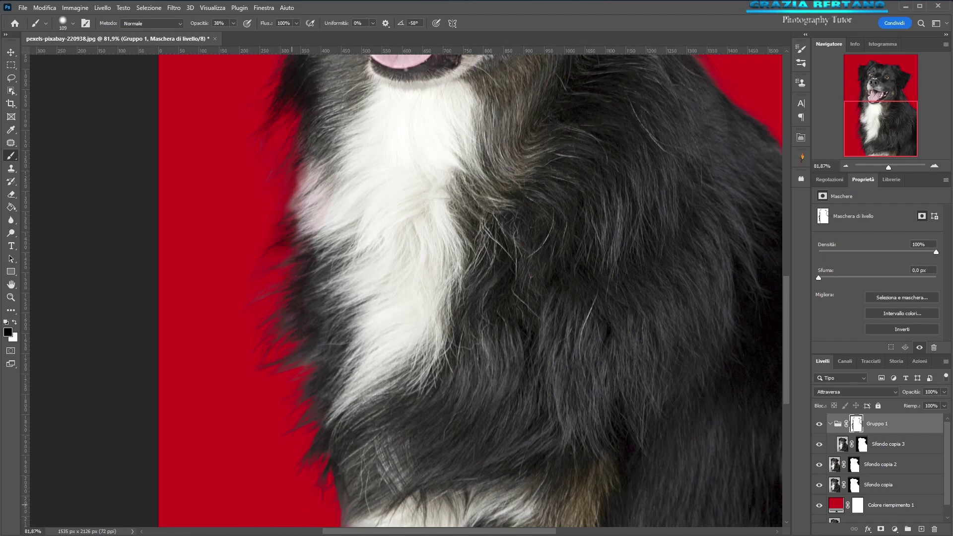
pyautogui.moveTo(300, 436)
pyautogui.mouseDown()
pyautogui.moveTo(298, 388)
pyautogui.moveTo(285, 413)
pyautogui.moveTo(313, 485)
pyautogui.moveTo(336, 513)
pyautogui.moveTo(360, 488)
pyautogui.mouseUp()
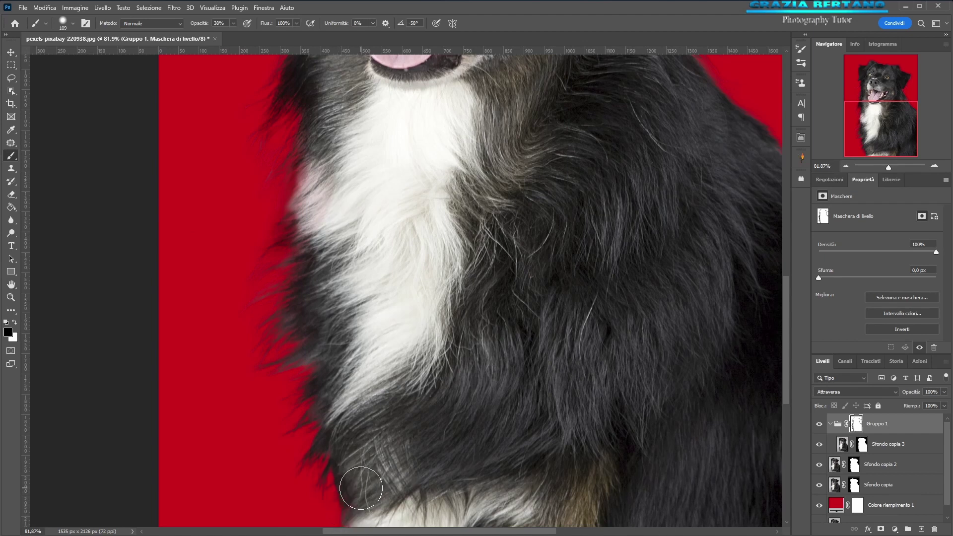
pyautogui.moveTo(361, 488)
pyautogui.mouseDown()
pyautogui.moveTo(348, 514)
pyautogui.moveTo(432, 506)
pyautogui.moveTo(367, 507)
pyautogui.moveTo(353, 491)
pyautogui.mouseUp()
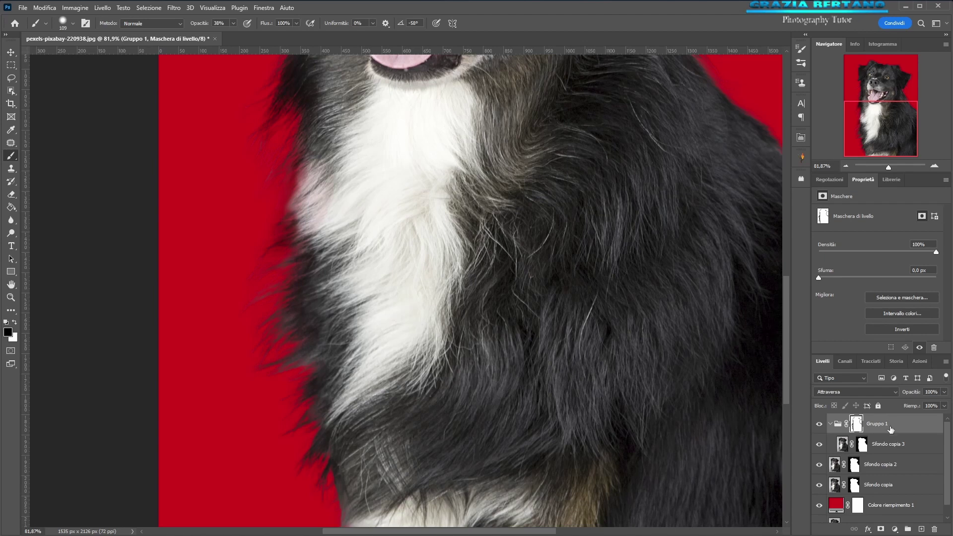
# Step: Group Gruppo 1 through Sfondo copia into a new group named 'selezione cane'
pyautogui.keyDown('shift'); pyautogui.click(890, 489); pyautogui.keyUp('shift')
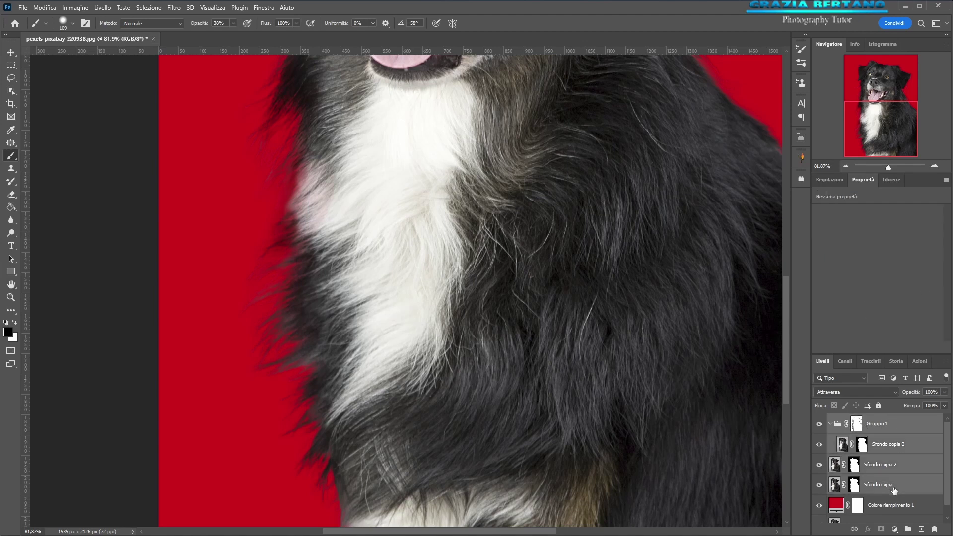
pyautogui.click(907, 529)
pyautogui.doubleClick(856, 420)
pyautogui.write('Pe')
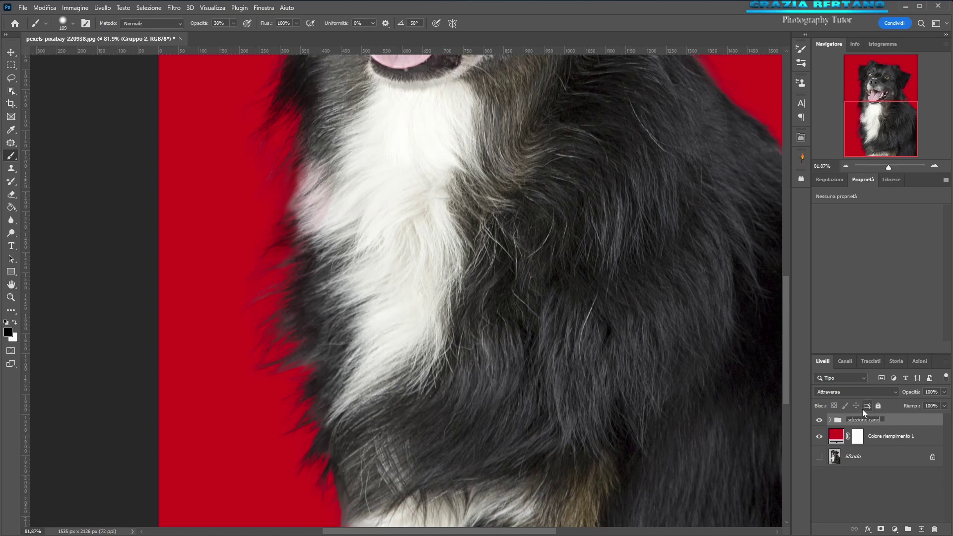
pyautogui.press('Return')
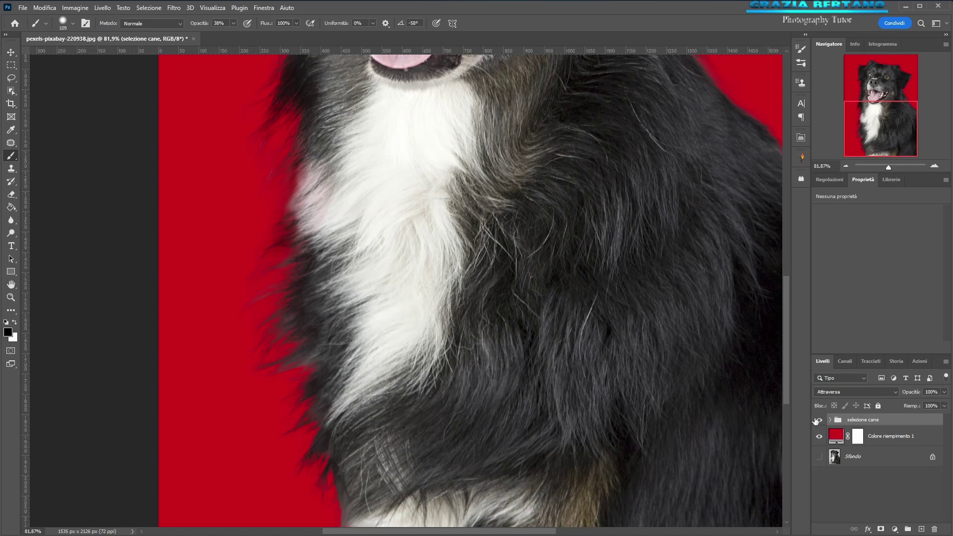
pyautogui.click(819, 420)
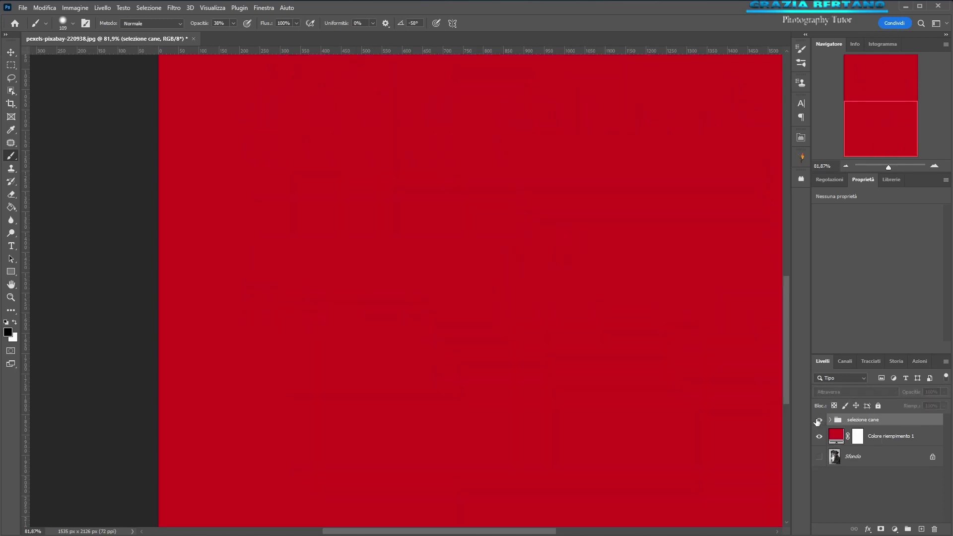
pyautogui.click(819, 420)
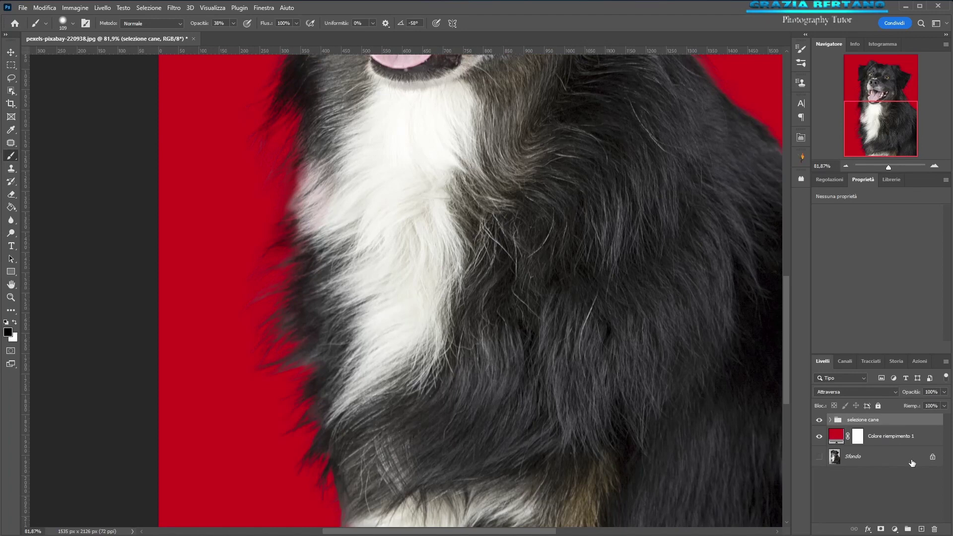
pyautogui.click(240, 38)
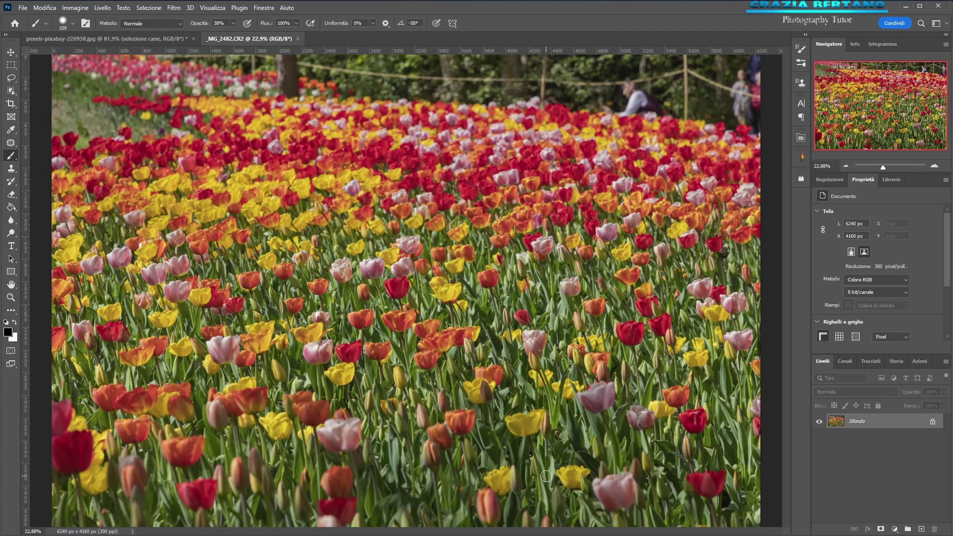
# Step: Select the Move tool on the tulip photo _MG_2482.CR2 and return to the dog document
pyautogui.click(85, 38)
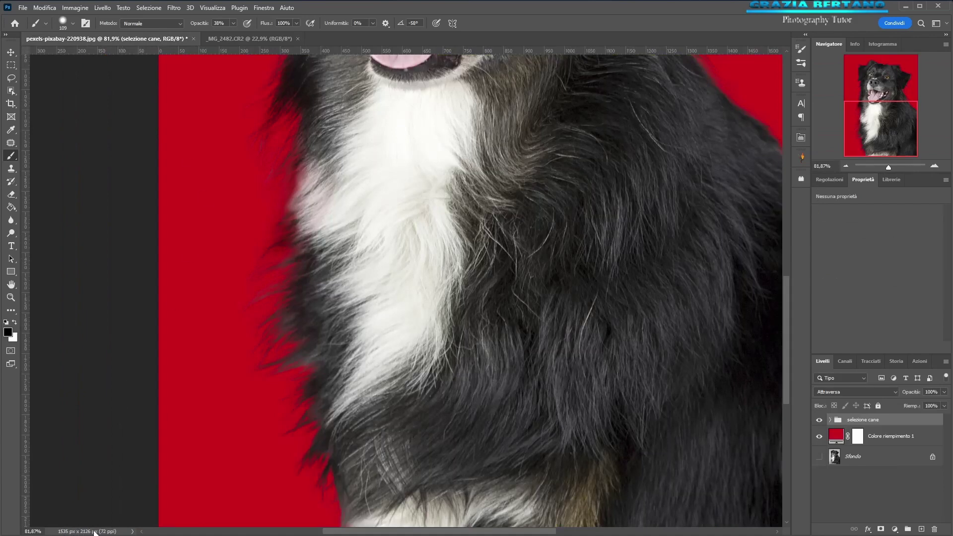
pyautogui.click(229, 38)
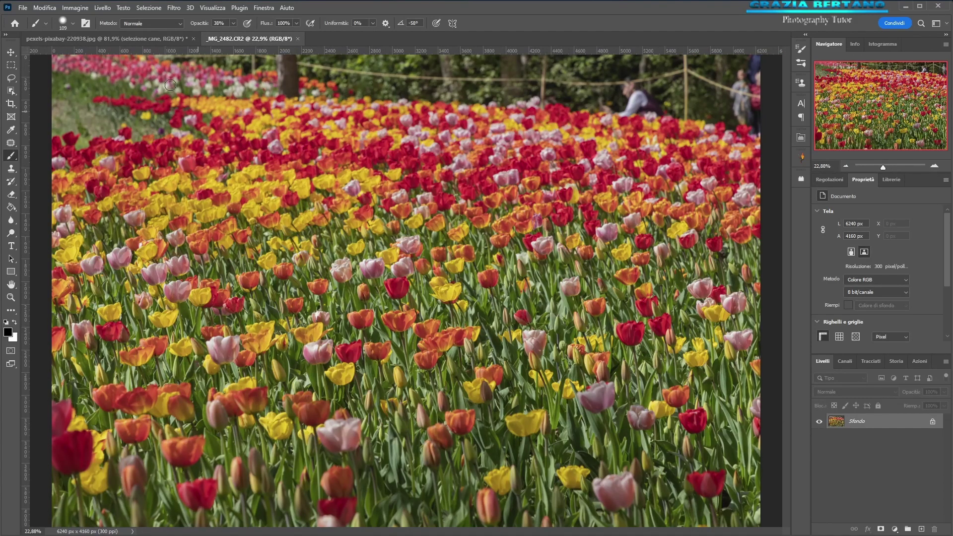
pyautogui.press('v')
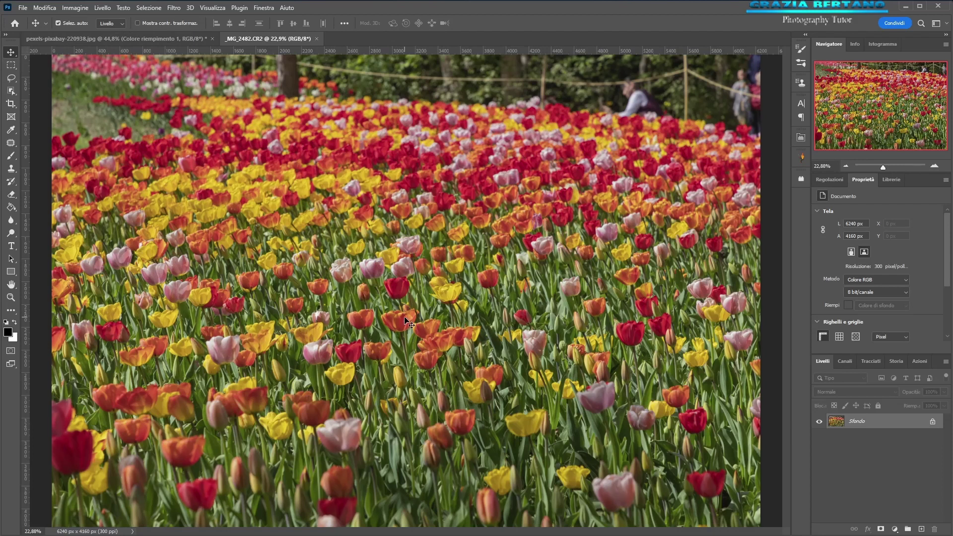
pyautogui.click(122, 39)
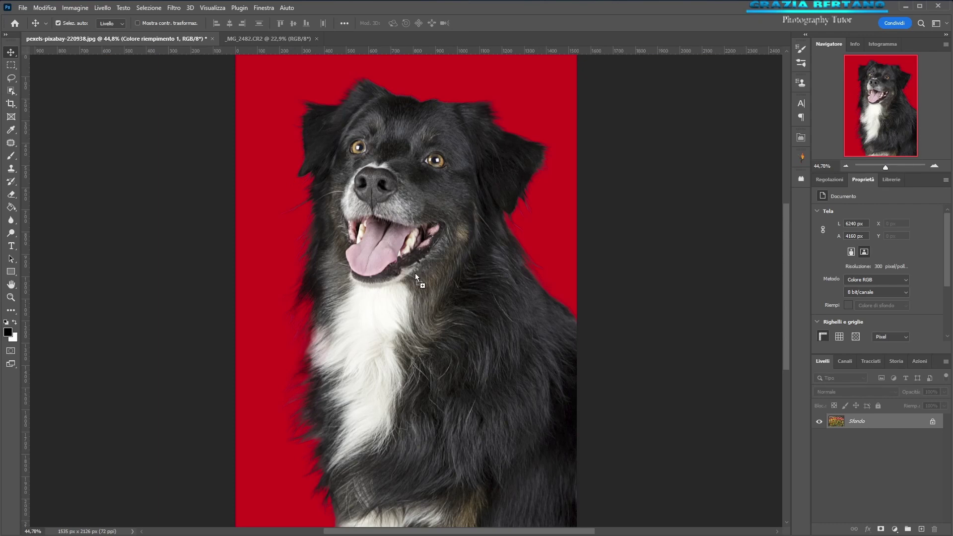
# Step: Place the tulip photo behind the dog as Livello 1, scaled to 69% and moved down
pyautogui.moveTo(415, 273); pyautogui.dragTo(415, 273)
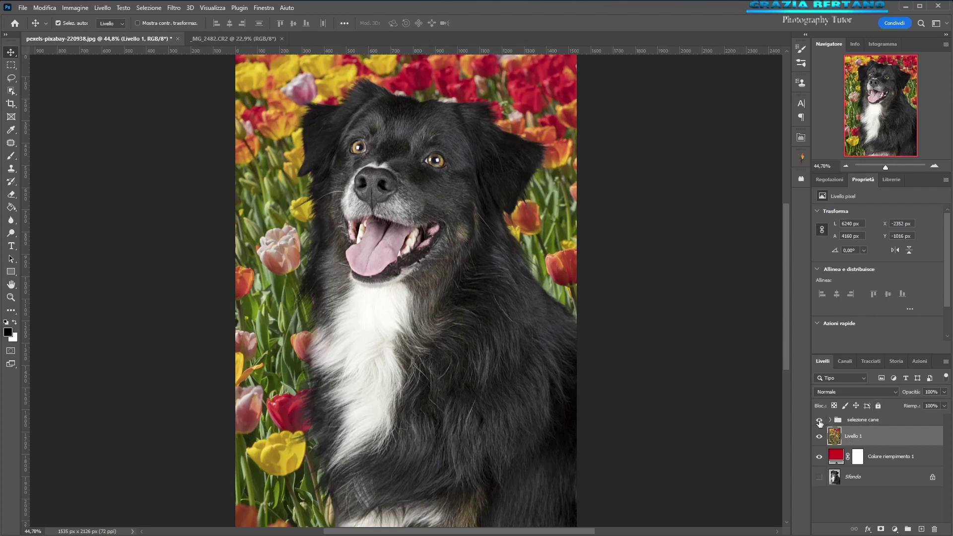
pyautogui.hotkey('ctrl', 't')
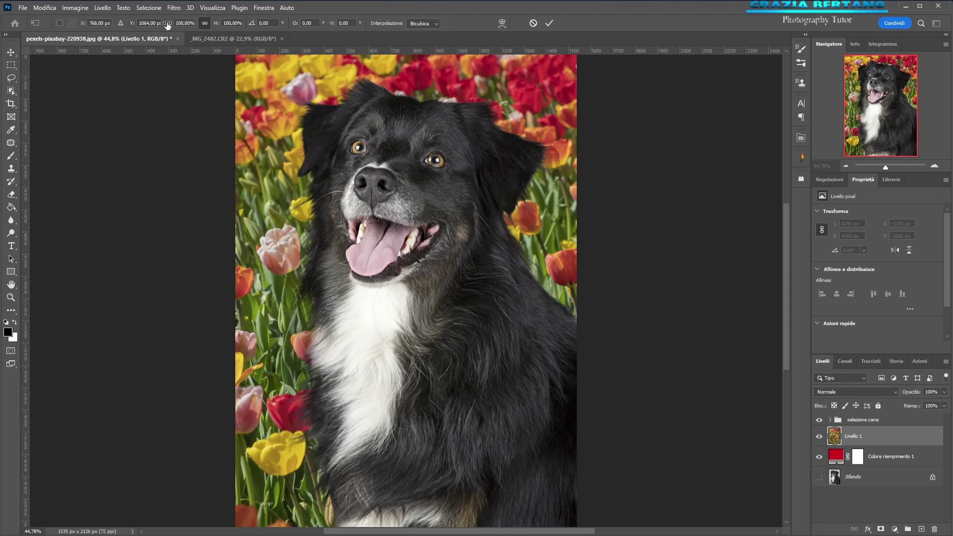
pyautogui.moveTo(170, 26); pyautogui.dragTo(155, 29)
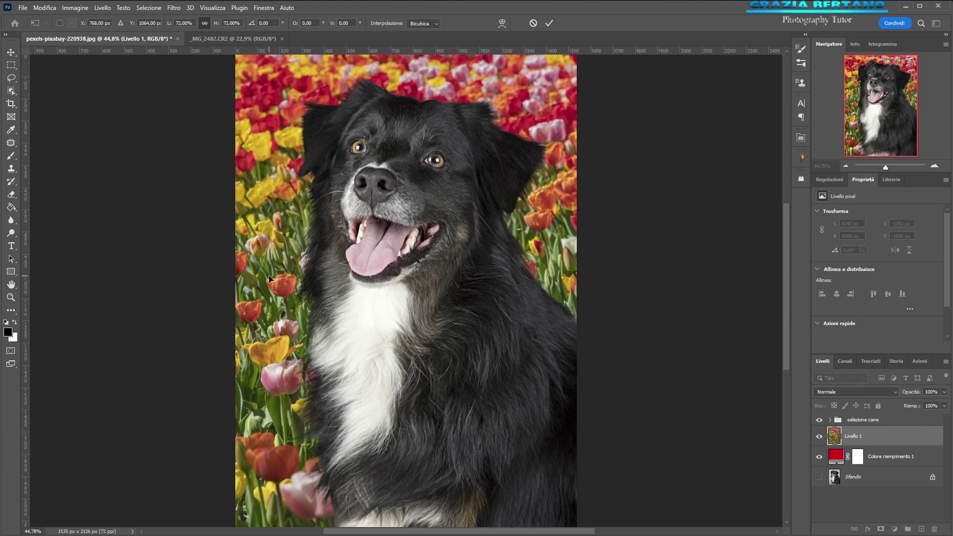
pyautogui.moveTo(275, 275)
pyautogui.mouseDown()
pyautogui.moveTo(269, 332)
pyautogui.moveTo(572, 347)
pyautogui.mouseUp()
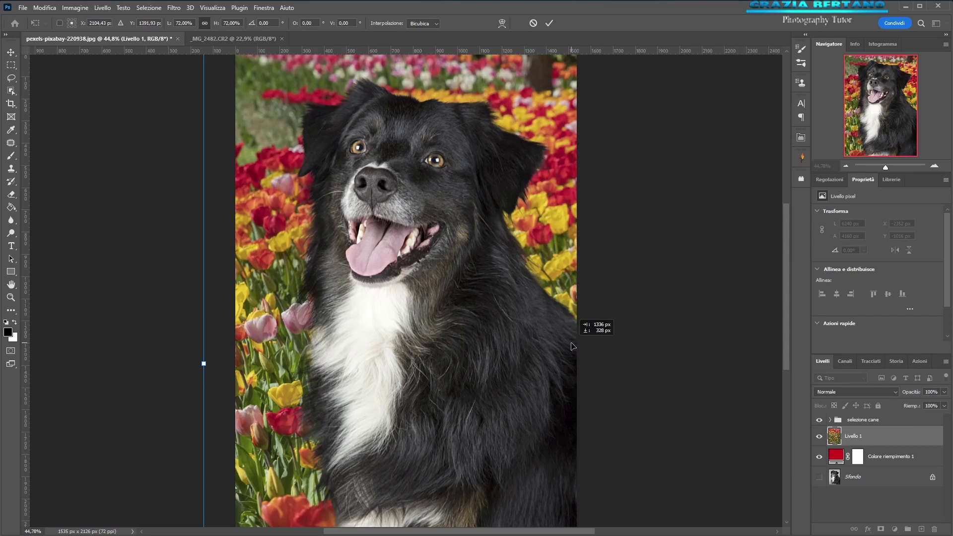
pyautogui.moveTo(572, 346); pyautogui.dragTo(571, 349)
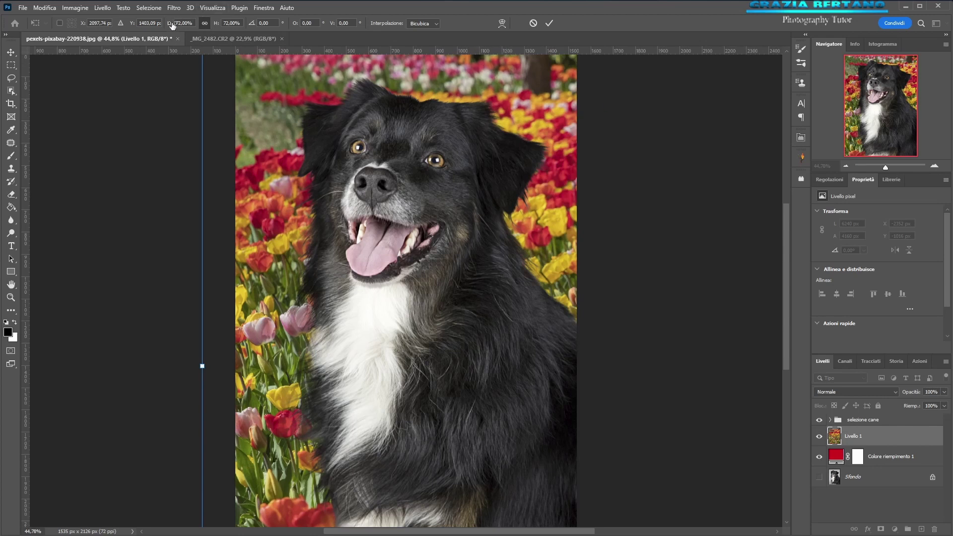
pyautogui.moveTo(172, 25); pyautogui.dragTo(169, 25)
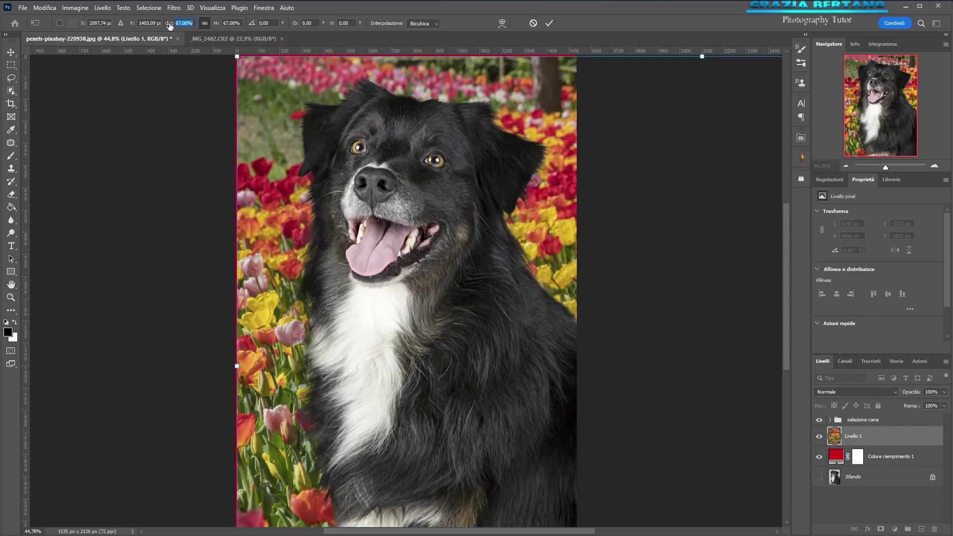
pyautogui.moveTo(169, 25); pyautogui.dragTo(171, 26)
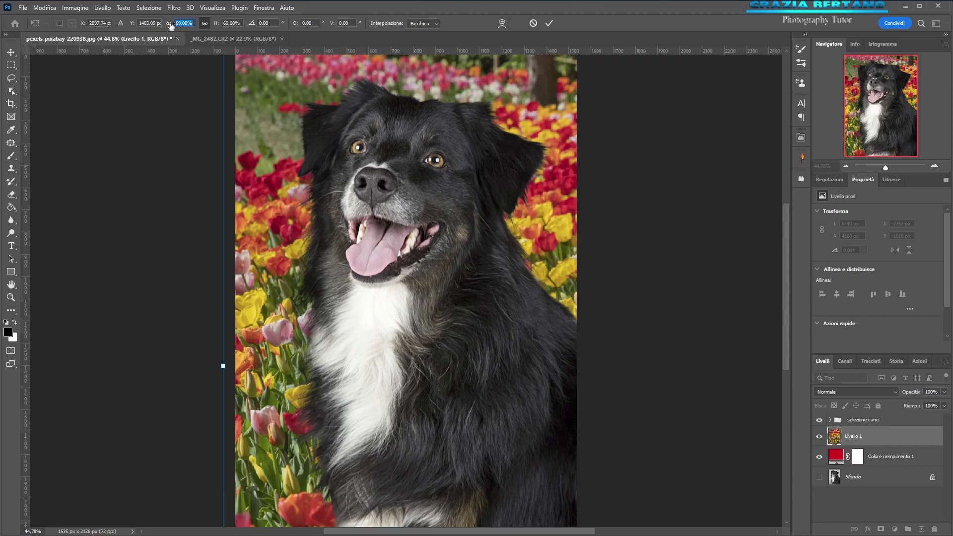
pyautogui.click(550, 24)
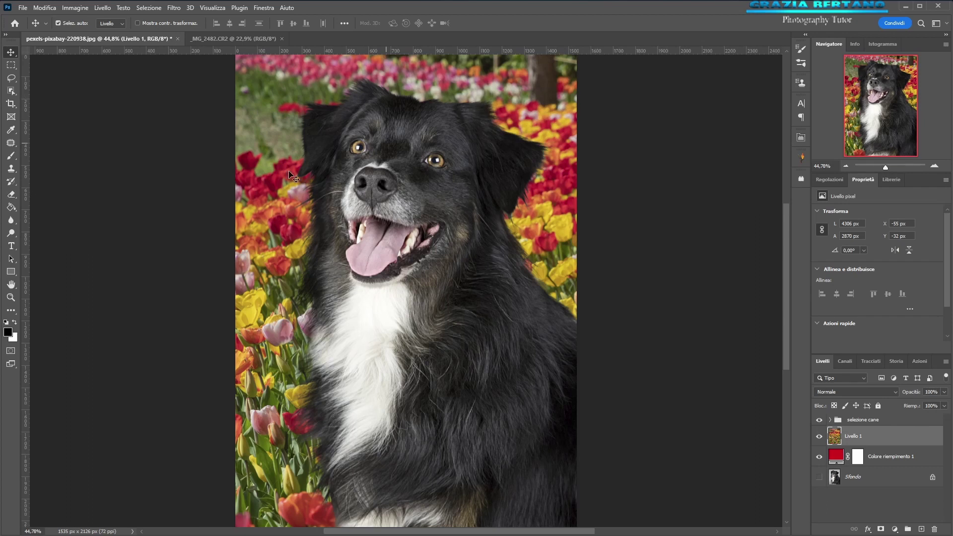
# Step: Switch to the Lasso tool to start outlining the dark tree trunk
pyautogui.click(10, 169)
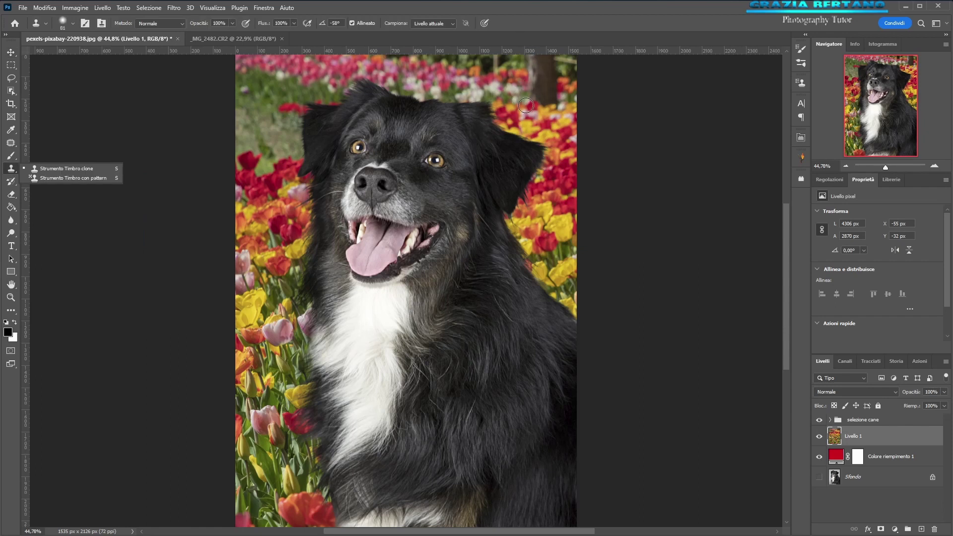
pyautogui.click(44, 7)
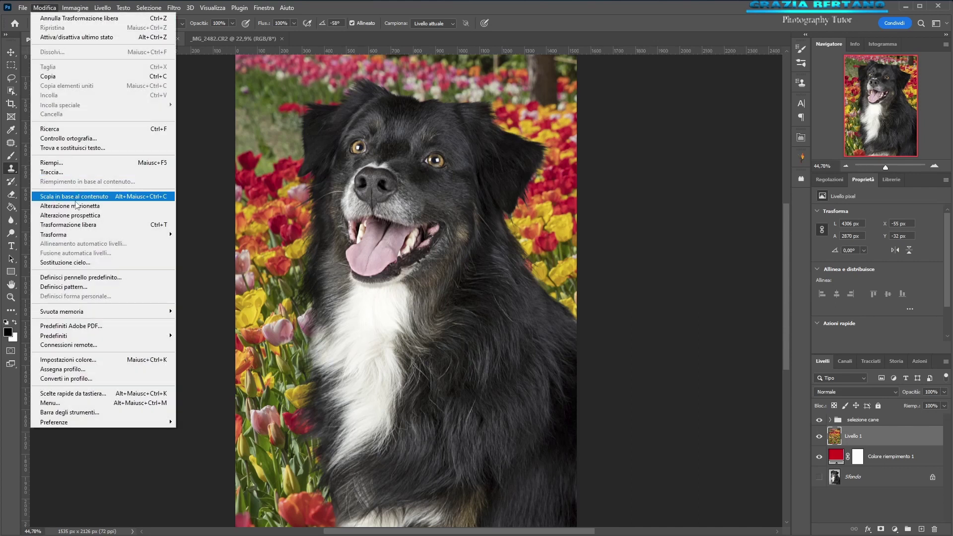
pyautogui.click(195, 162)
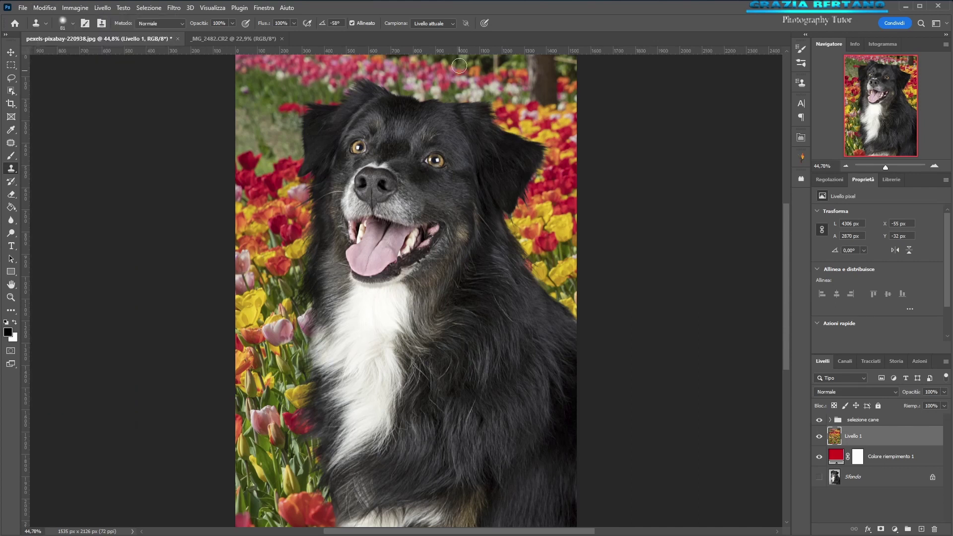
pyautogui.click(12, 78)
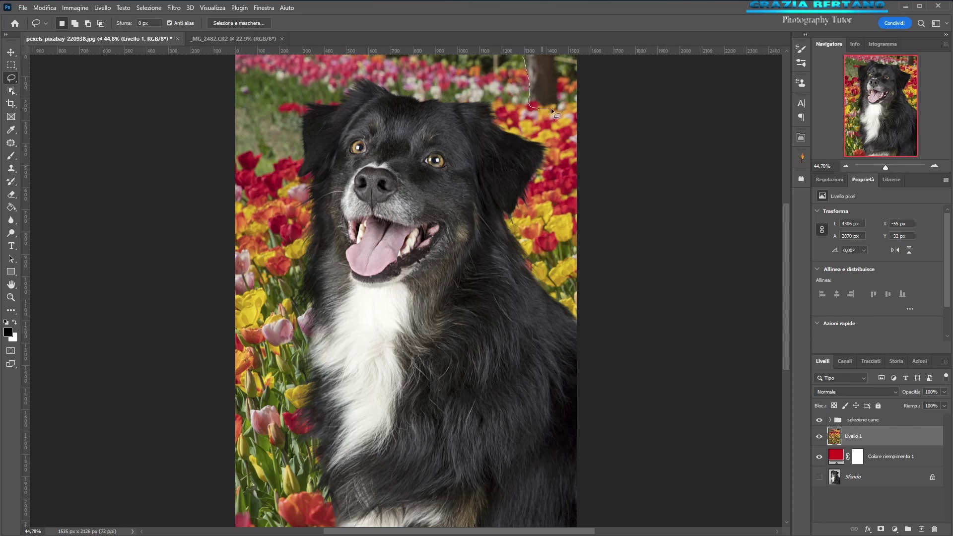
# Step: Content-aware fill the lassoed tree trunk onto a new layer, Livello 1 copia, then deselect
pyautogui.moveTo(558, 53)
pyautogui.mouseDown()
pyautogui.moveTo(532, 53)
pyautogui.moveTo(531, 106)
pyautogui.mouseUp()
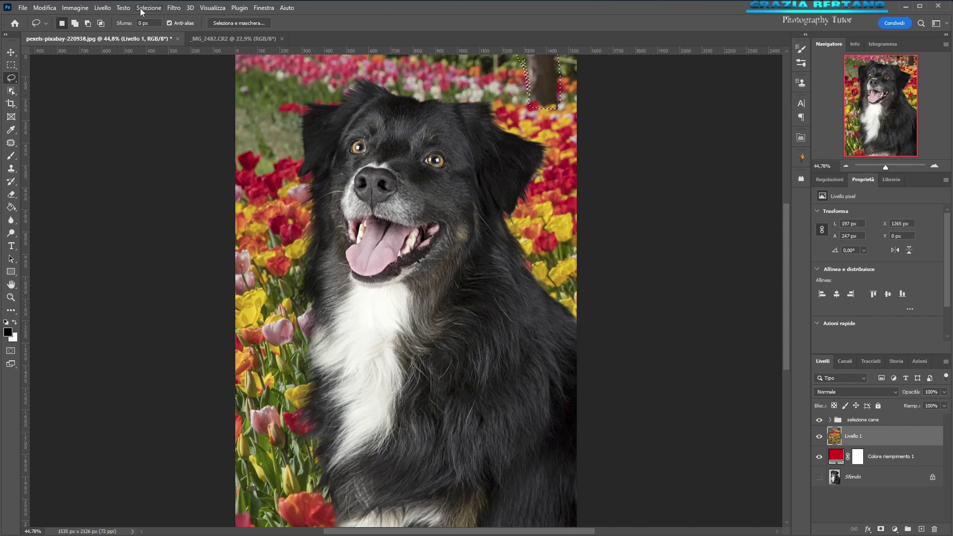
pyautogui.click(49, 11)
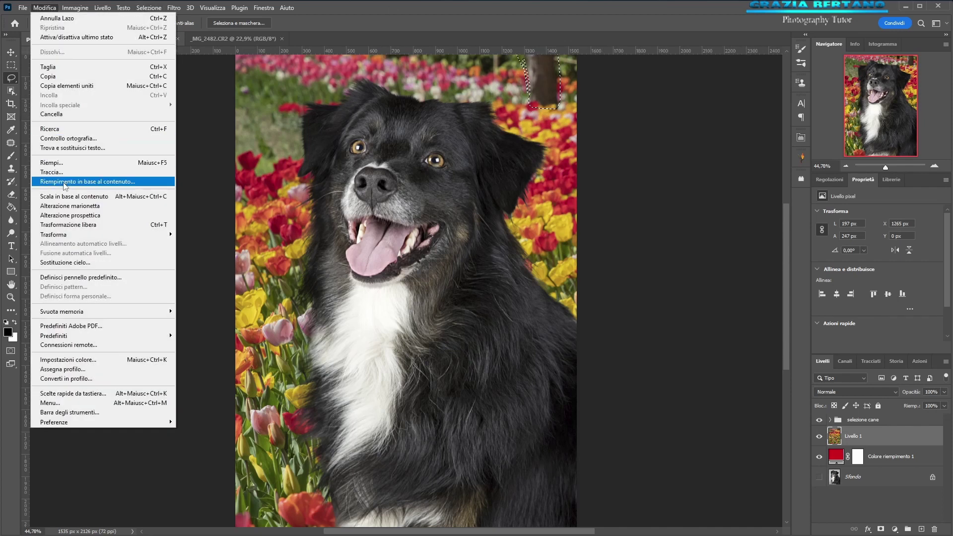
pyautogui.click(100, 182)
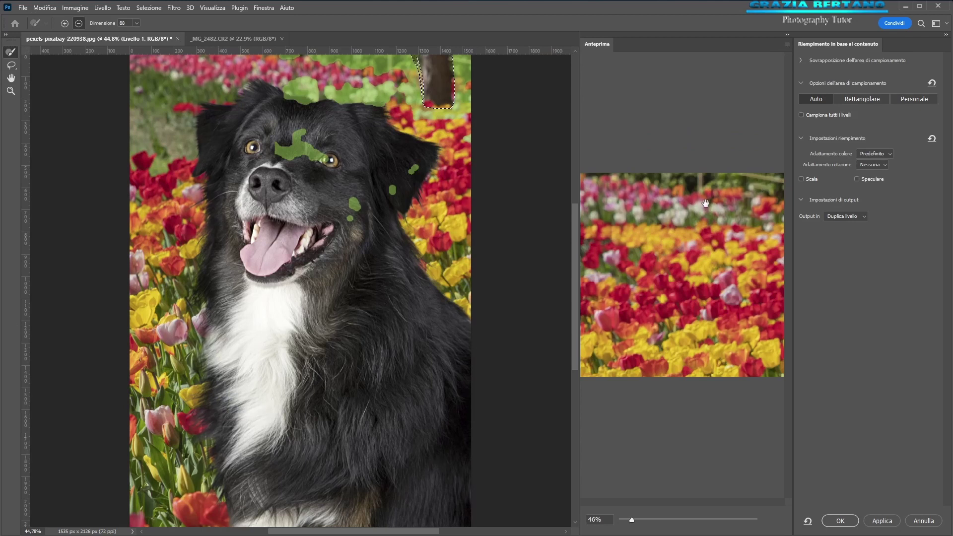
pyautogui.click(840, 521)
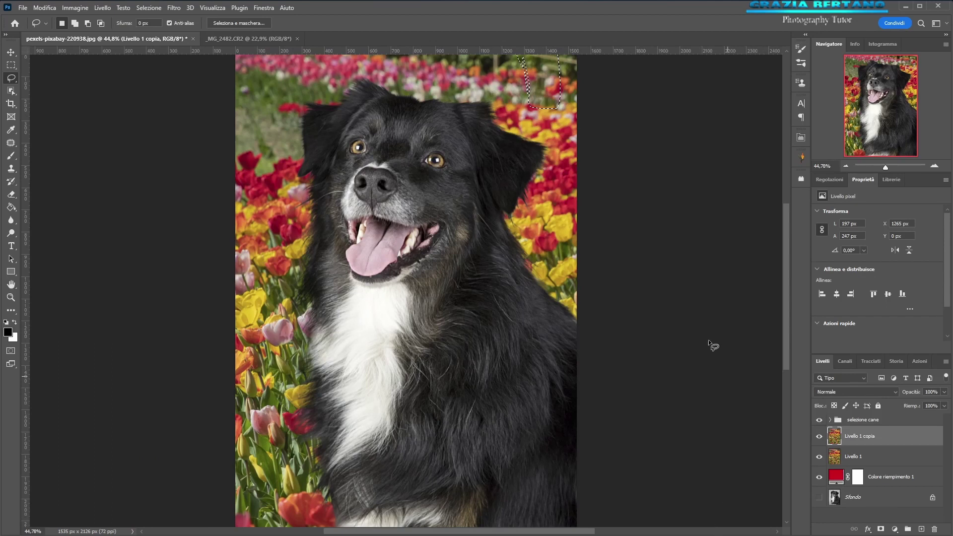
pyautogui.hotkey('ctrl', 'd')
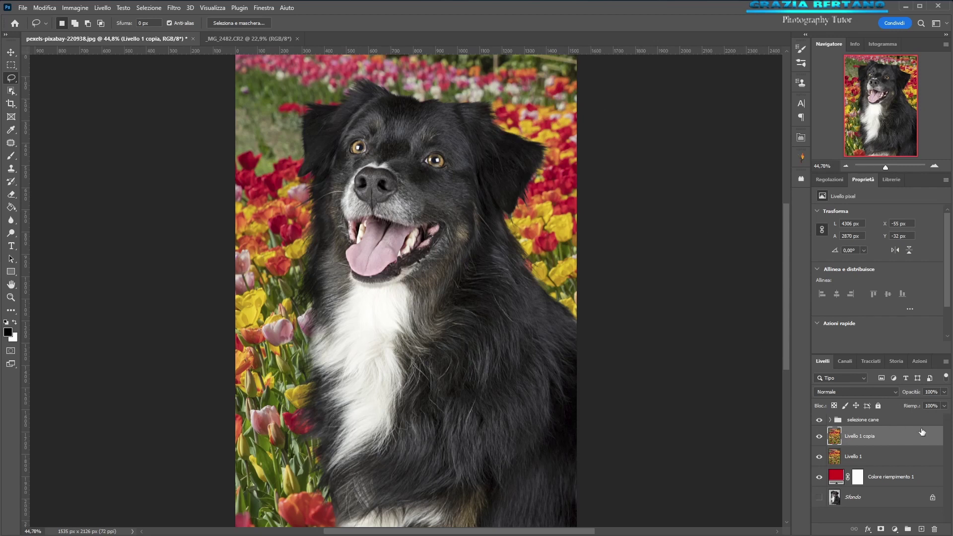
# Step: On Livello 1 copia, clone-stamp nearby tulips over the patched top edge
pyautogui.click(889, 458)
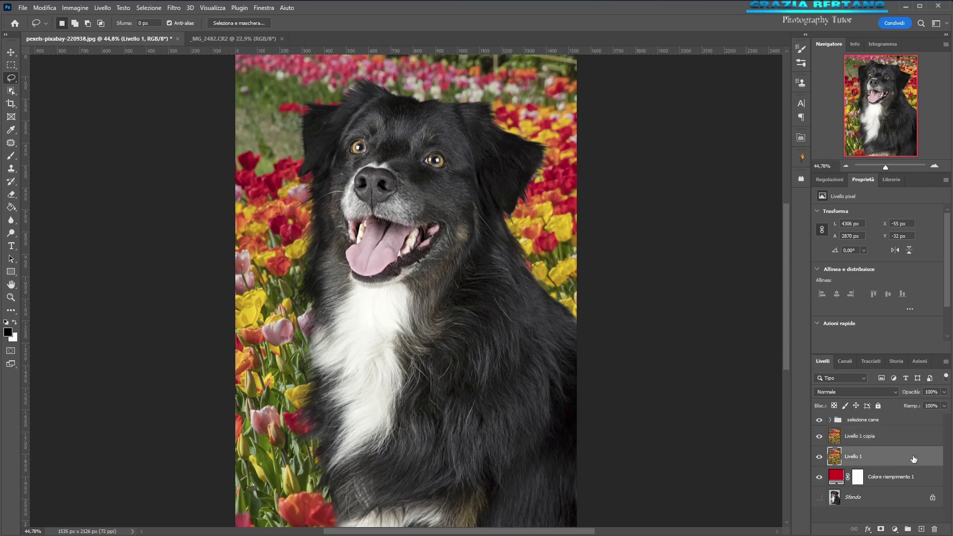
pyautogui.click(864, 437)
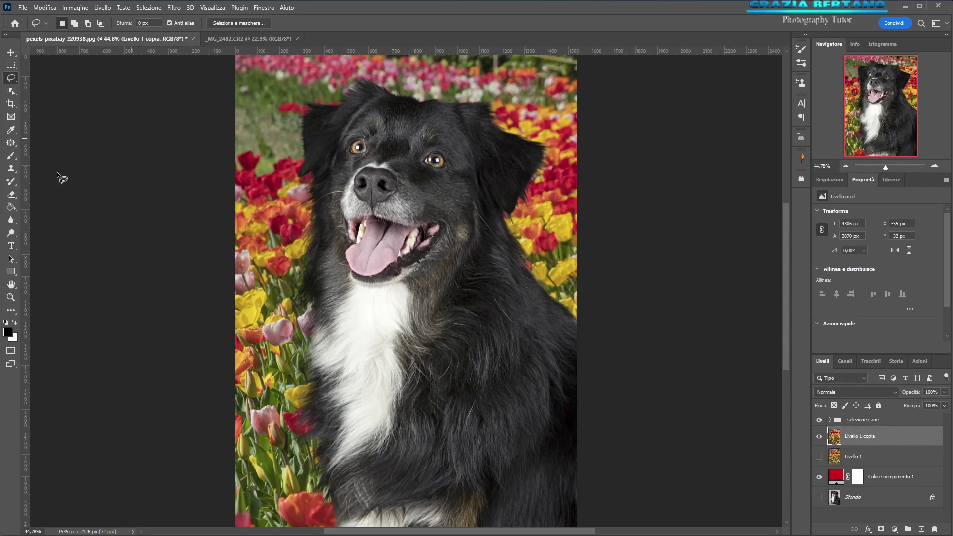
pyautogui.click(11, 170)
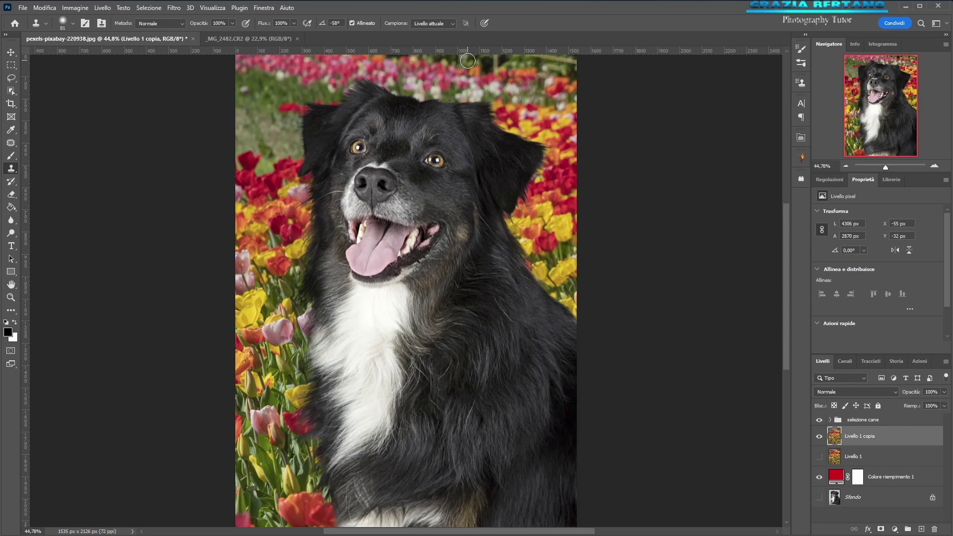
pyautogui.keyDown('alt'); pyautogui.click(467, 61); pyautogui.keyUp('alt')
pyautogui.moveTo(497, 60); pyautogui.dragTo(494, 66)
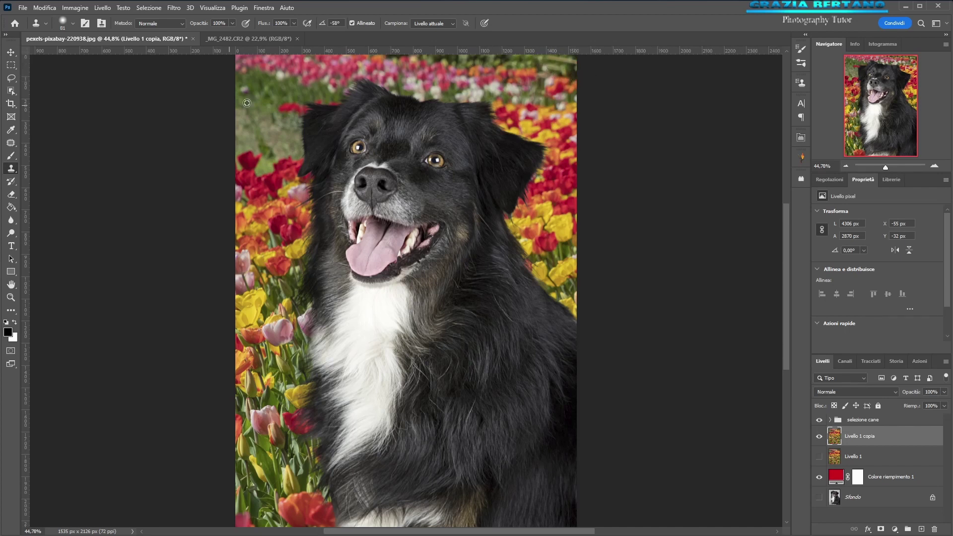
# Step: Resample tulip sources and clone over the remaining top-right flowers
pyautogui.keyDown('alt'); pyautogui.click(263, 89); pyautogui.keyUp('alt')
pyautogui.moveTo(553, 62); pyautogui.dragTo(573, 66)
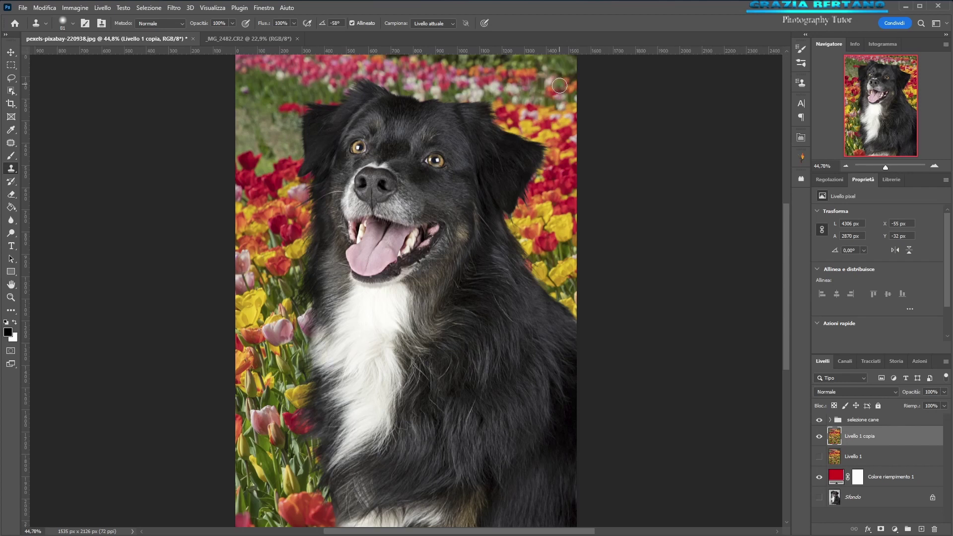
pyautogui.keyDown('alt'); pyautogui.click(461, 77); pyautogui.keyUp('alt')
pyautogui.moveTo(540, 84); pyautogui.dragTo(543, 90)
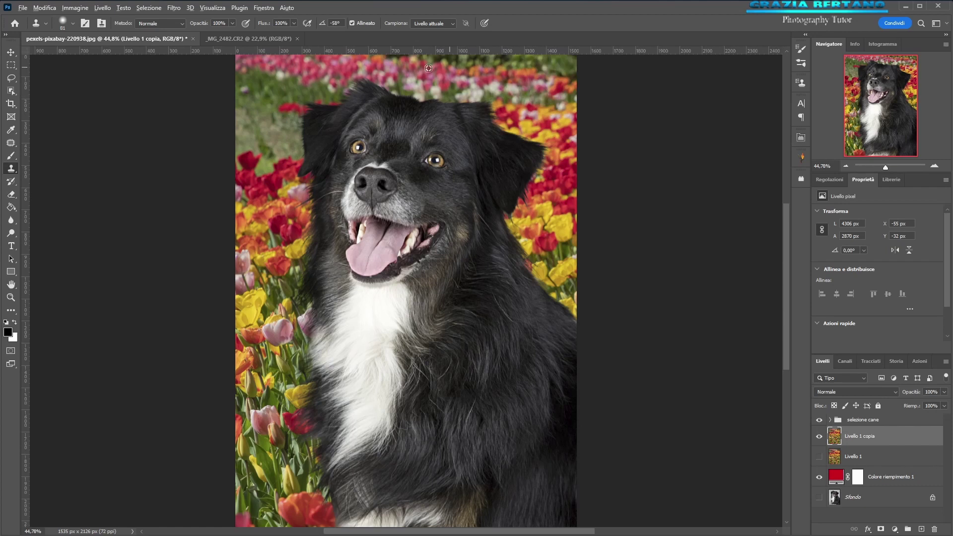
pyautogui.keyDown('alt'); pyautogui.click(411, 62); pyautogui.keyUp('alt')
pyautogui.rightClick(877, 438)
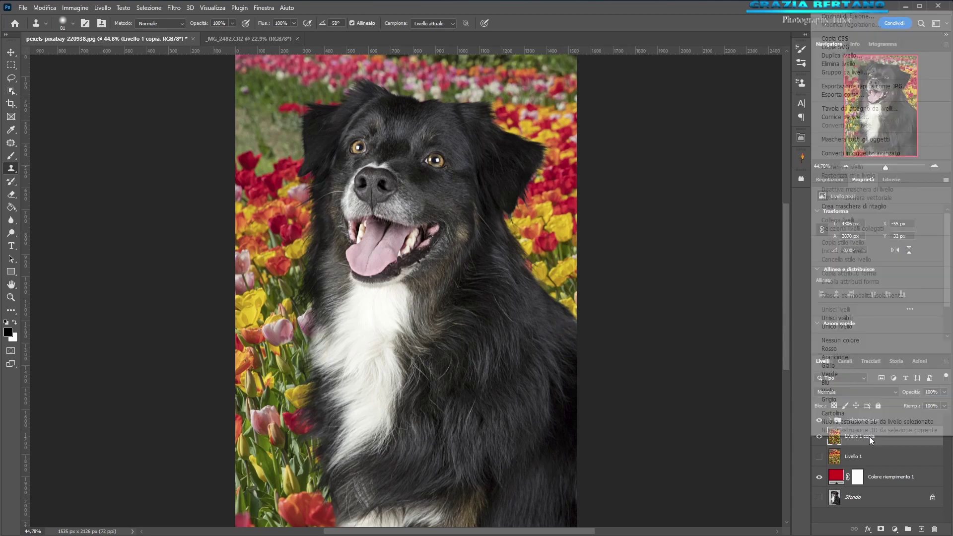
# Step: Convert Livello 1 copia to a smart object and apply Galleria sfocatura > Scostamento inclinazione
pyautogui.click(856, 153)
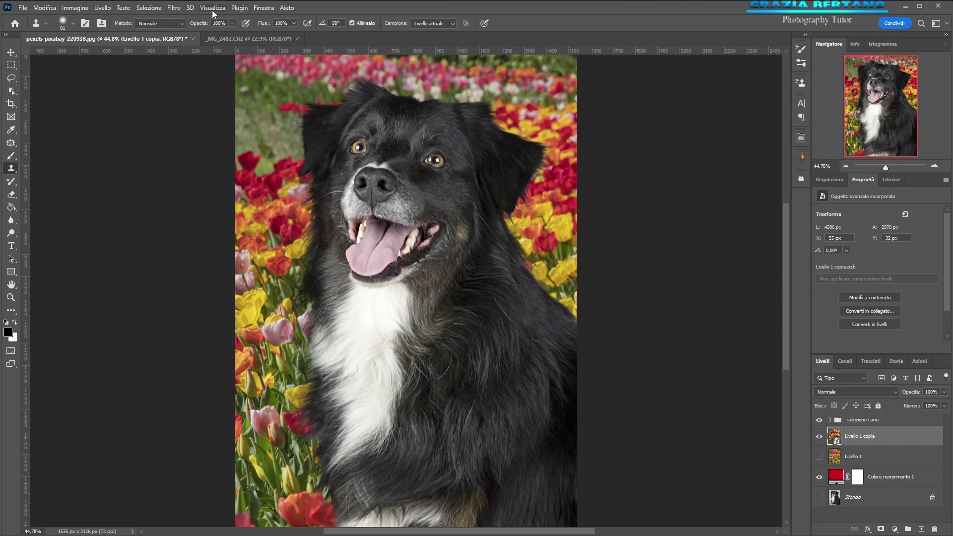
pyautogui.click(172, 8)
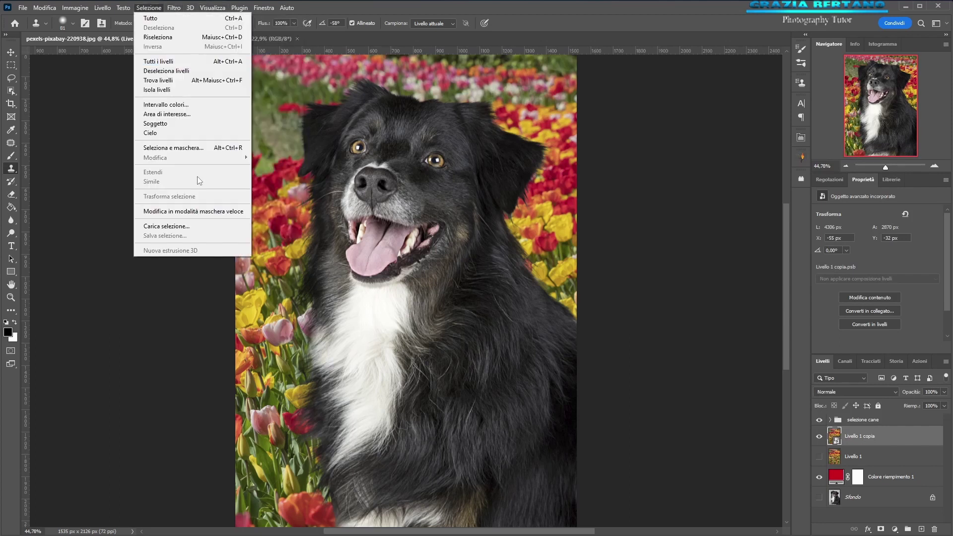
pyautogui.moveTo(198, 163)
pyautogui.click(346, 182)
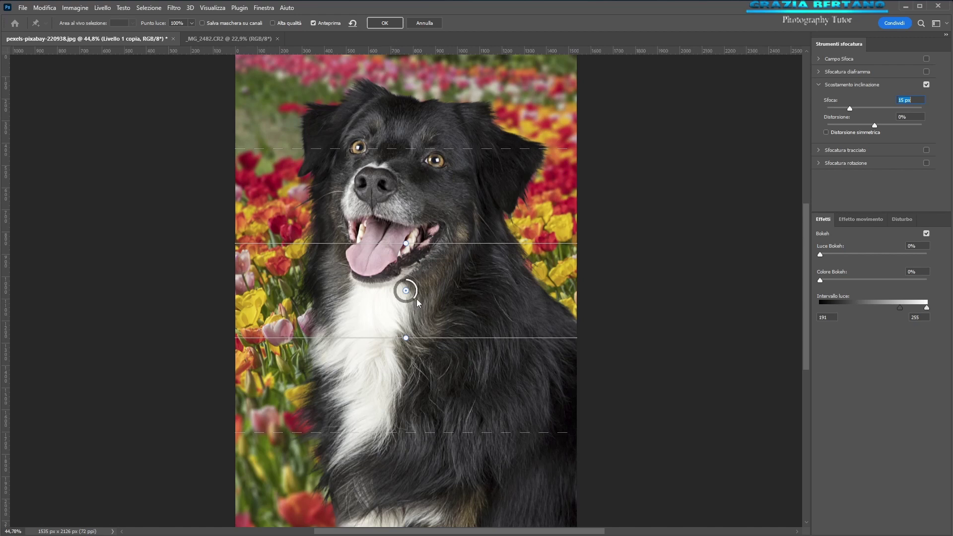
# Step: Raise the Tilt-Shift blur to 61 px and widen the sharp band, keeping lines at 0°
pyautogui.moveTo(415, 299); pyautogui.dragTo(395, 302)
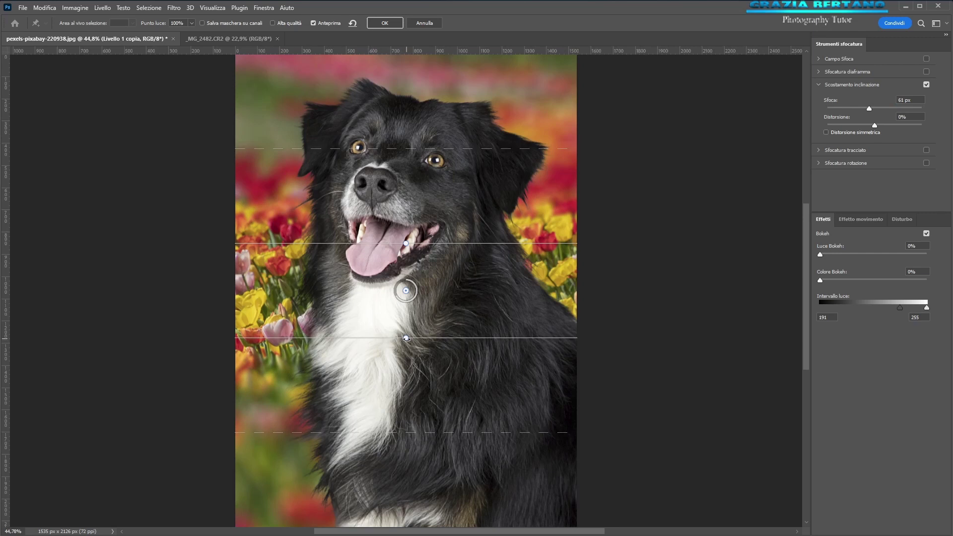
pyautogui.moveTo(406, 339); pyautogui.dragTo(406, 339)
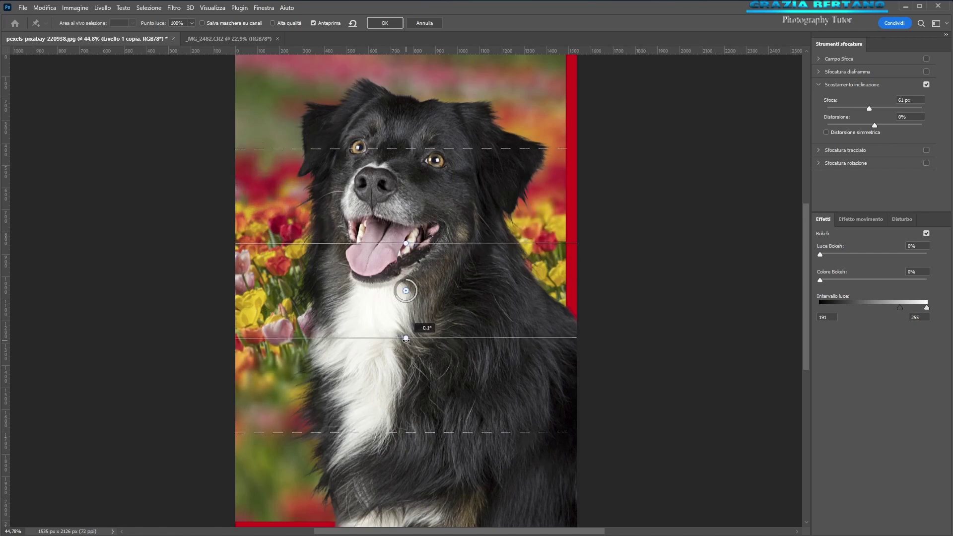
pyautogui.moveTo(406, 339); pyautogui.dragTo(406, 339)
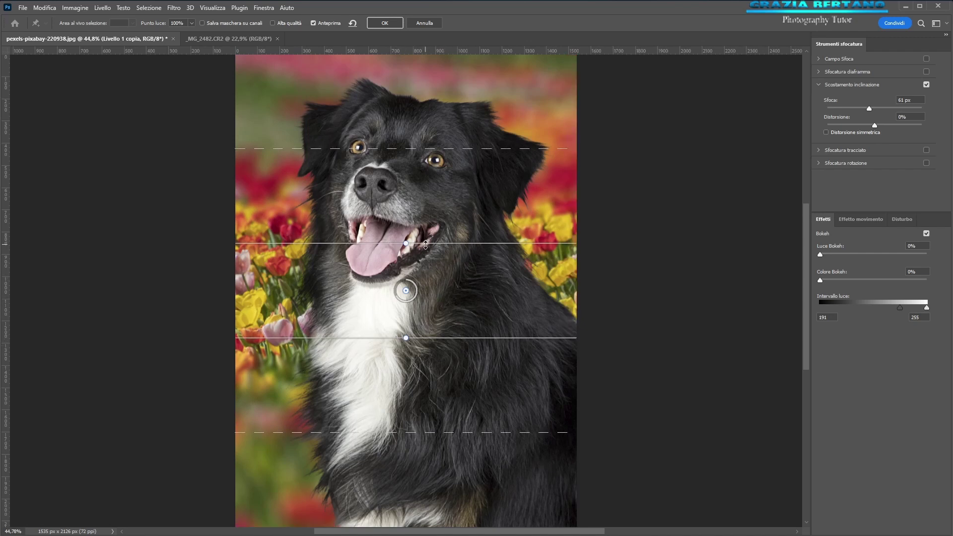
pyautogui.moveTo(426, 243); pyautogui.dragTo(426, 227)
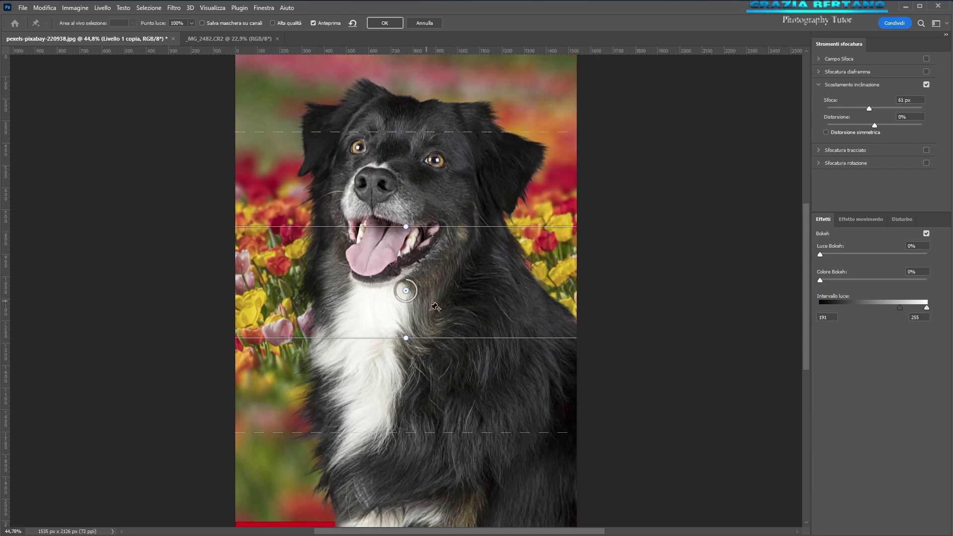
pyautogui.moveTo(433, 337); pyautogui.dragTo(432, 351)
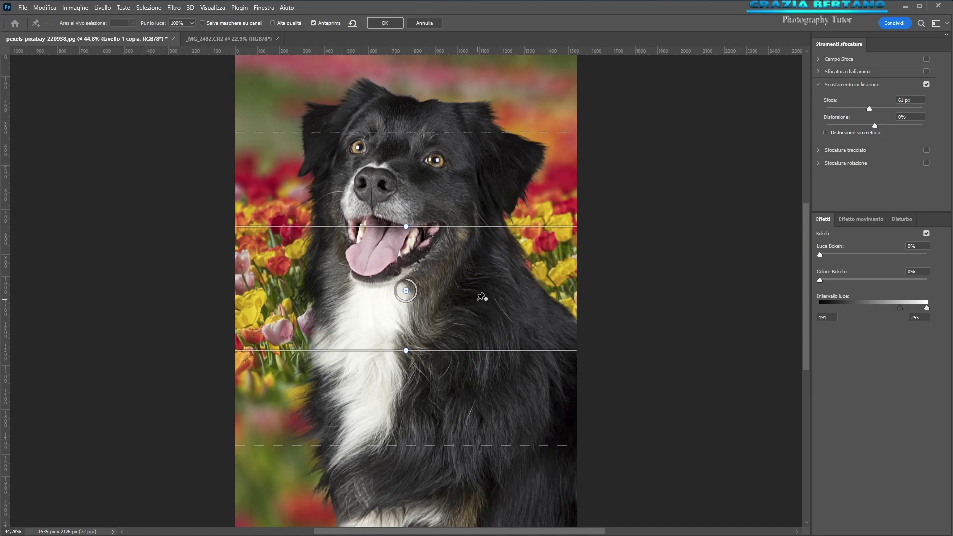
# Step: Move the focus band onto the dog's chest, raise the upper transition, and lower blur to 31 px
pyautogui.moveTo(482, 298); pyautogui.dragTo(484, 486)
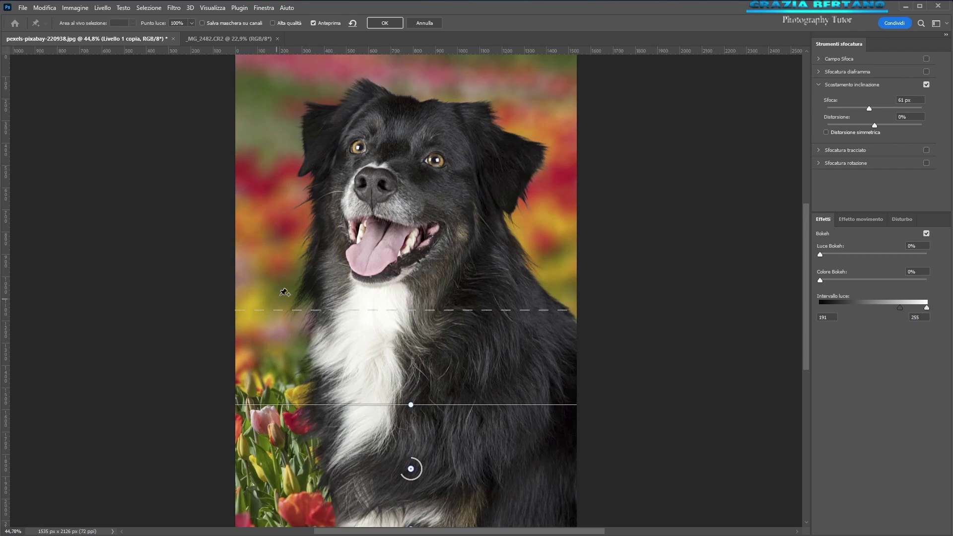
pyautogui.moveTo(426, 310); pyautogui.dragTo(426, 262)
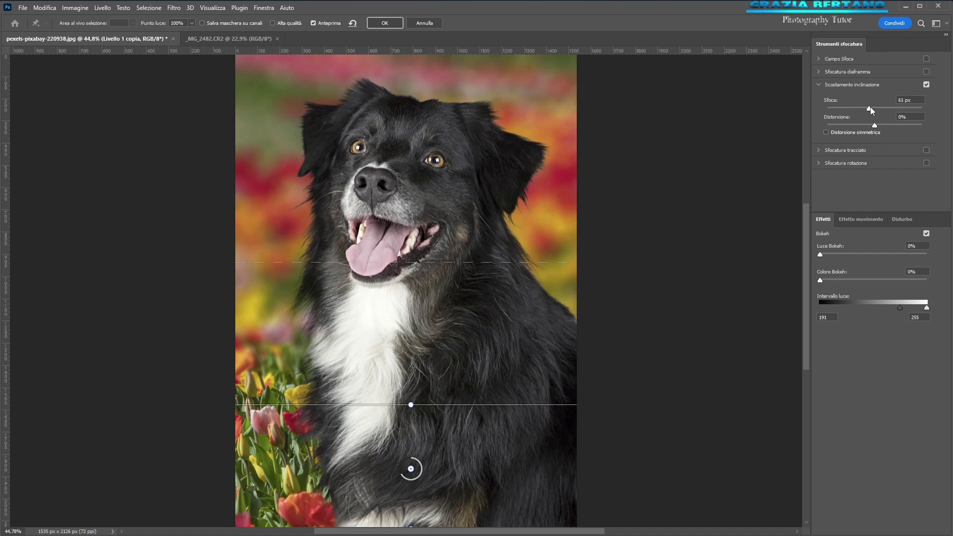
pyautogui.moveTo(871, 107); pyautogui.dragTo(865, 107)
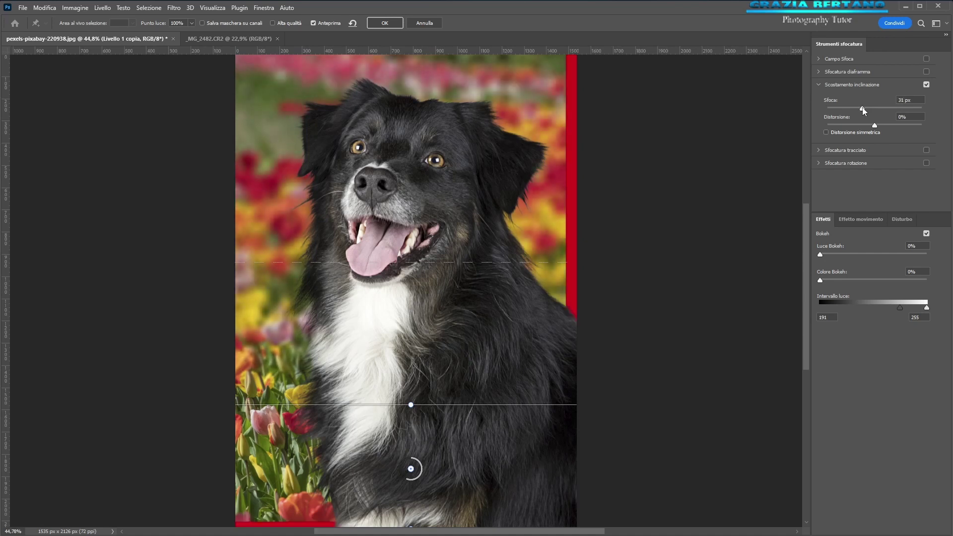
# Step: Set Tilt-Shift blur to 28 px and distortion to -100%, and turn up Light Bokeh
pyautogui.moveTo(863, 107); pyautogui.dragTo(860, 108)
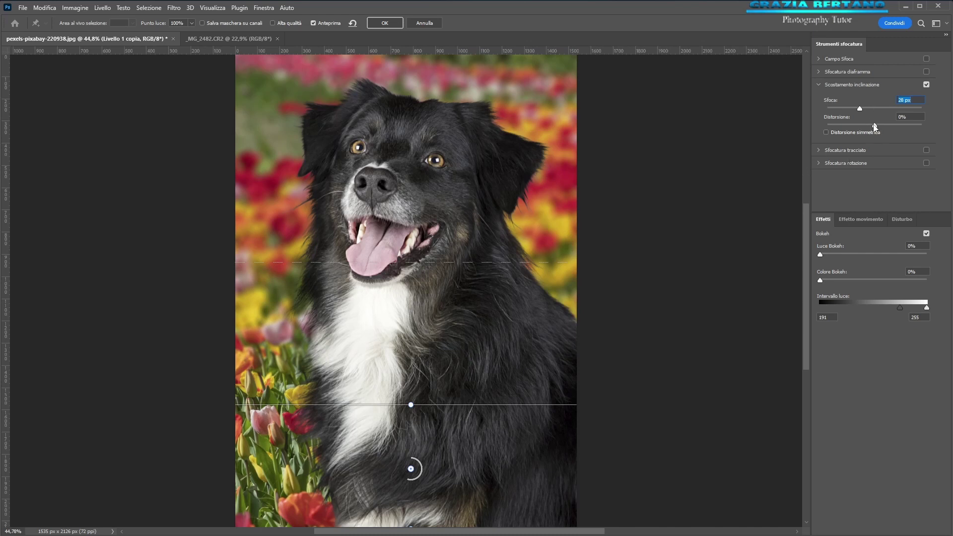
pyautogui.moveTo(892, 124)
pyautogui.mouseDown()
pyautogui.moveTo(858, 130)
pyautogui.moveTo(922, 127)
pyautogui.mouseUp()
pyautogui.moveTo(922, 127); pyautogui.dragTo(827, 128)
pyautogui.moveTo(820, 254); pyautogui.dragTo(932, 258)
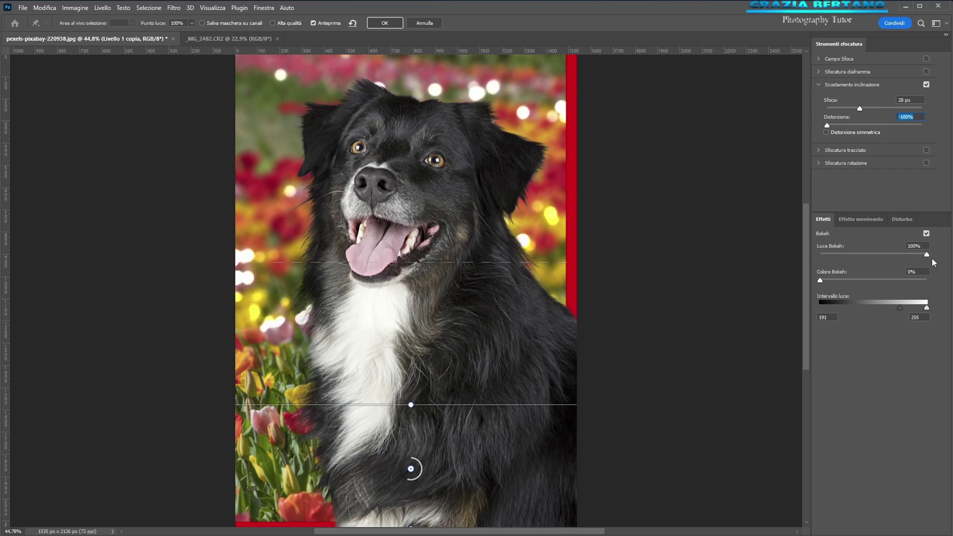
# Step: Set Light Bokeh to 35% and Bokeh Color to 29%
pyautogui.moveTo(923, 258); pyautogui.dragTo(856, 258)
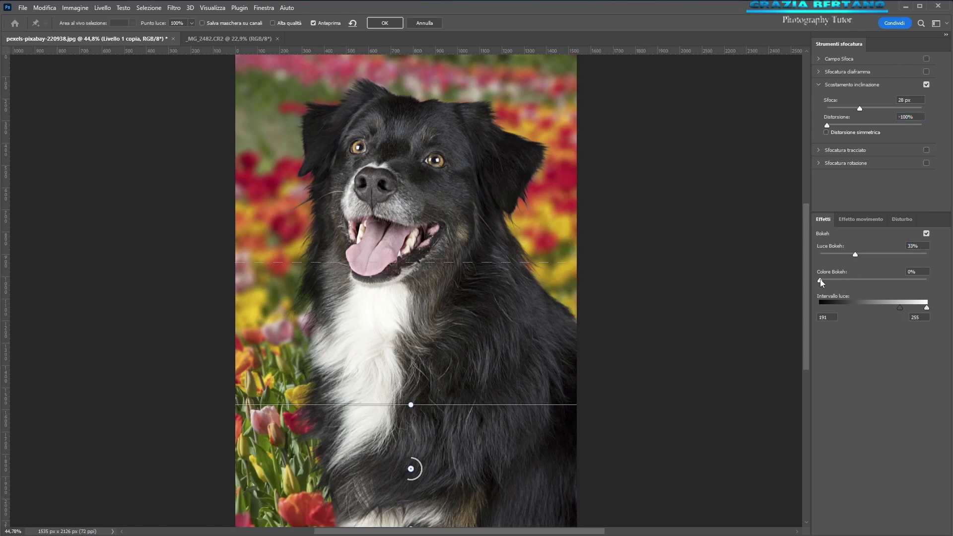
pyautogui.moveTo(820, 281); pyautogui.dragTo(936, 277)
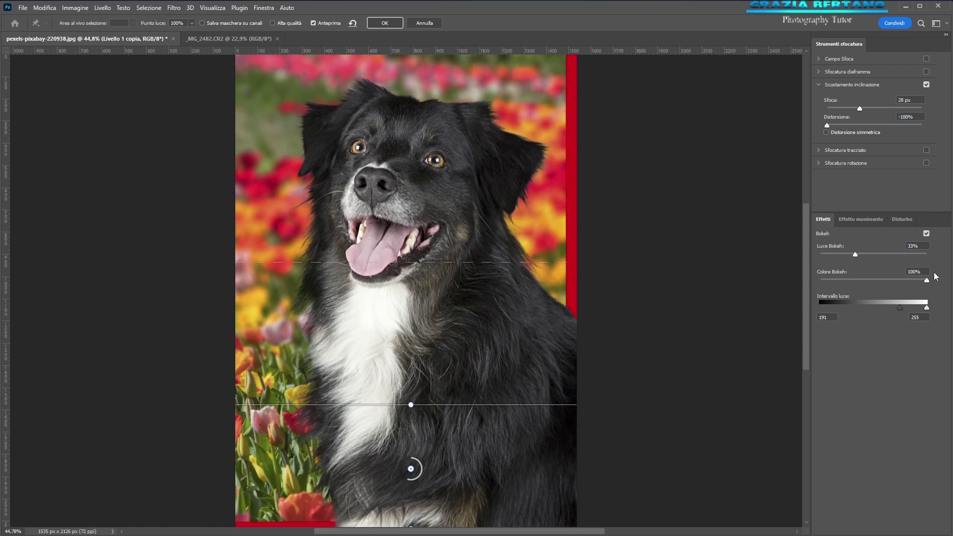
pyautogui.moveTo(855, 255); pyautogui.dragTo(915, 256)
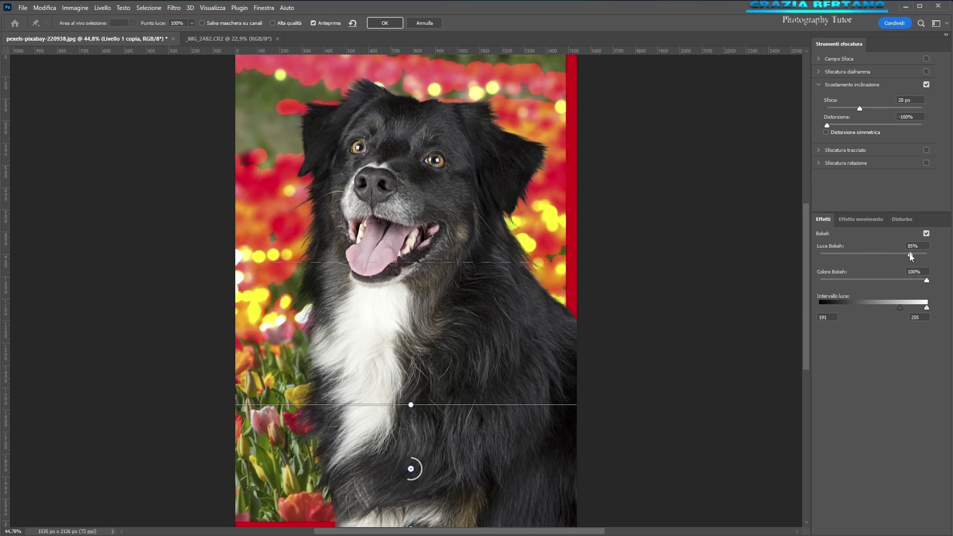
pyautogui.moveTo(916, 255); pyautogui.dragTo(857, 255)
pyautogui.click(927, 281)
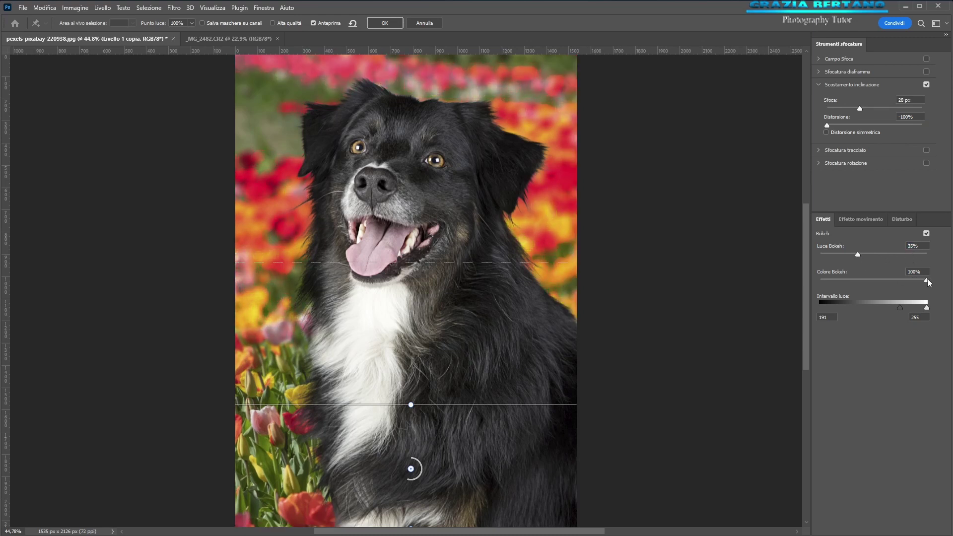
pyautogui.moveTo(927, 281); pyautogui.dragTo(877, 281)
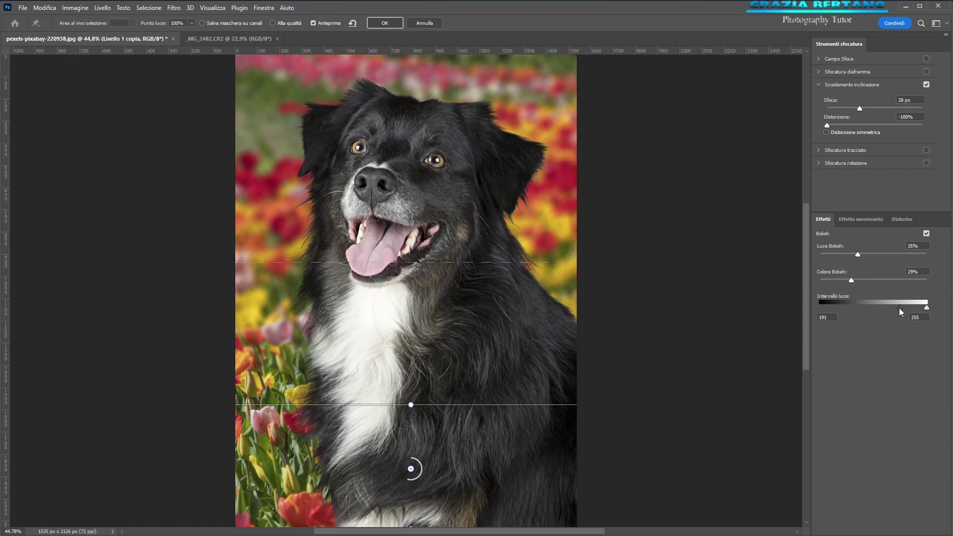
# Step: Set the bokeh light range to 209–255 and shift the tilt-shift lines lower
pyautogui.moveTo(898, 308); pyautogui.dragTo(852, 308)
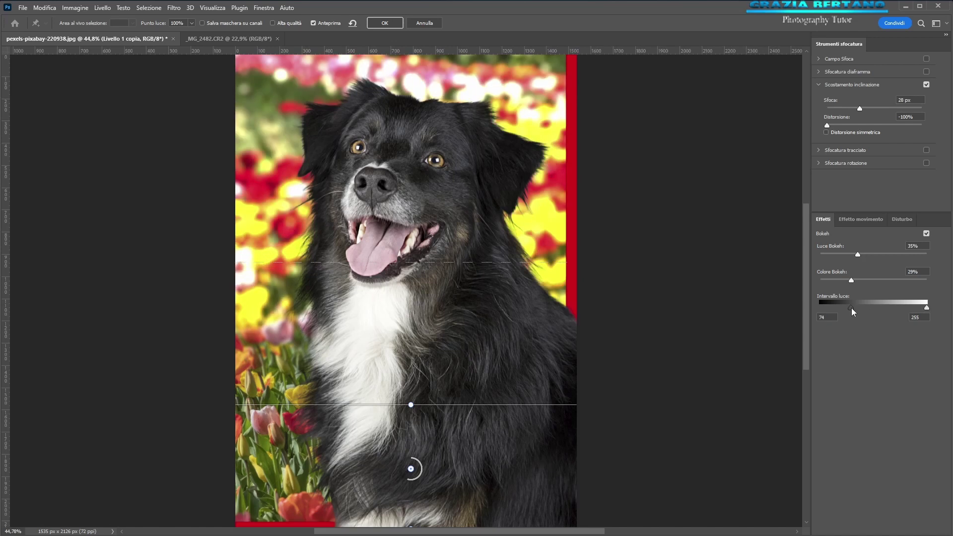
pyautogui.moveTo(851, 308); pyautogui.dragTo(907, 303)
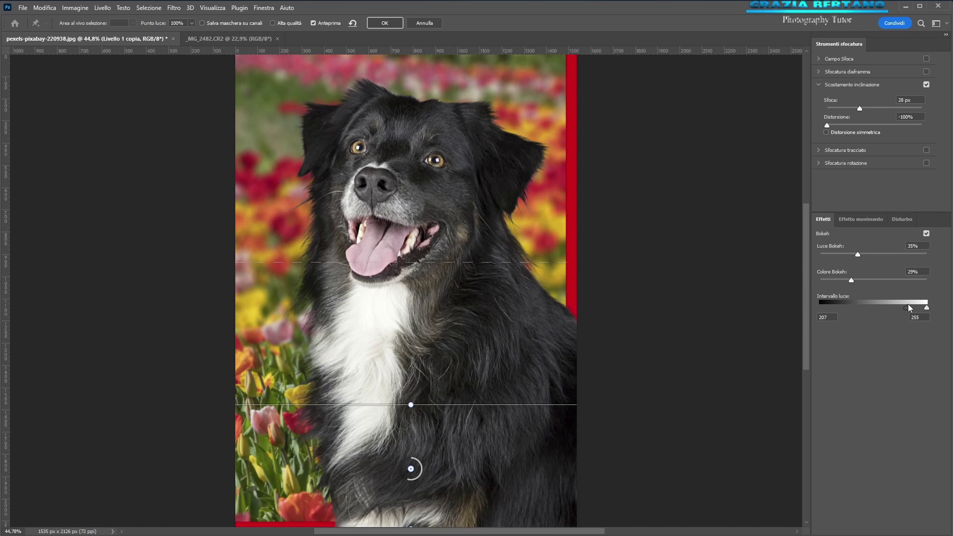
pyautogui.moveTo(908, 305); pyautogui.dragTo(910, 305)
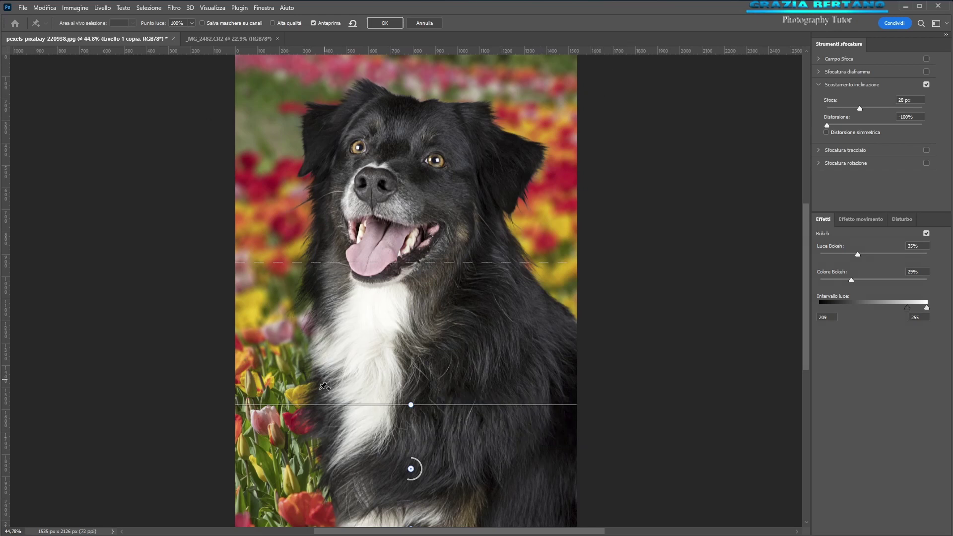
pyautogui.moveTo(429, 263); pyautogui.dragTo(429, 280)
pyautogui.moveTo(436, 403); pyautogui.dragTo(436, 422)
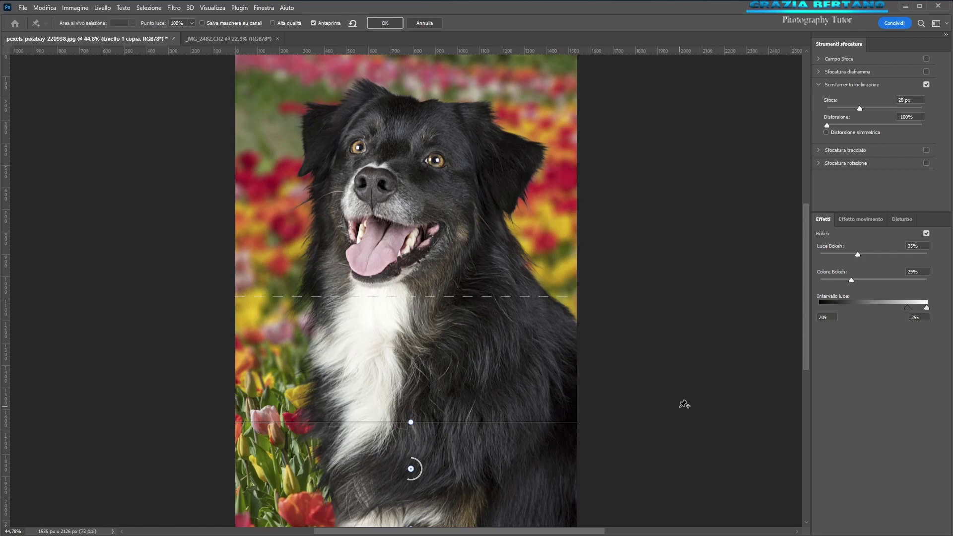
# Step: Apply the Tilt-Shift blur, then reopen the Blur Gallery smart filter for editing
pyautogui.click(388, 25)
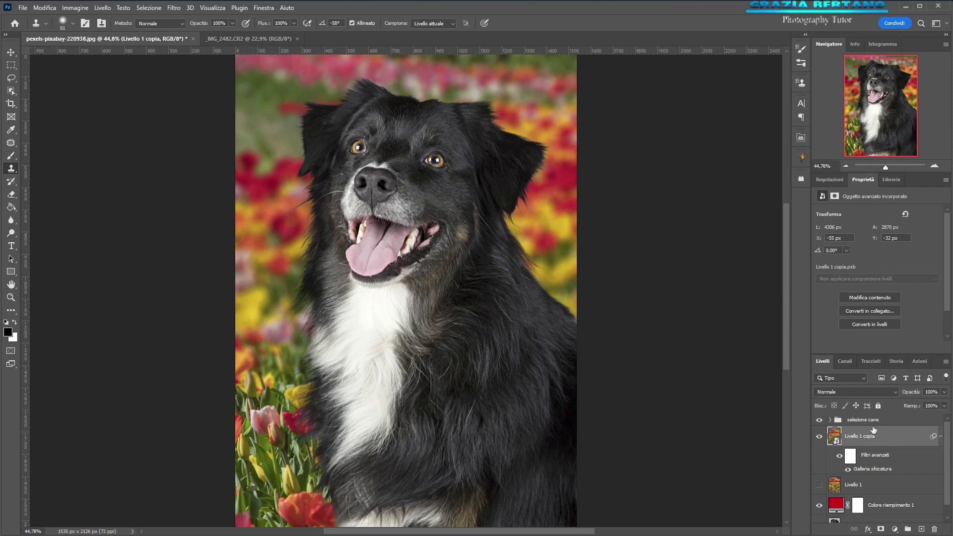
pyautogui.doubleClick(877, 470)
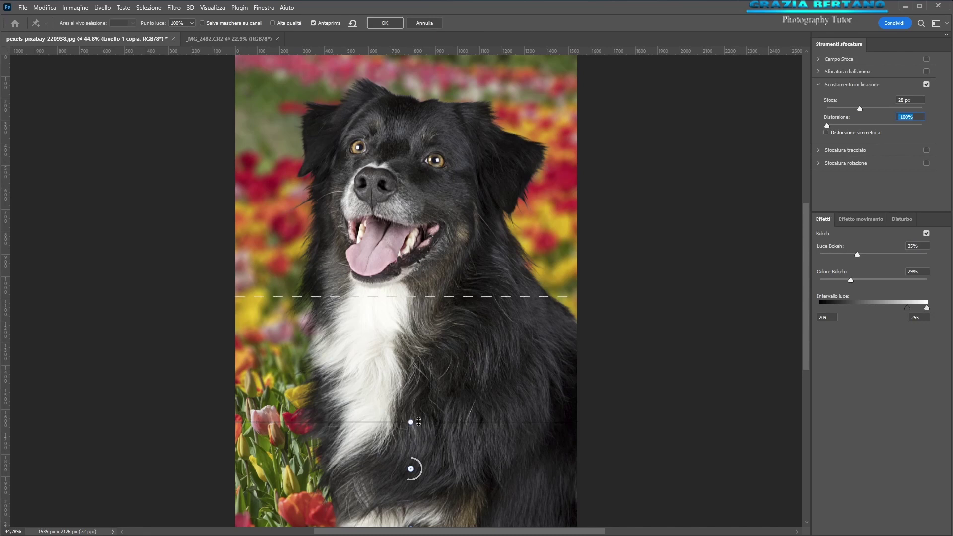
# Step: Lower the sharp line on the dog's chest, raise the blur transition to its mouth, and reapply
pyautogui.moveTo(429, 423); pyautogui.dragTo(429, 443)
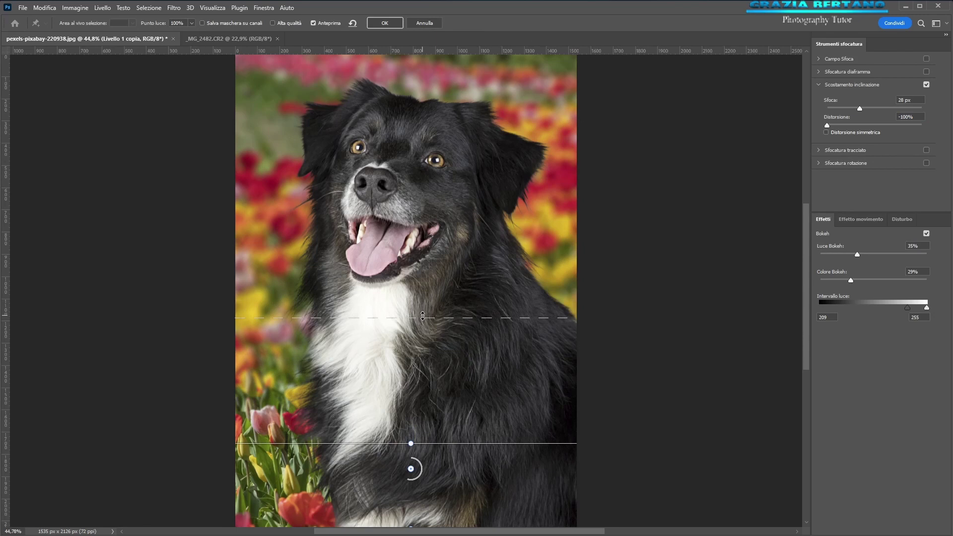
pyautogui.moveTo(423, 319); pyautogui.dragTo(440, 256)
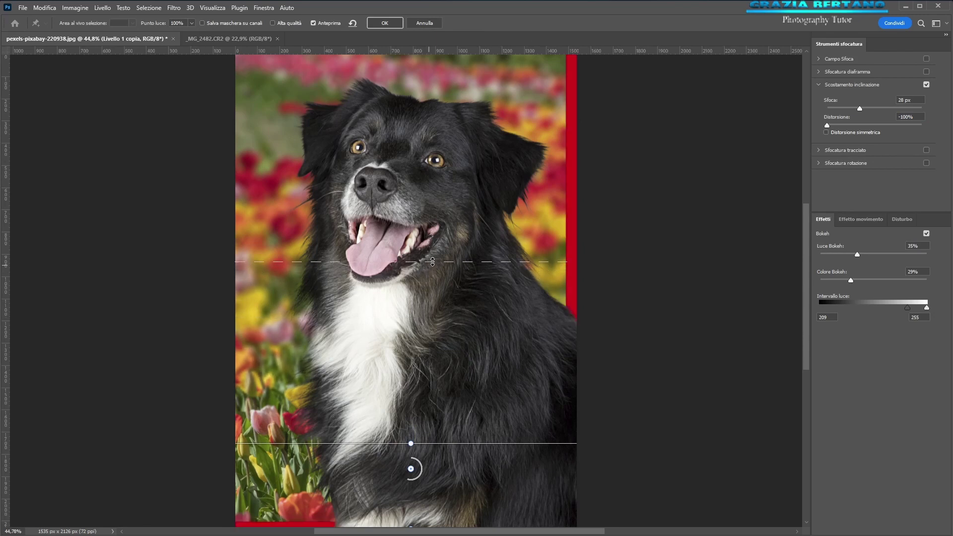
pyautogui.moveTo(440, 256); pyautogui.dragTo(439, 250)
pyautogui.click(384, 25)
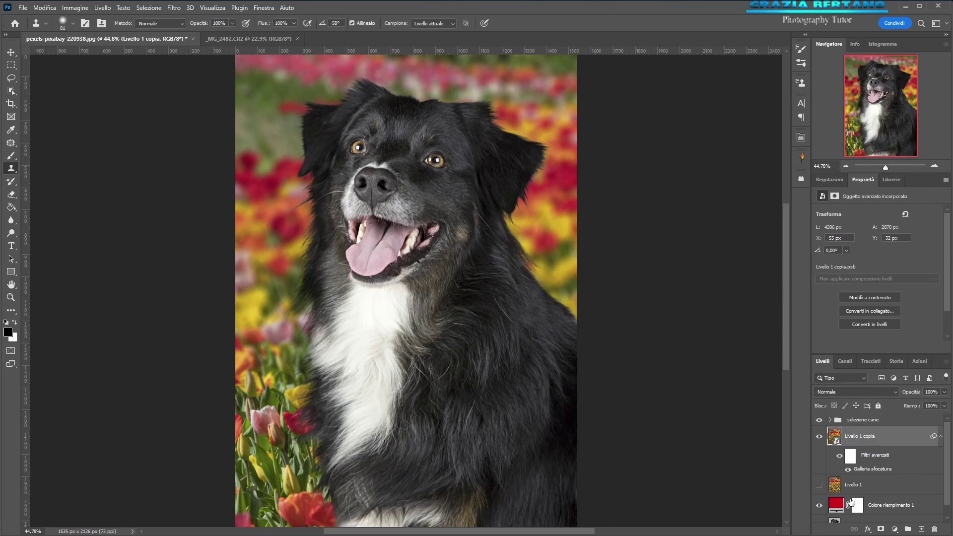
# Step: Hide Colore riempimento 1 and keep the blurred Livello 1 copia visible behind the dog
pyautogui.click(819, 437)
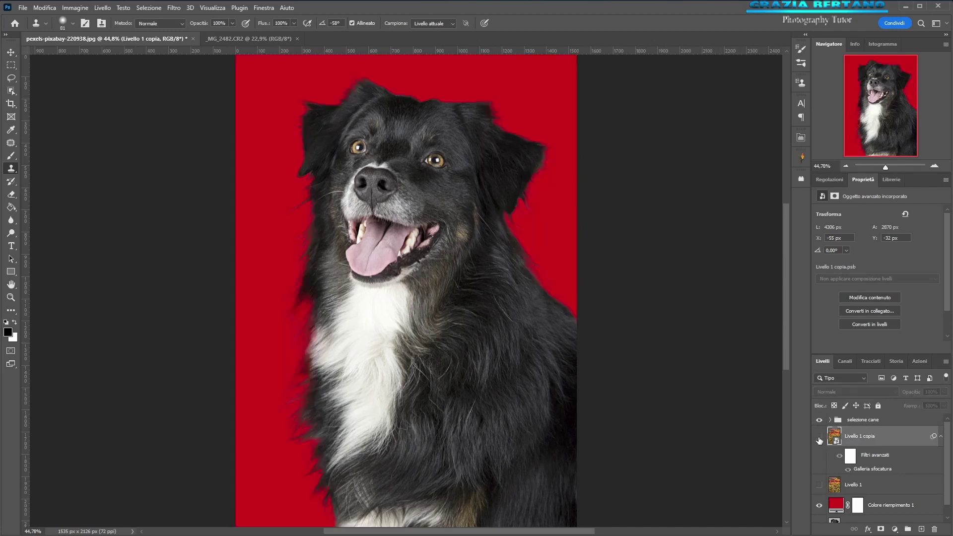
pyautogui.click(819, 506)
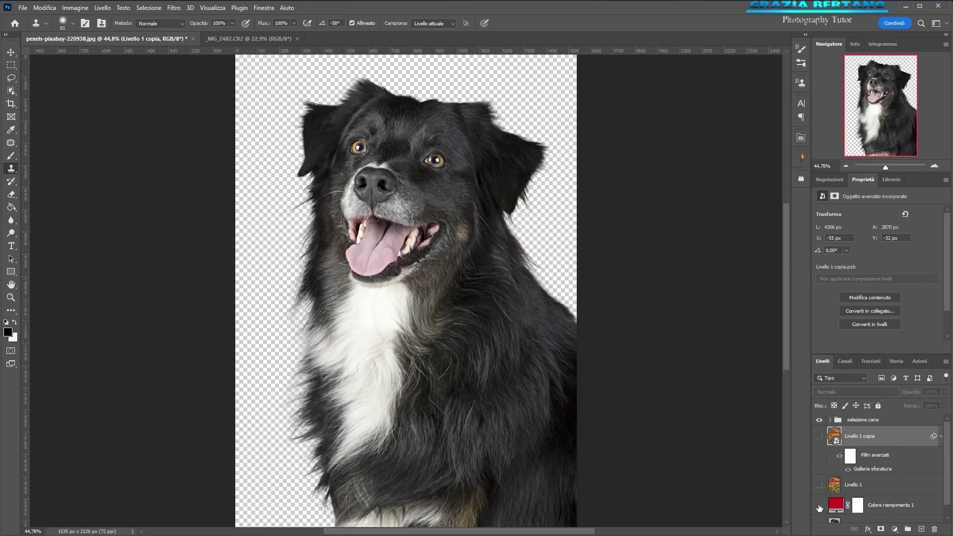
pyautogui.click(820, 506)
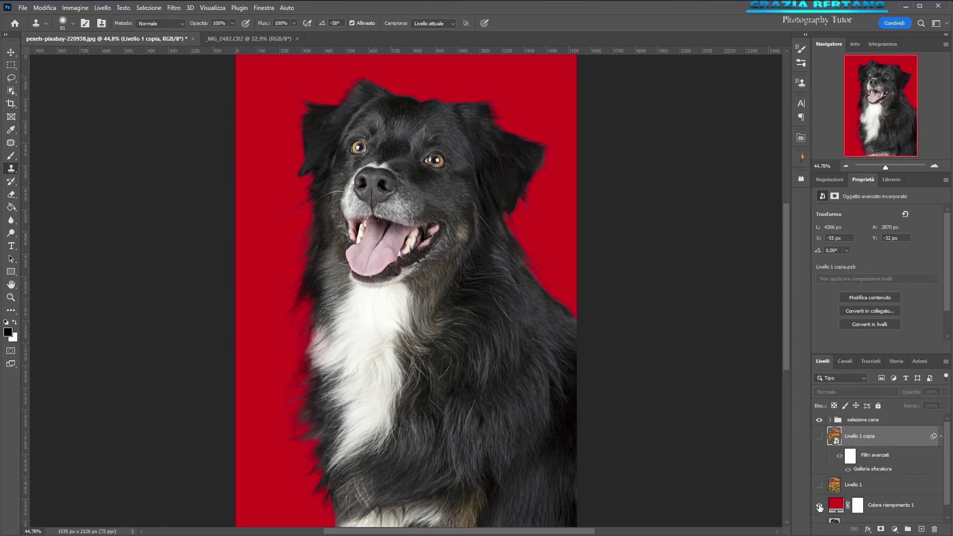
pyautogui.click(820, 506)
pyautogui.click(820, 437)
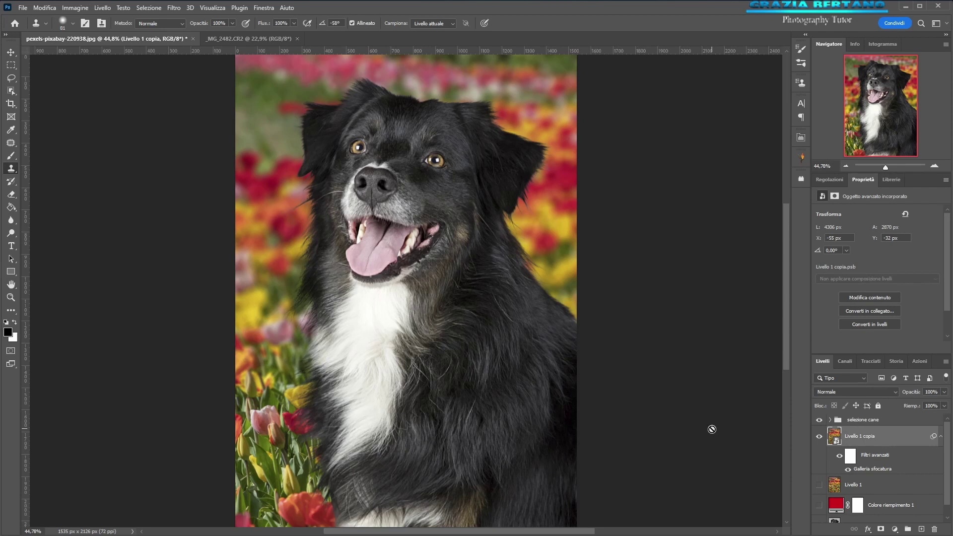
# Step: Expand selezione cane and check Sfondo copia 2's blend mode without changing it
pyautogui.click(828, 421)
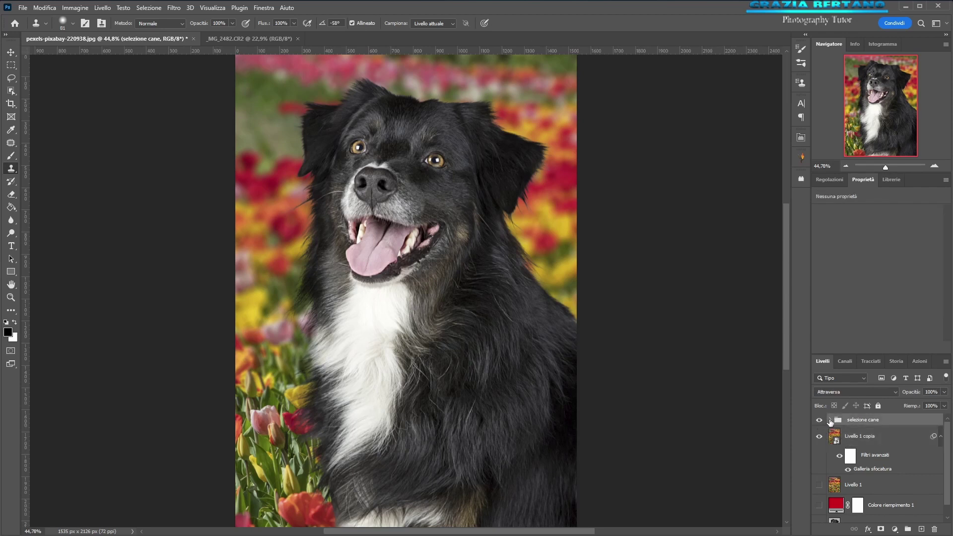
pyautogui.click(830, 420)
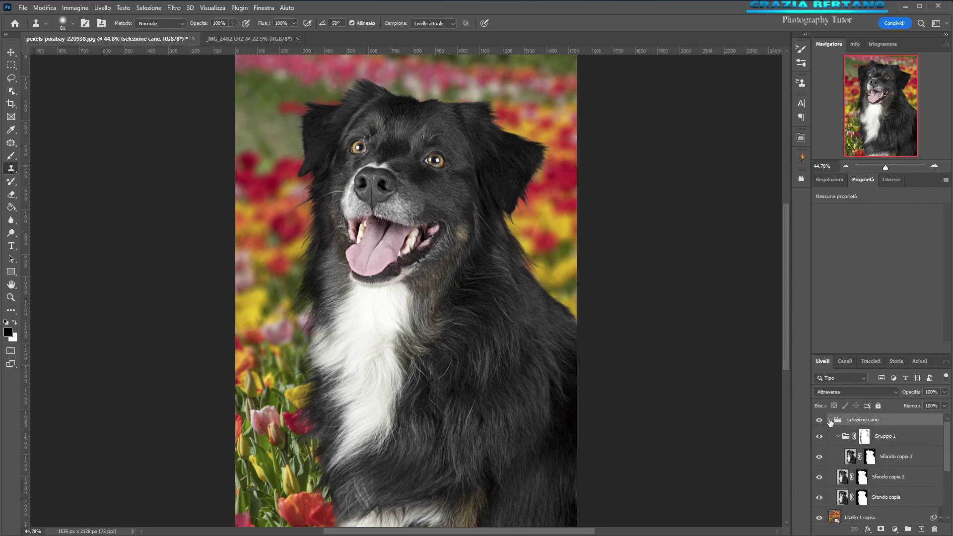
pyautogui.click(896, 478)
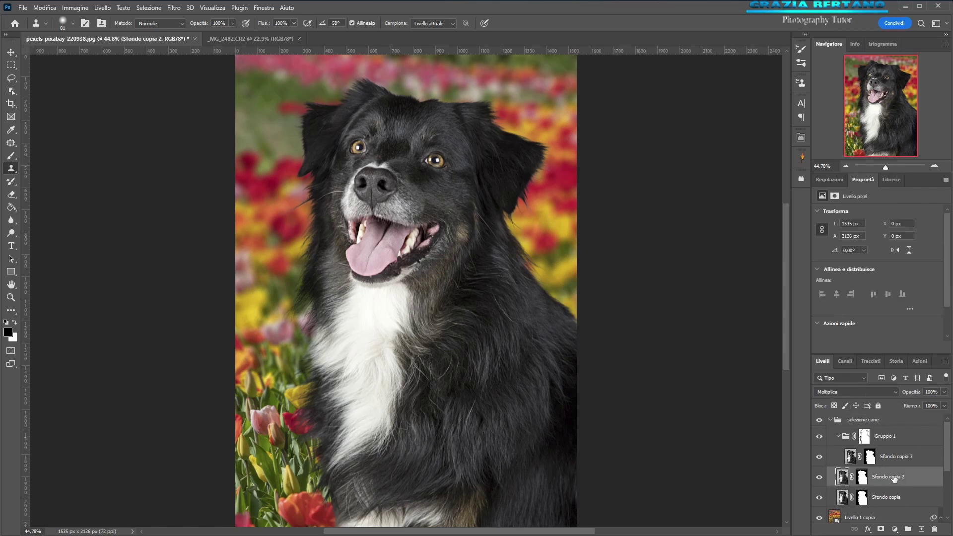
pyautogui.click(896, 392)
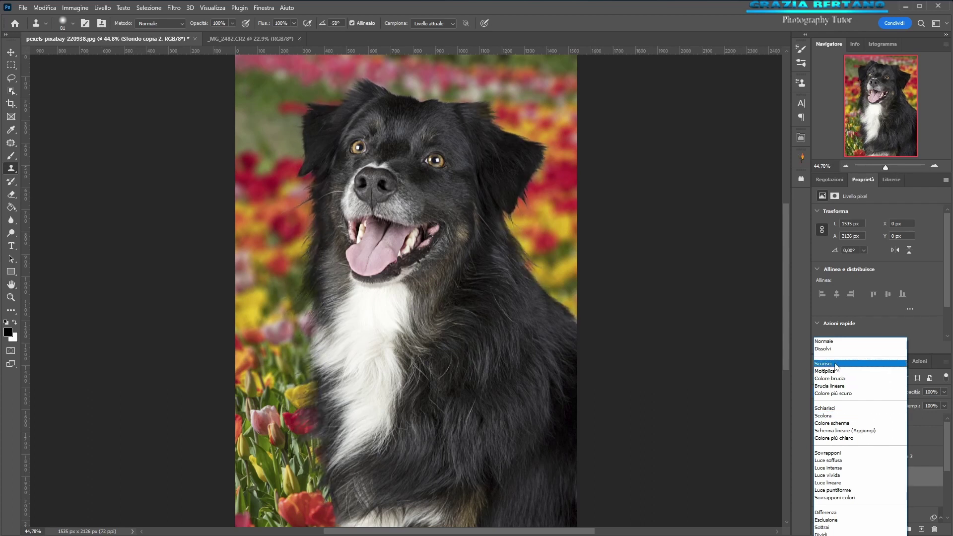
pyautogui.press('Escape')
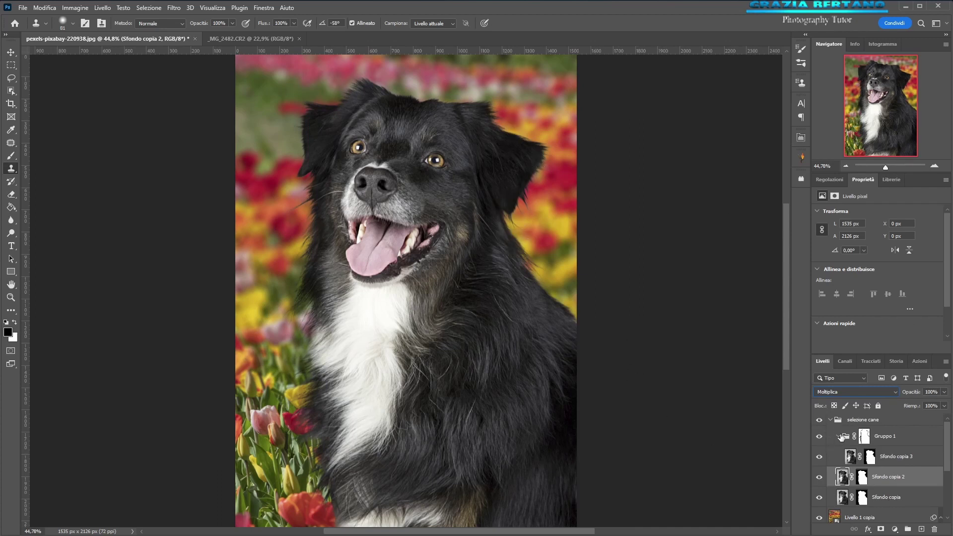
# Step: Inspect Sfondo copia 3, the Gruppo 1 mask and Sfondo copia, ending on Sfondo copia 3
pyautogui.click(901, 459)
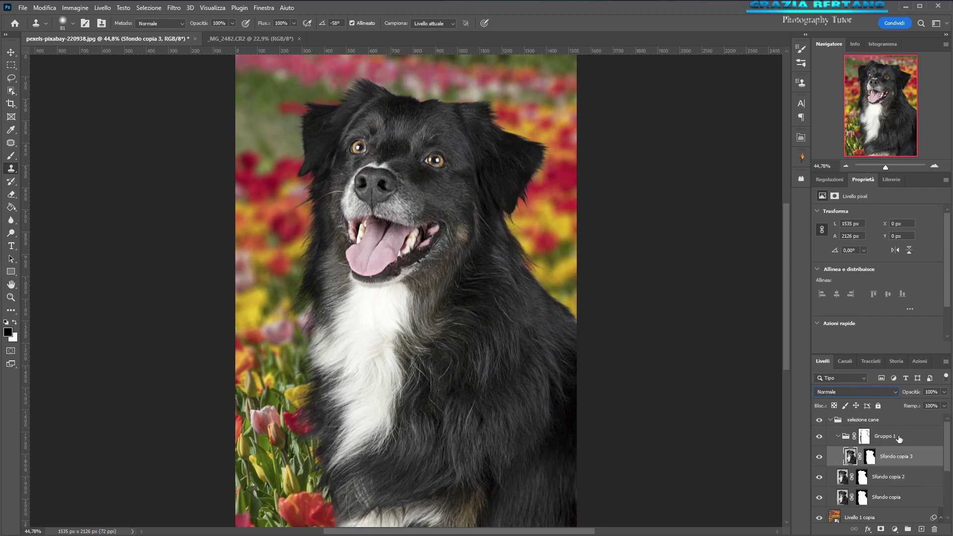
pyautogui.click(900, 438)
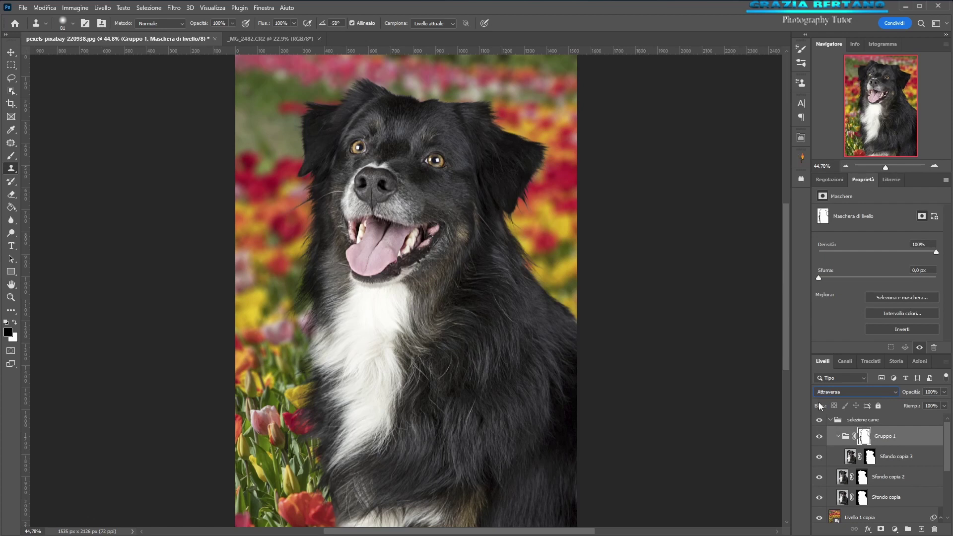
pyautogui.moveTo(856, 428); pyautogui.dragTo(865, 450)
pyautogui.click(890, 498)
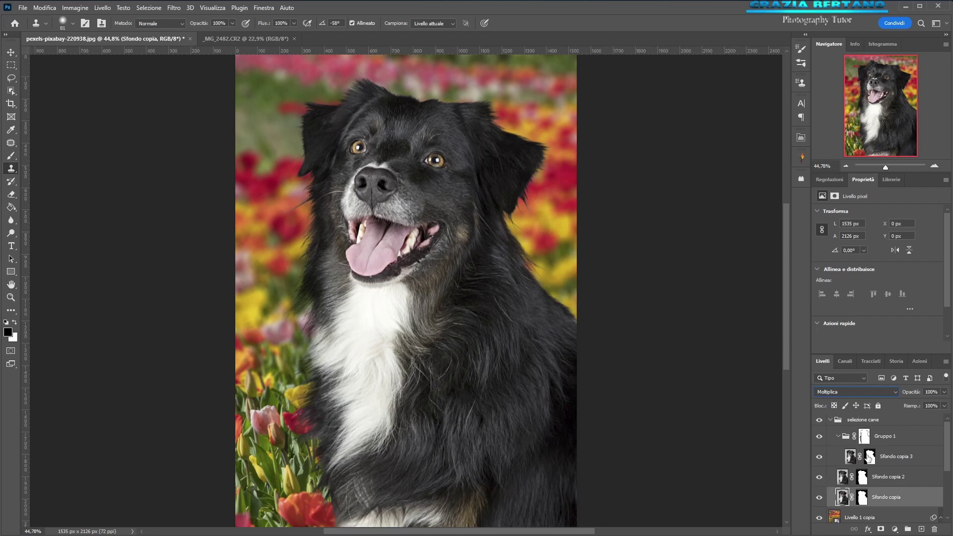
pyautogui.click(903, 461)
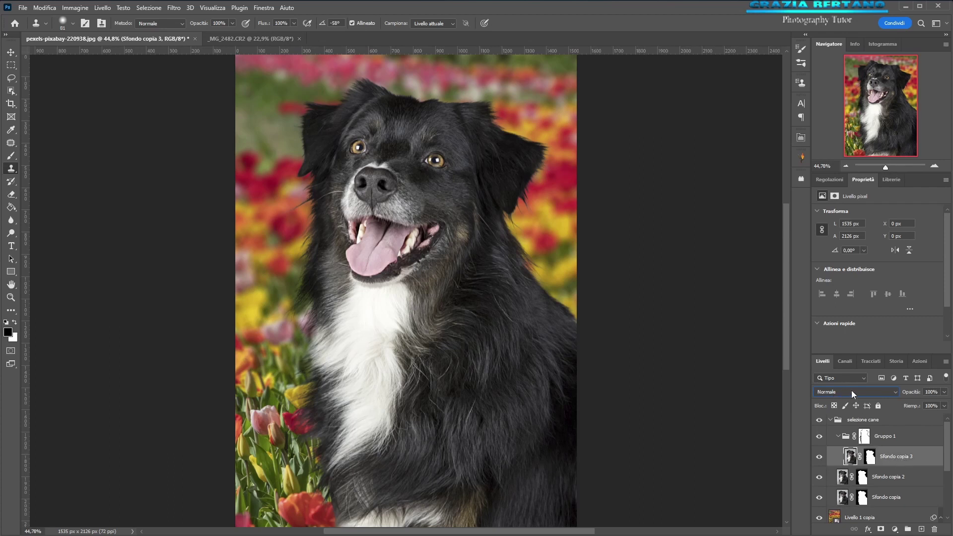